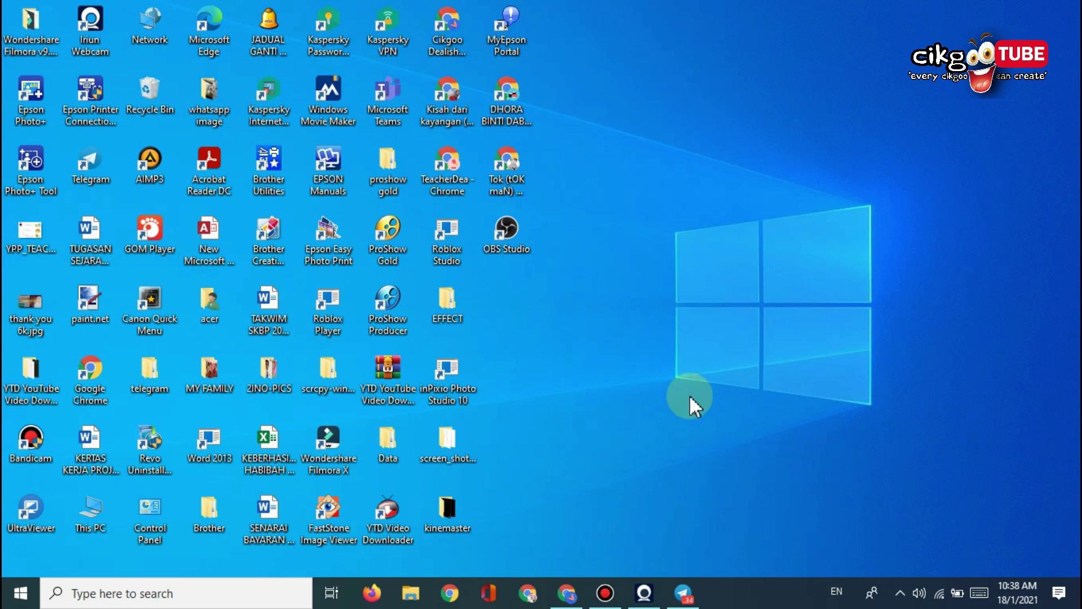
# Switch to the StreamYard page in Chrome and start a new broadcast with the second YouTube channel as its destination.
pyautogui.click(566, 593)
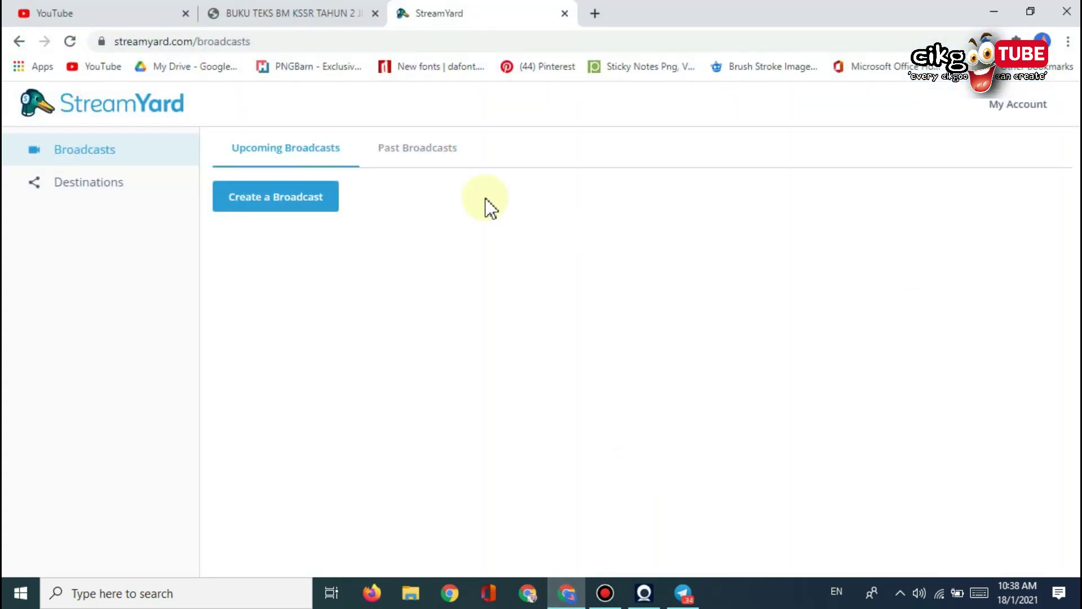
pyautogui.click(116, 14)
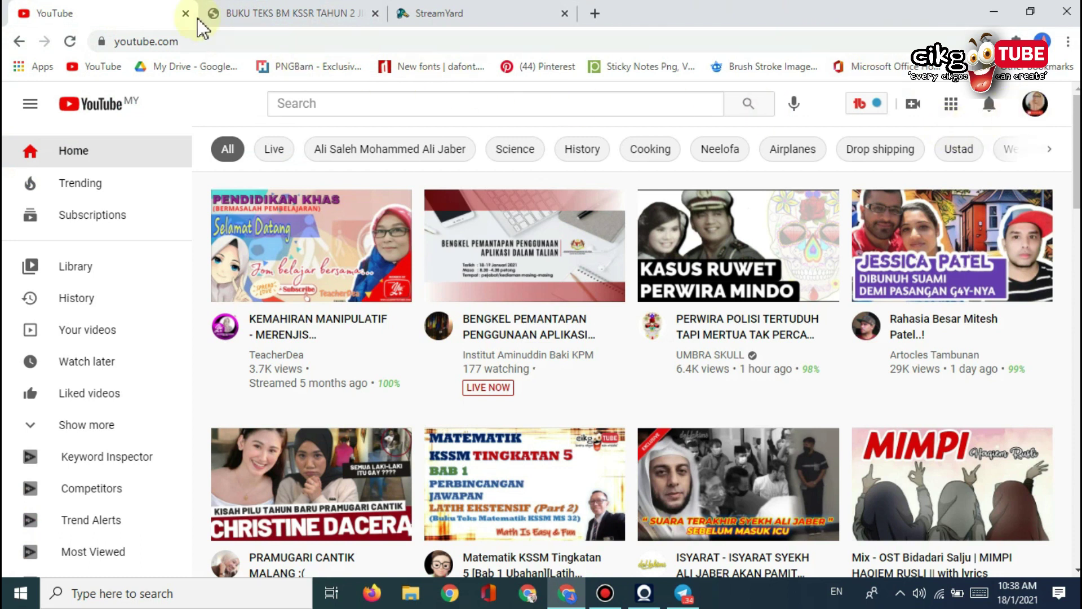
pyautogui.click(479, 15)
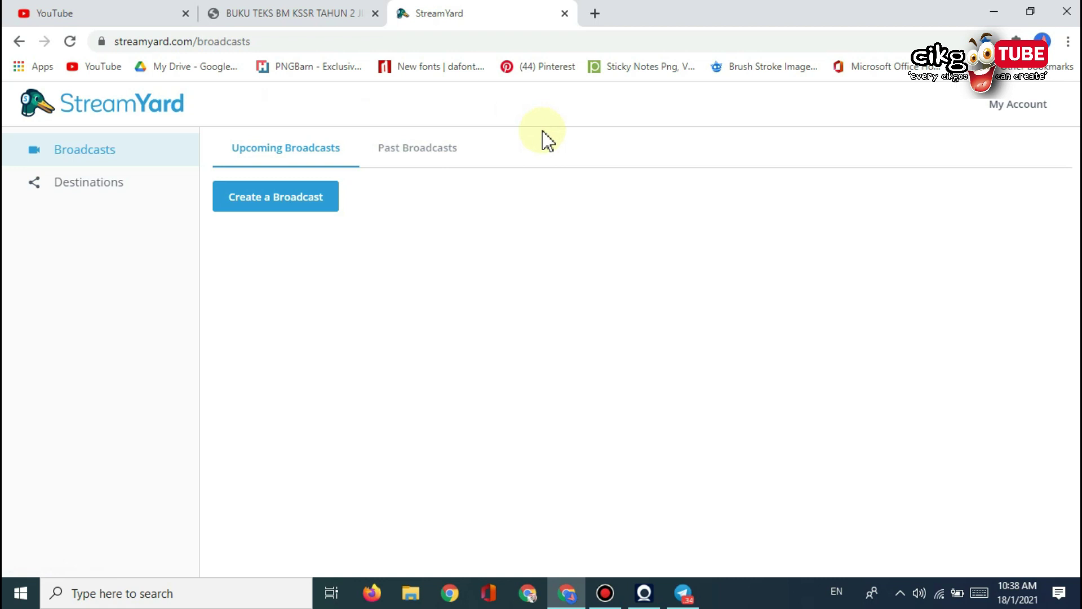
pyautogui.click(280, 199)
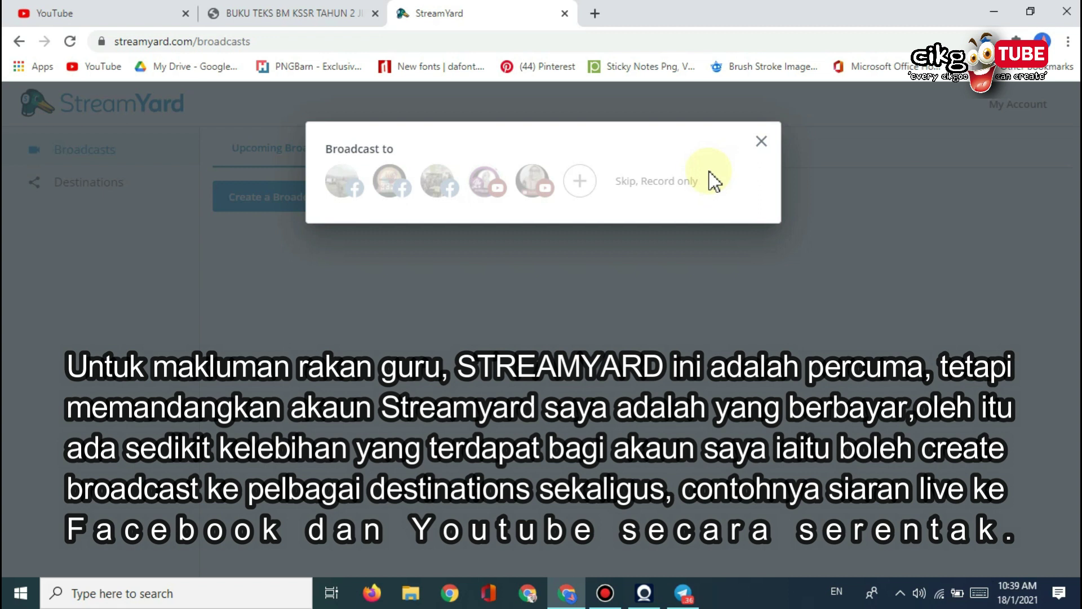
pyautogui.click(533, 183)
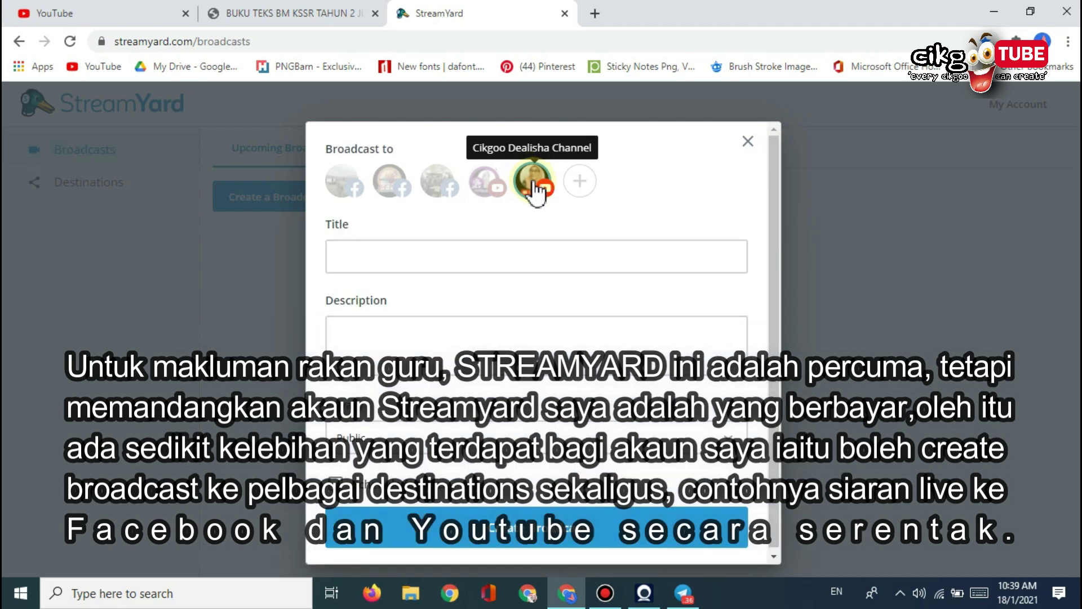
# Try the Unlisted privacy option for the broadcast, and switch the privacy to Private.
pyautogui.click(542, 437)
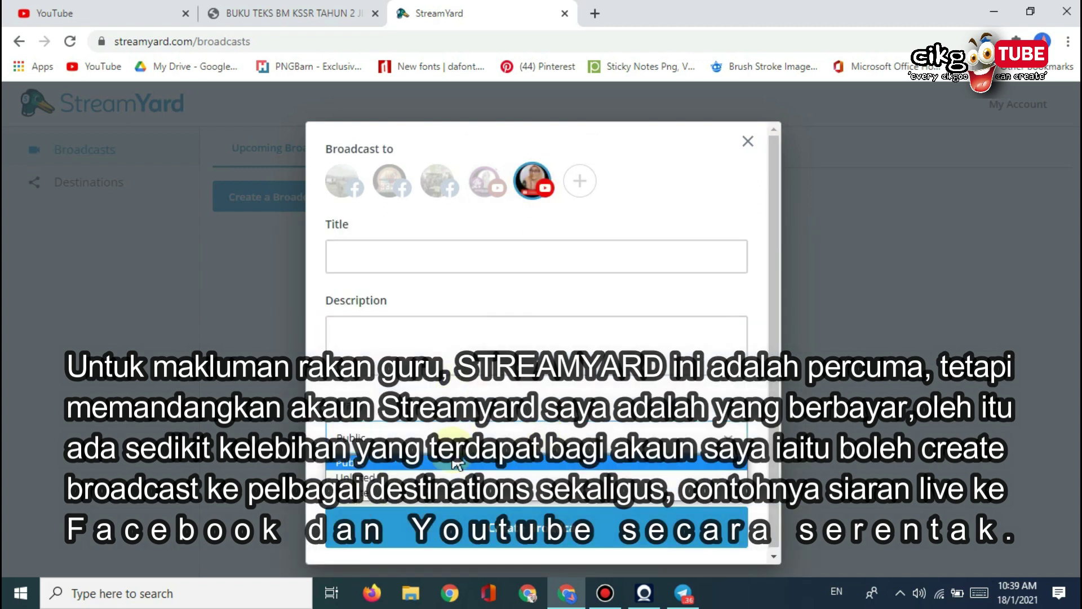
pyautogui.click(375, 476)
pyautogui.click(402, 437)
pyautogui.click(377, 494)
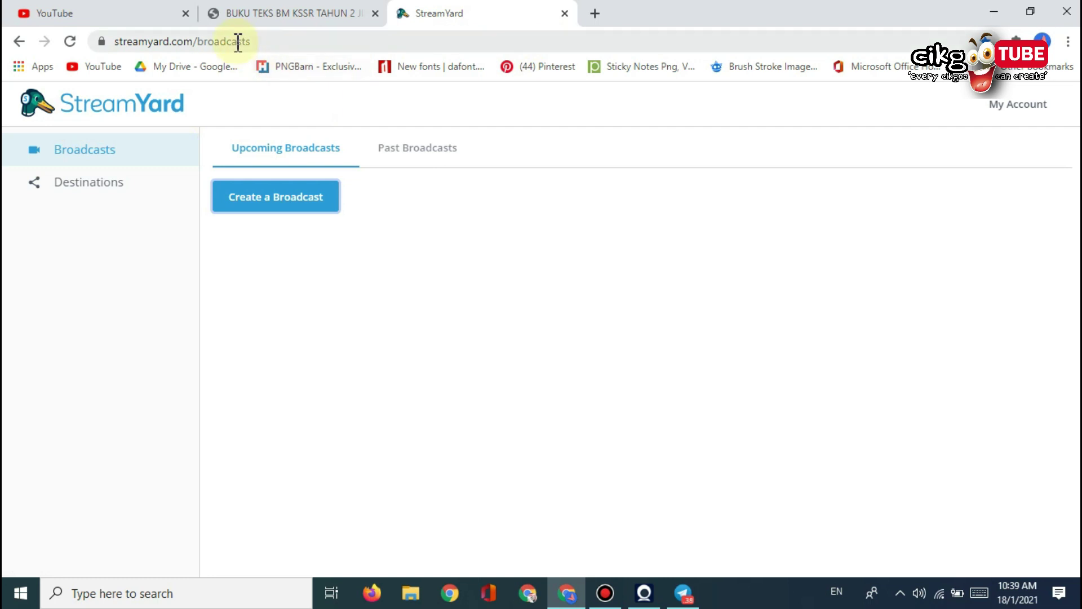
# Look up "stream" in a new browser tab, open the suggested StreamYard broadcasts page, and close that tab.
pyautogui.click(596, 14)
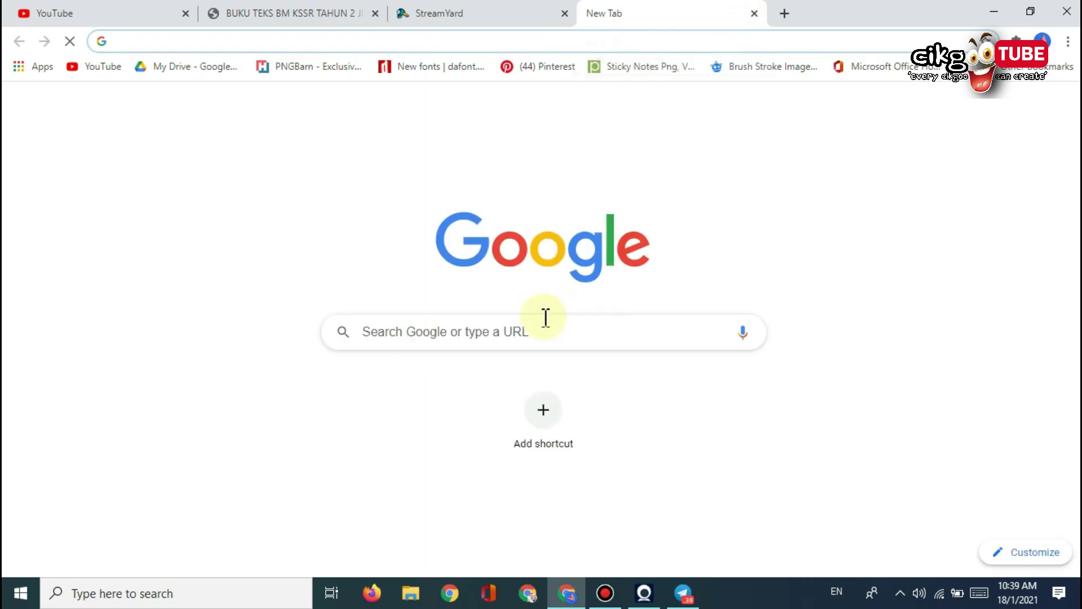
pyautogui.click(524, 338)
pyautogui.write('stream')
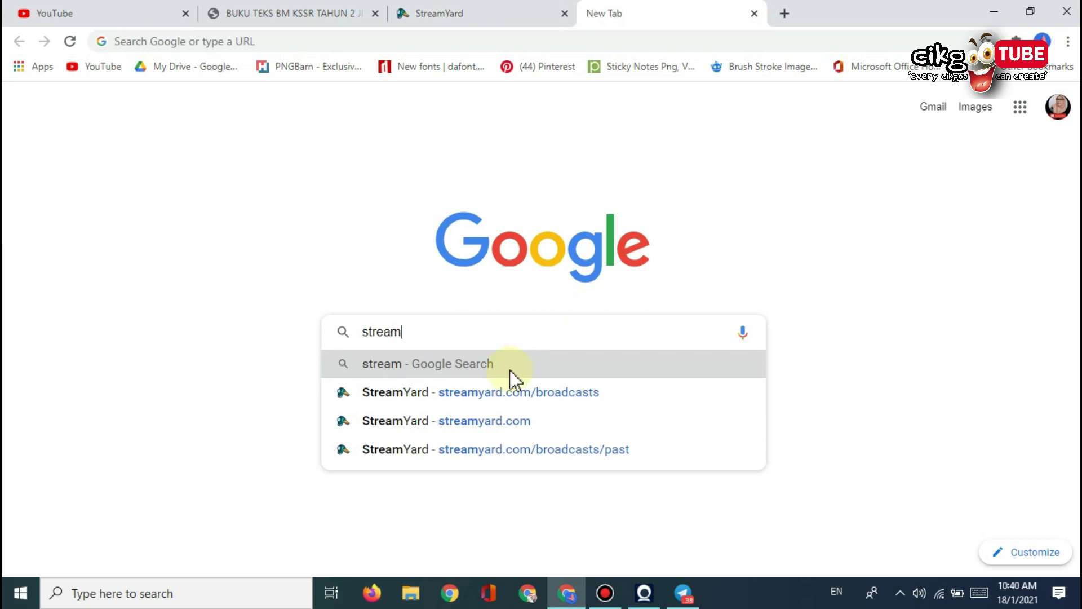
pyautogui.click(497, 389)
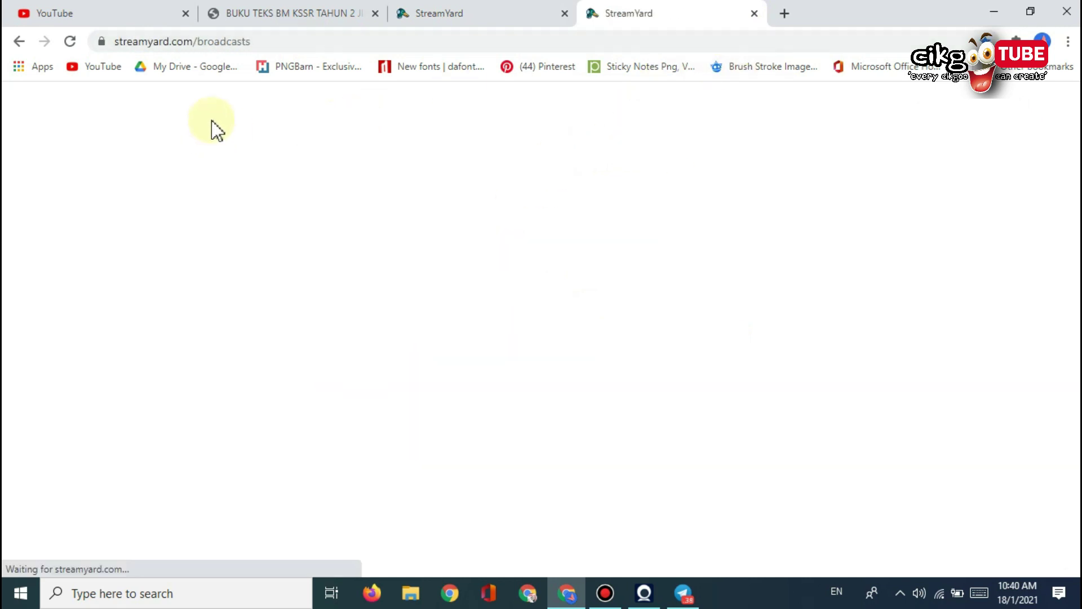
pyautogui.click(753, 13)
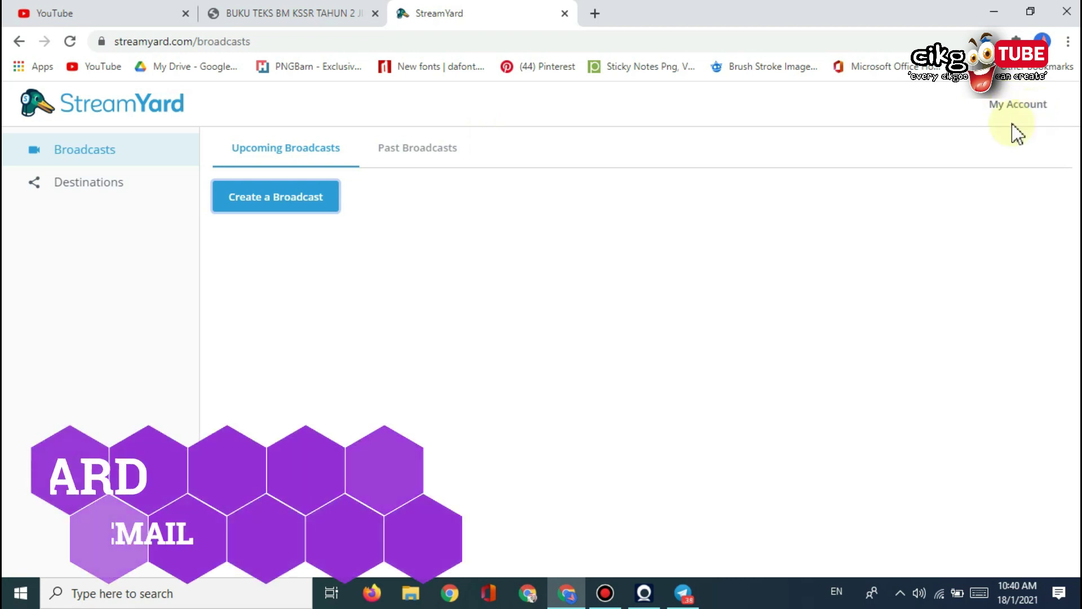
pyautogui.click(91, 13)
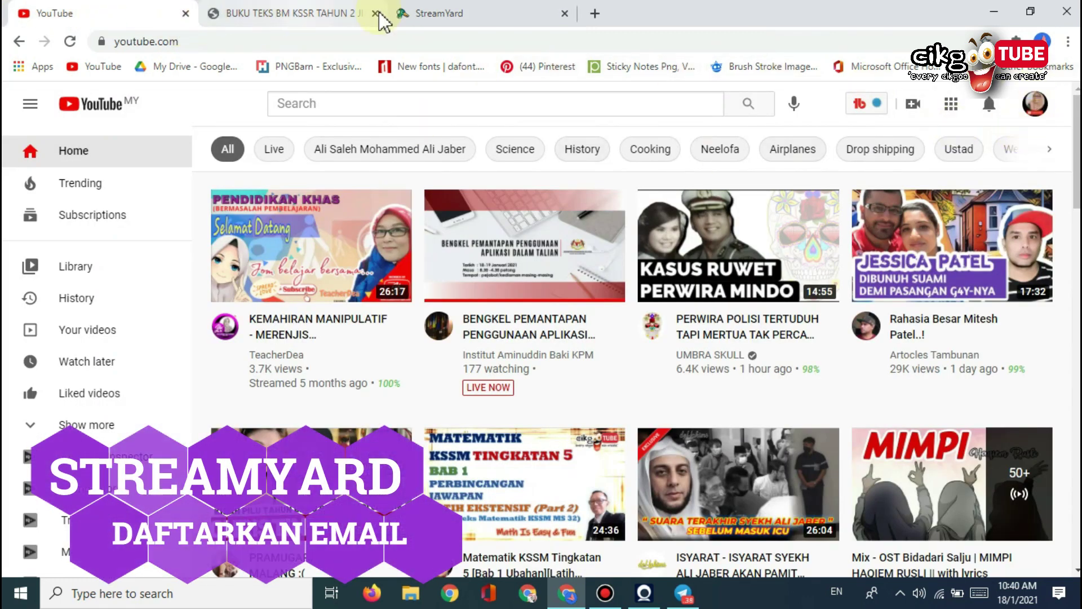
pyautogui.click(451, 15)
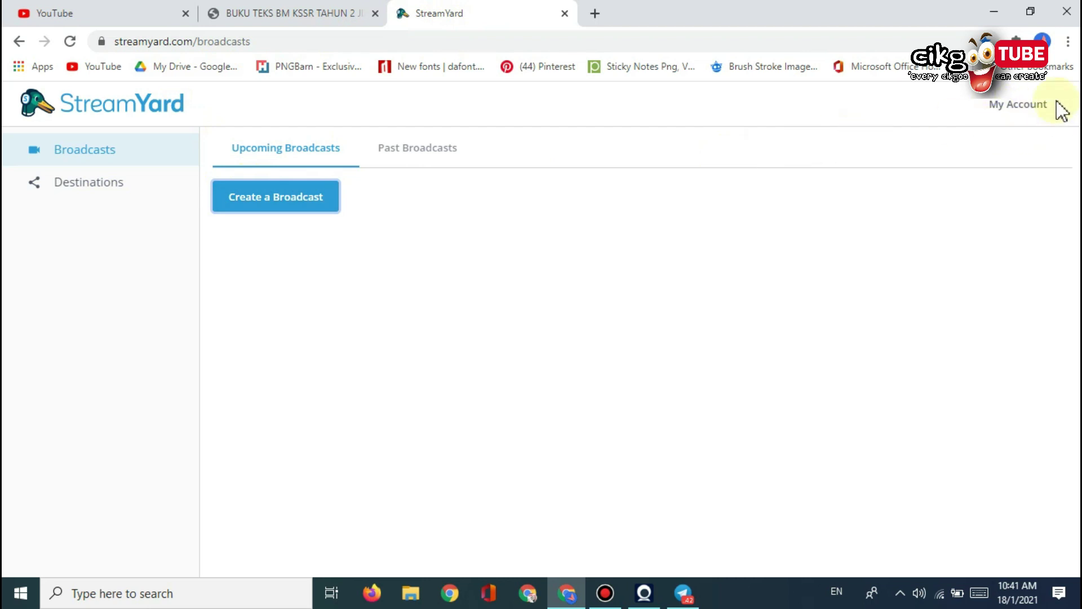
# Reopen the form for creating a broadcast and set its privacy to Unlisted.
pyautogui.click(250, 200)
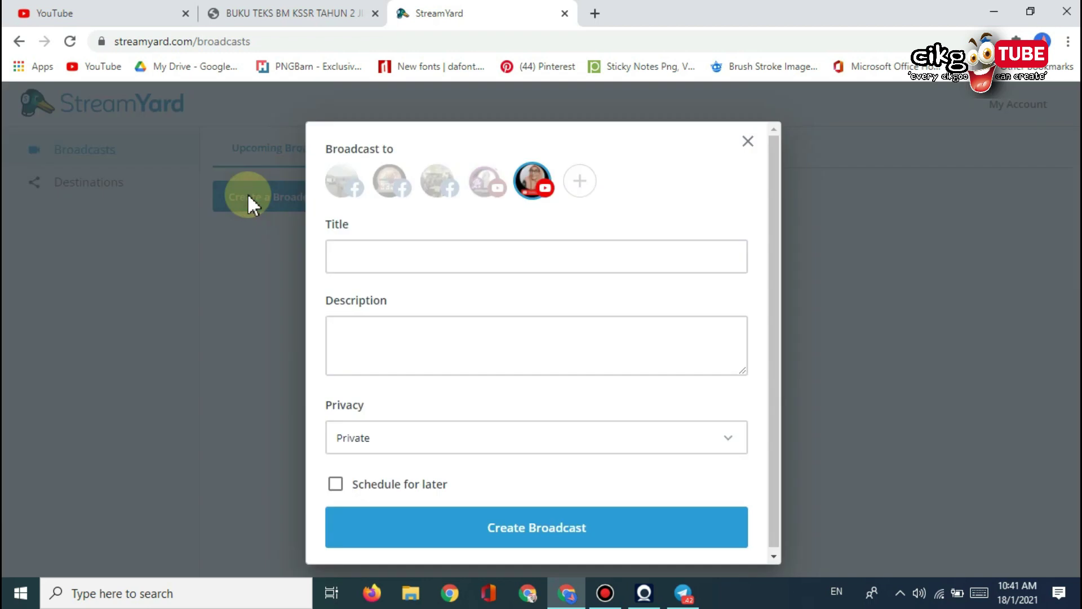
pyautogui.click(755, 142)
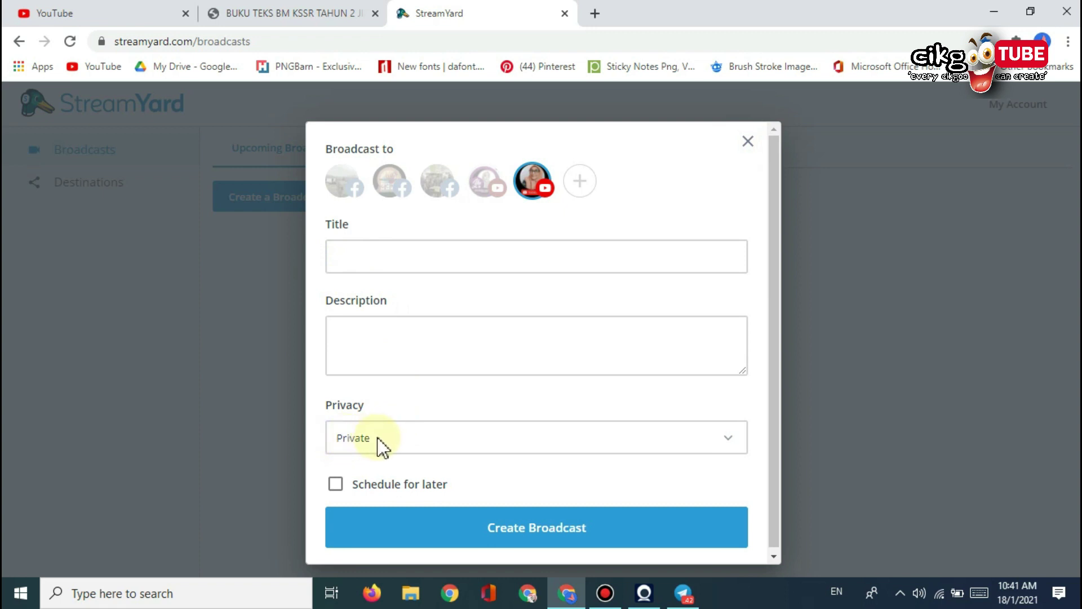
pyautogui.click(478, 439)
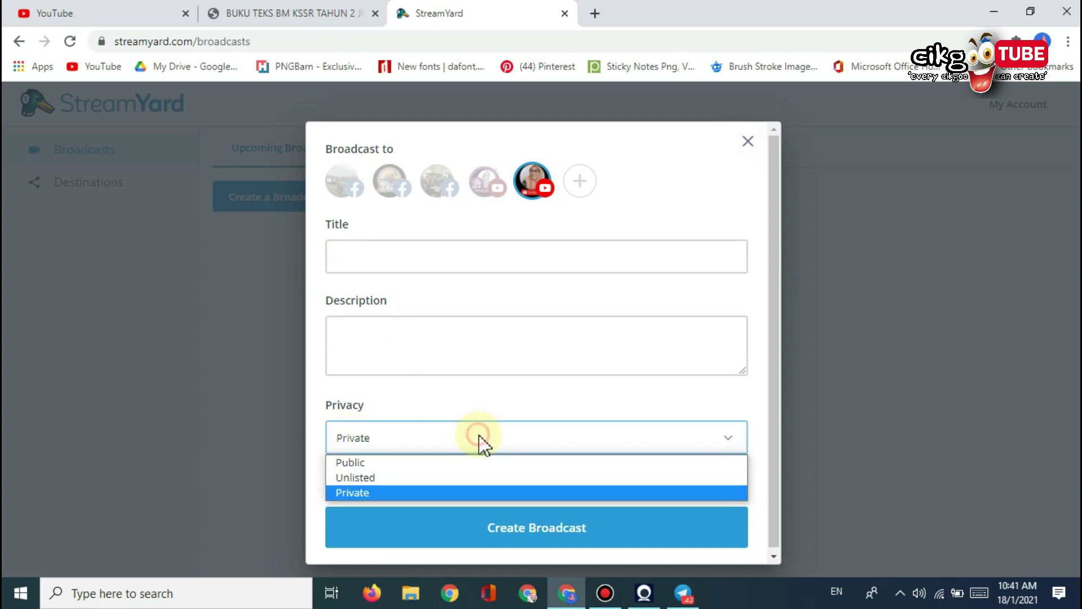
pyautogui.click(365, 478)
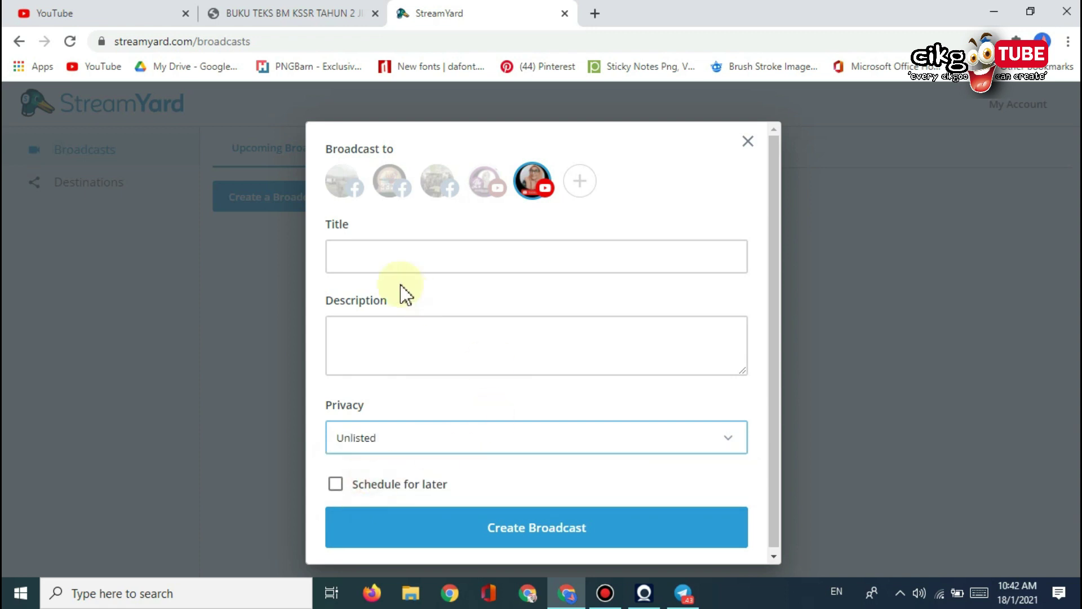
pyautogui.click(429, 443)
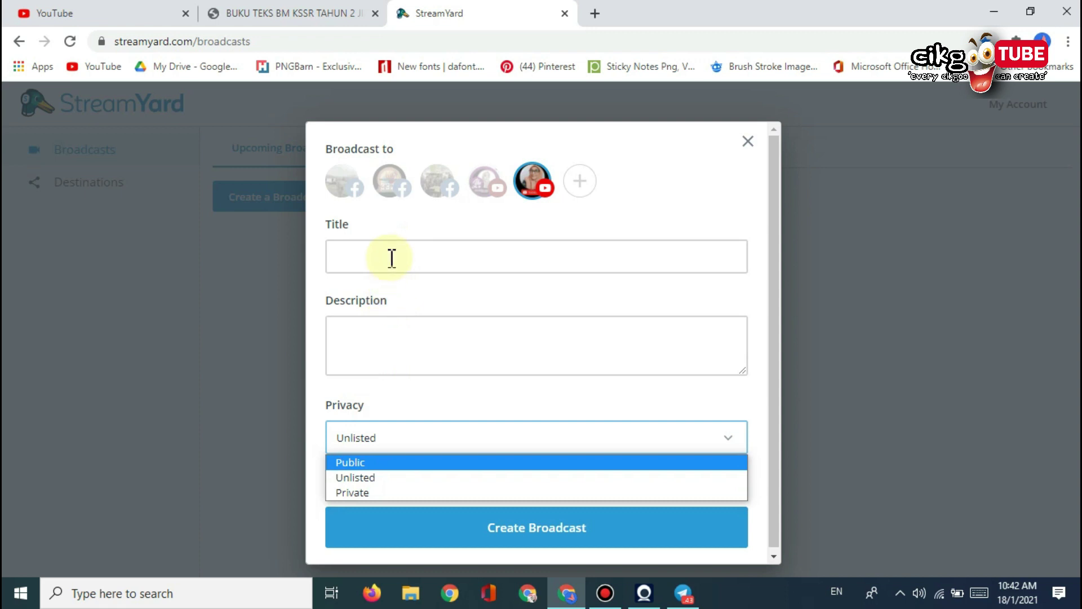
pyautogui.click(364, 478)
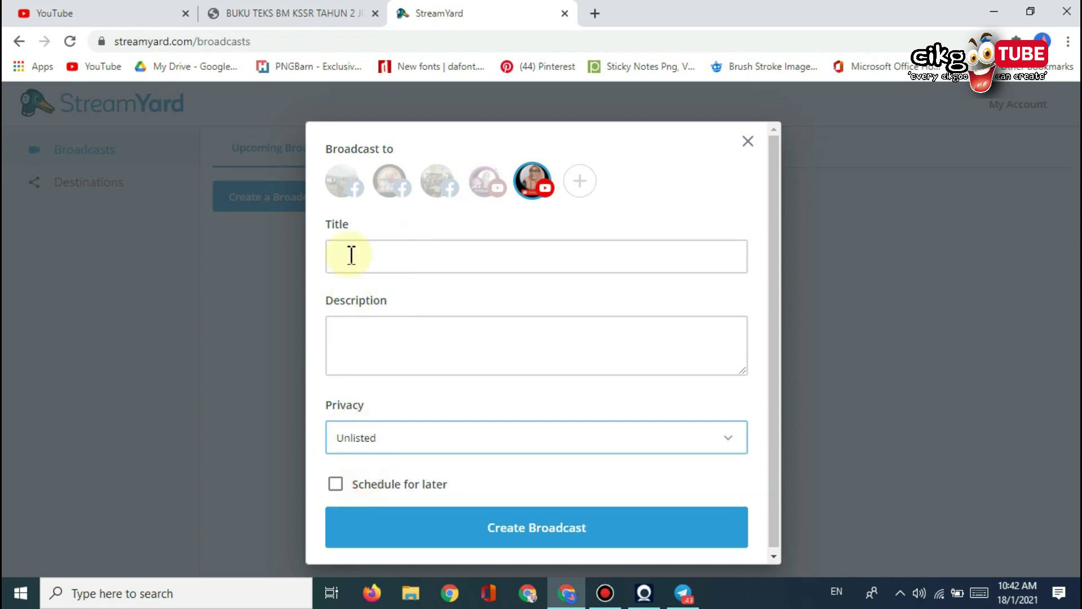
# Title the broadcast "Kelas Bahasa Melayu Tahun 2 Sekolah Rendah Unit 1".
pyautogui.click(377, 255)
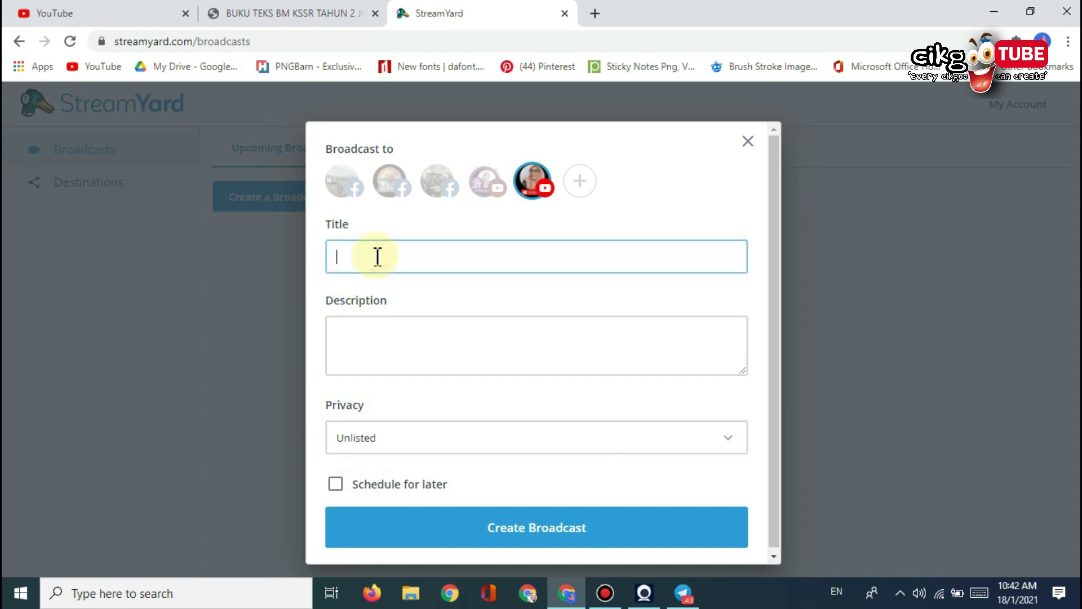
pyautogui.write('Kelas Bahasa Melayu T')
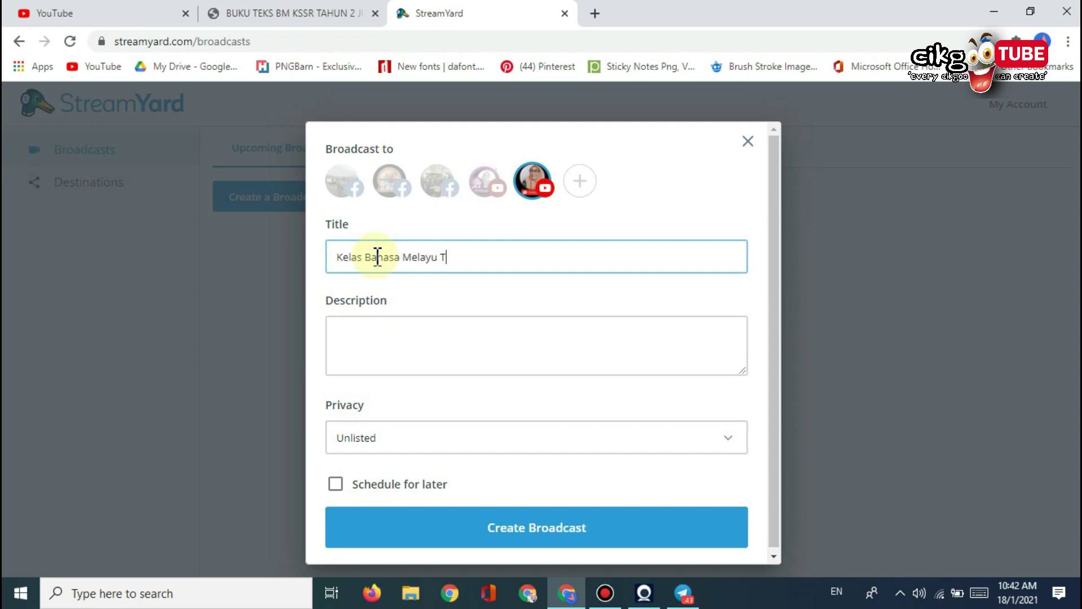
pyautogui.write('ahun 2 Sekolah Rendah Unit 1')
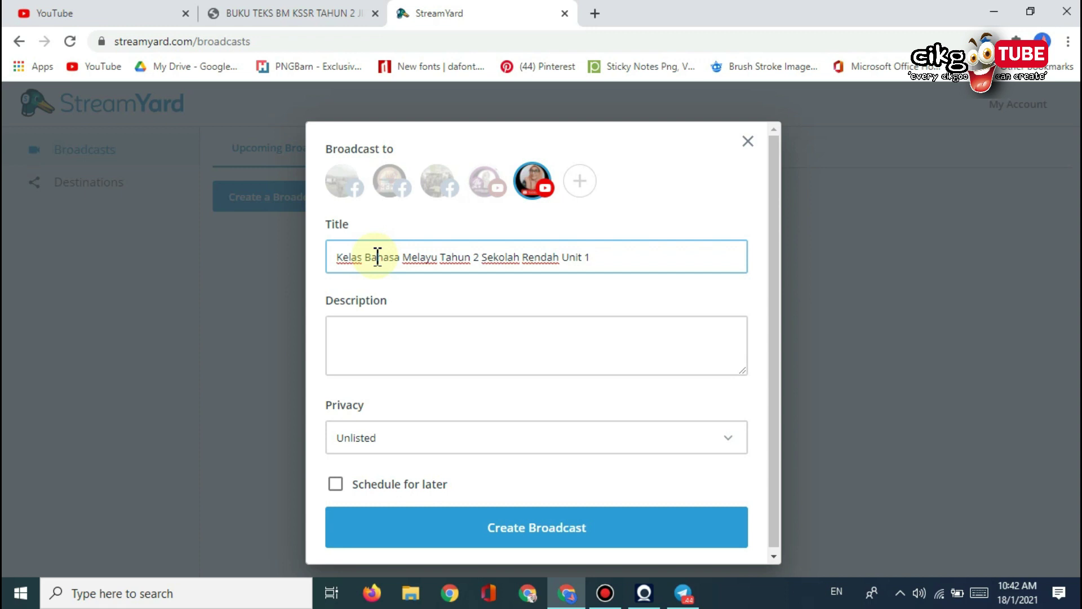
# Write the description "Kelas Bahasa Melayu Tahun 2" followed by the headings "Unit 1:", "Kemahiran:" and "Objektif:", separated by blank lines.
pyautogui.click(358, 341)
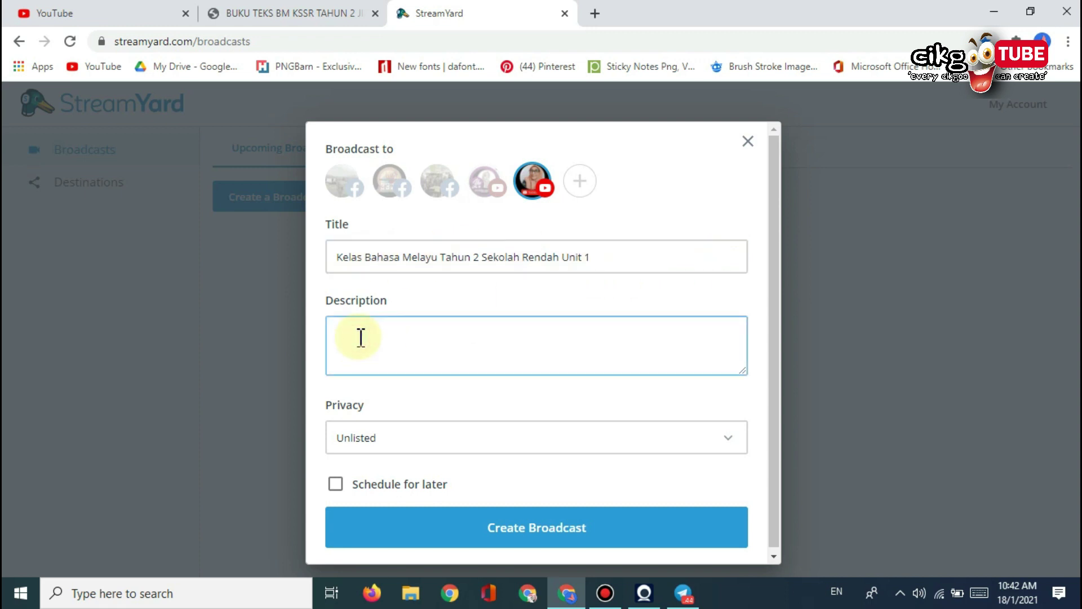
pyautogui.write('Kelasa')
pyautogui.write(' Bahasa')
pyautogui.write(' mela')
pyautogui.write('yu Tahun 2')
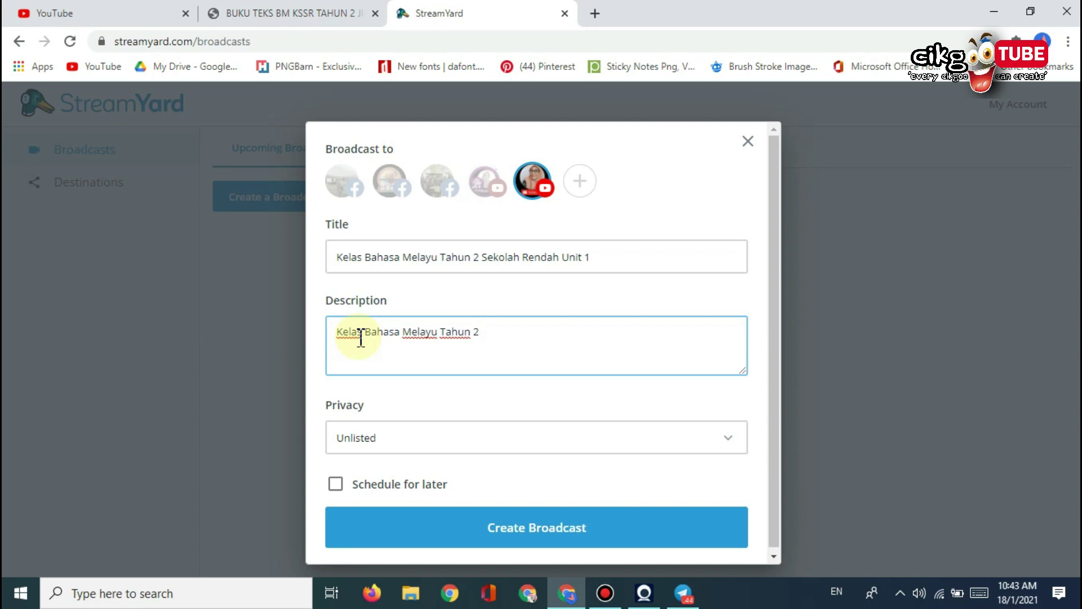
pyautogui.write('Unit 1:')
pyautogui.press('Return')
pyautogui.press('Return')
pyautogui.write('Kem')
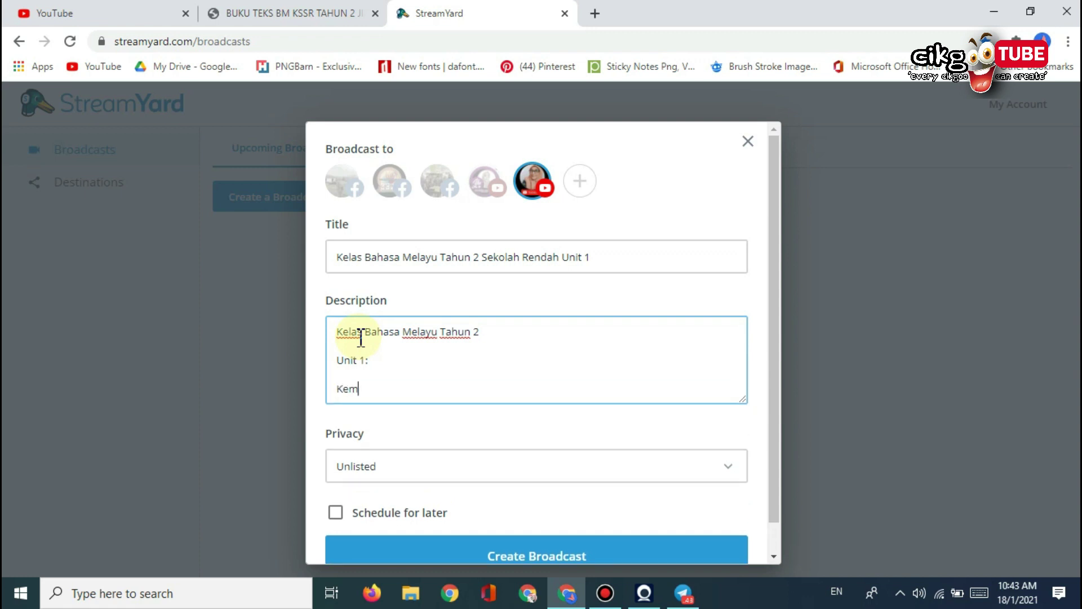
pyautogui.write('ahiran:')
pyautogui.press('Return')
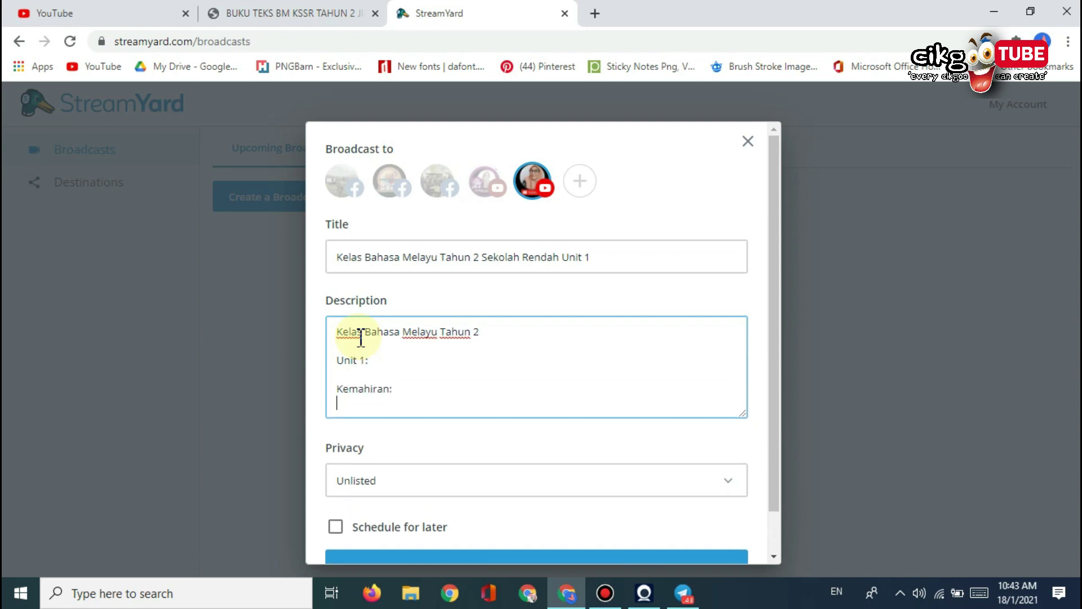
pyautogui.press('Return')
pyautogui.write('Objektif:')
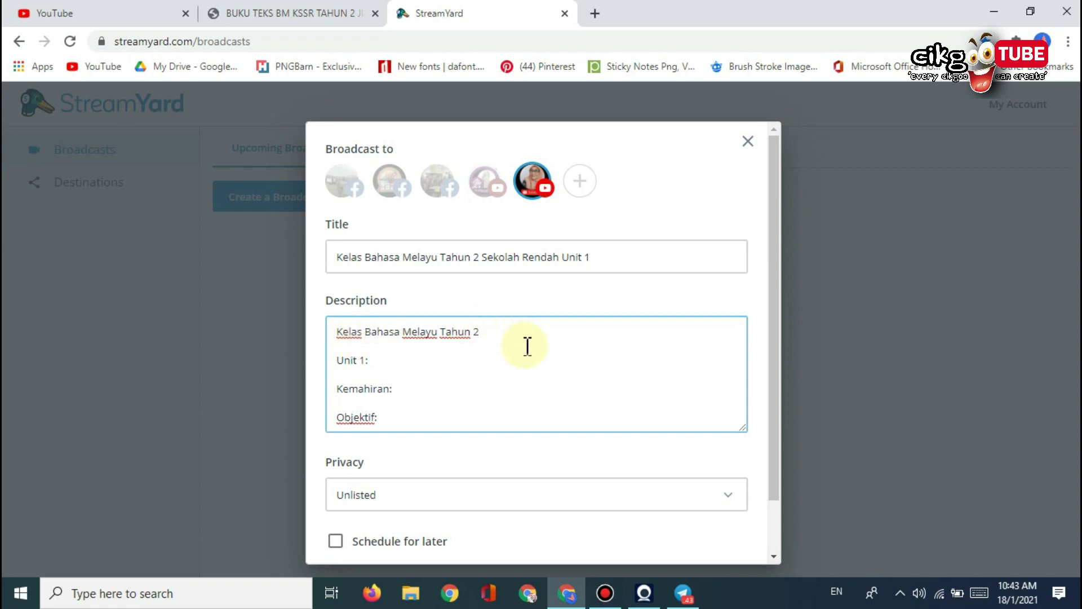
# Set the broadcast's privacy to Private, leave scheduling for later switched off, and create the broadcast.
pyautogui.scroll(-2, 528, 352)
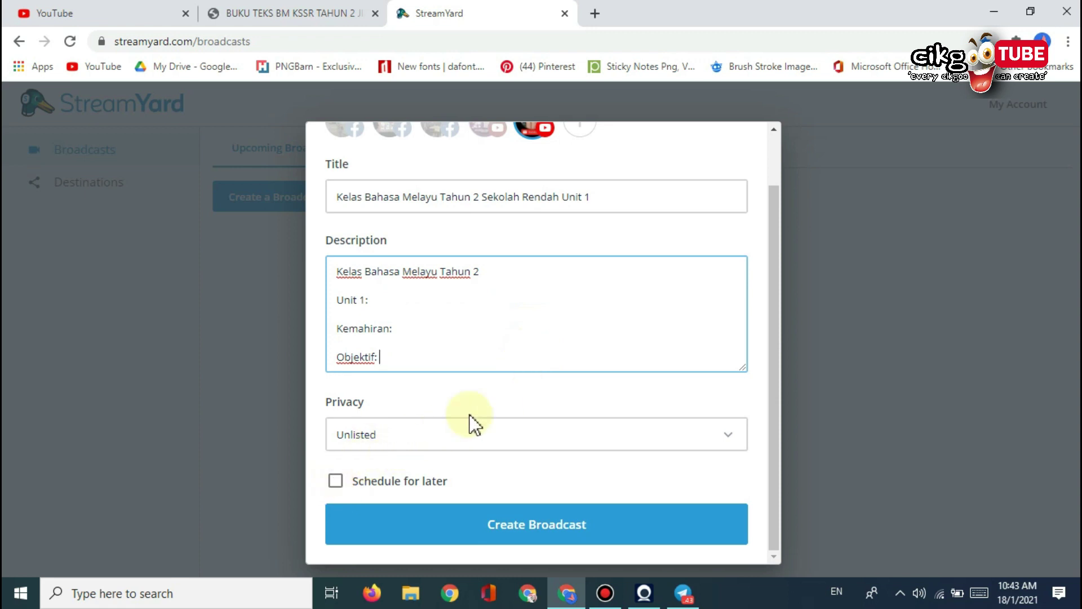
pyautogui.click(336, 481)
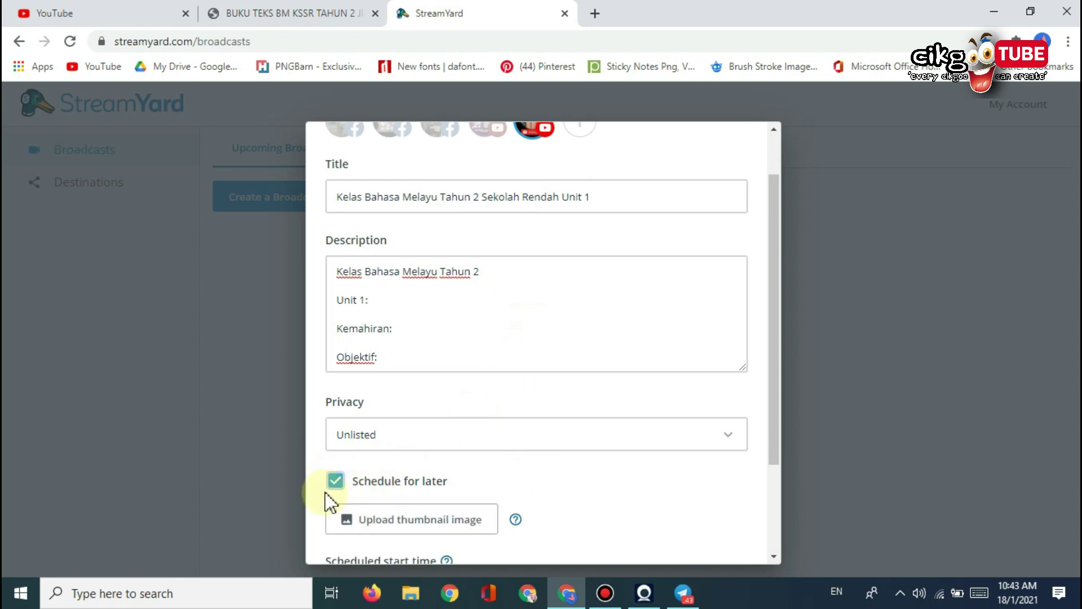
pyautogui.click(335, 481)
pyautogui.click(620, 435)
pyautogui.click(353, 489)
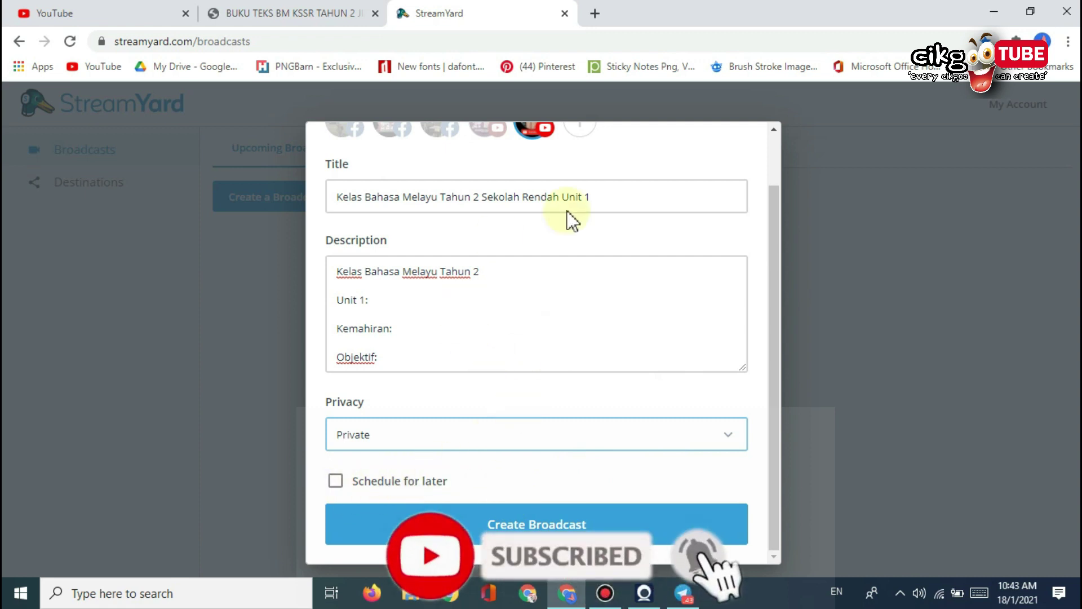
pyautogui.scroll(1, 732, 271)
pyautogui.scroll(-1, 733, 288)
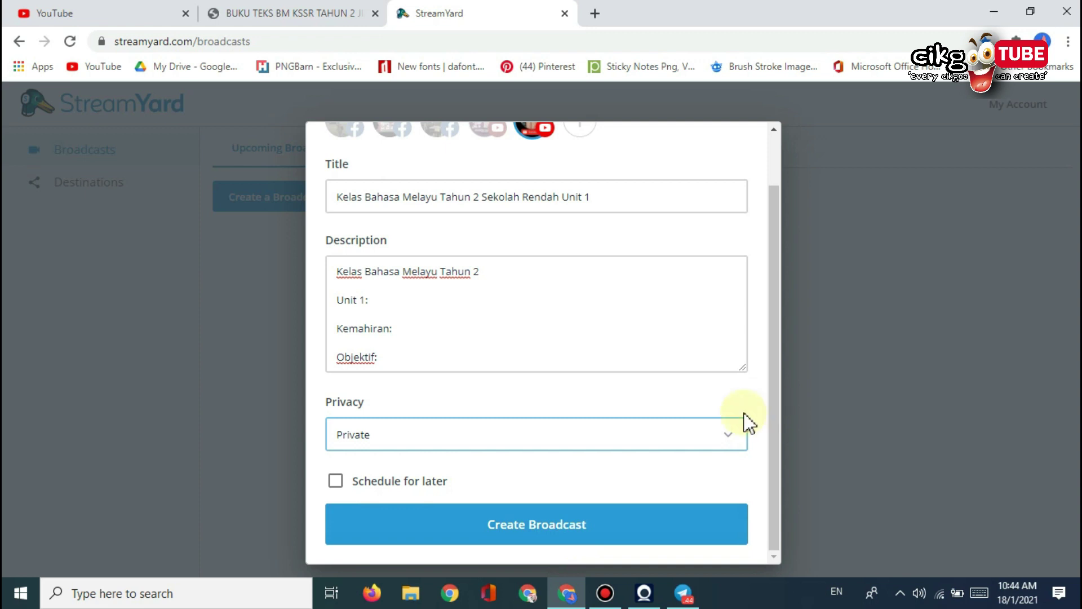
pyautogui.click(503, 526)
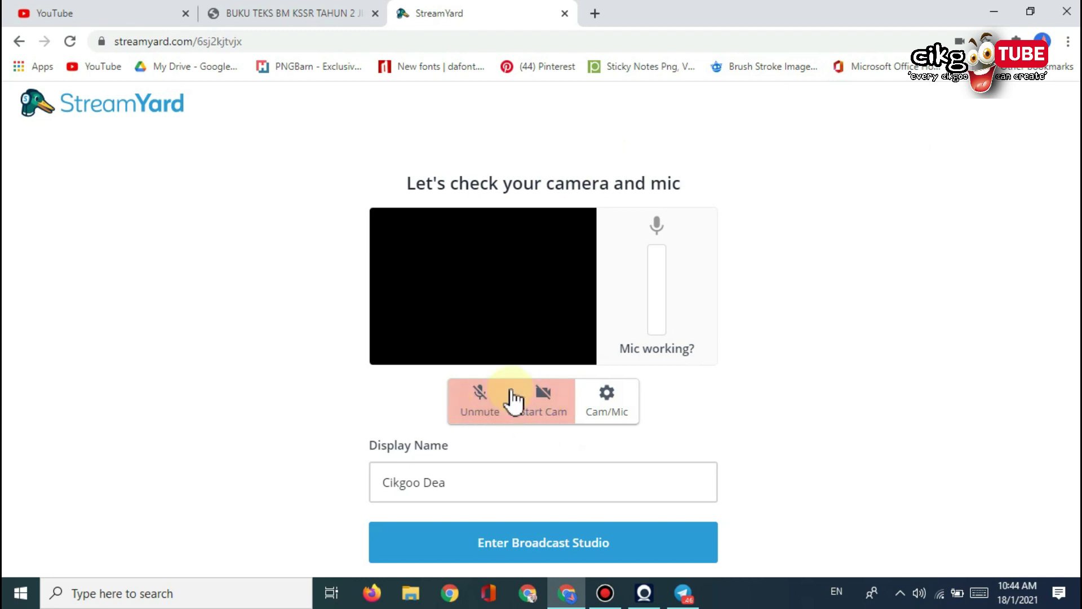
# Turn on the camera and microphone for the broadcast check, and open the audio settings.
pyautogui.click(546, 391)
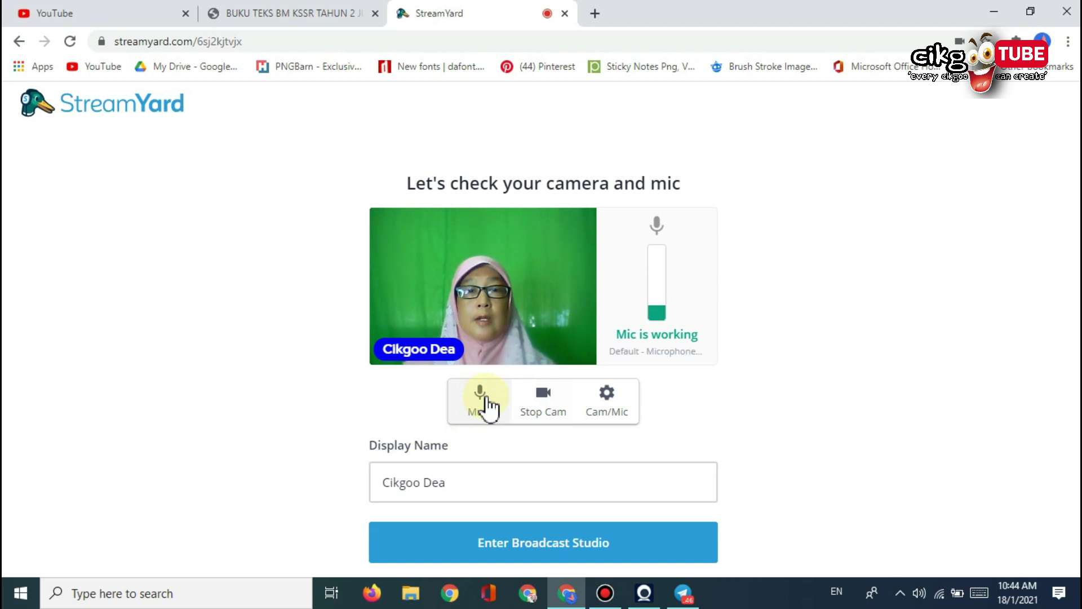
pyautogui.click(612, 403)
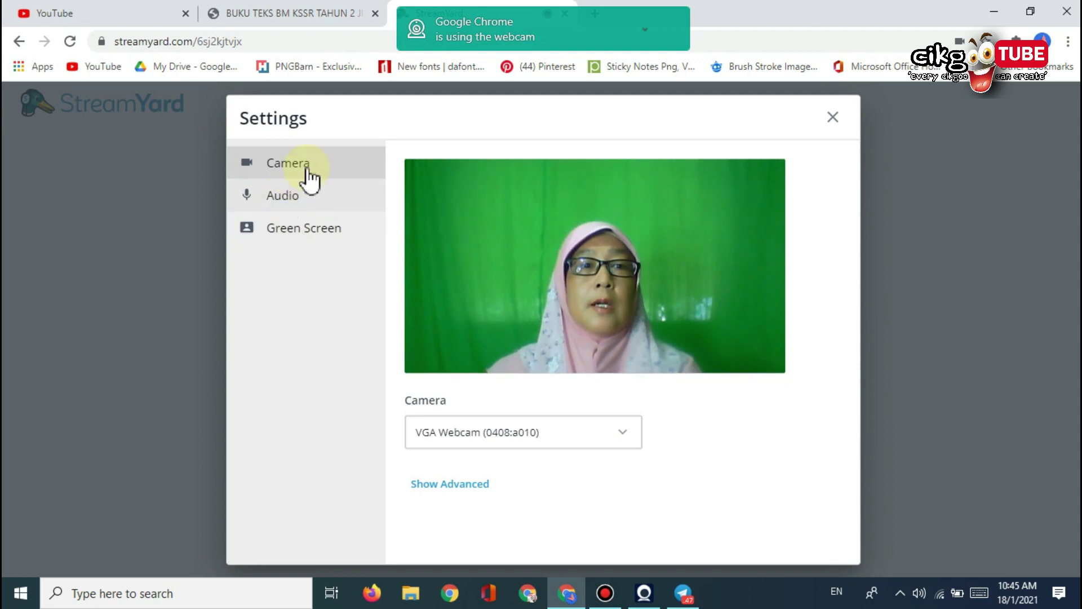
pyautogui.click(285, 206)
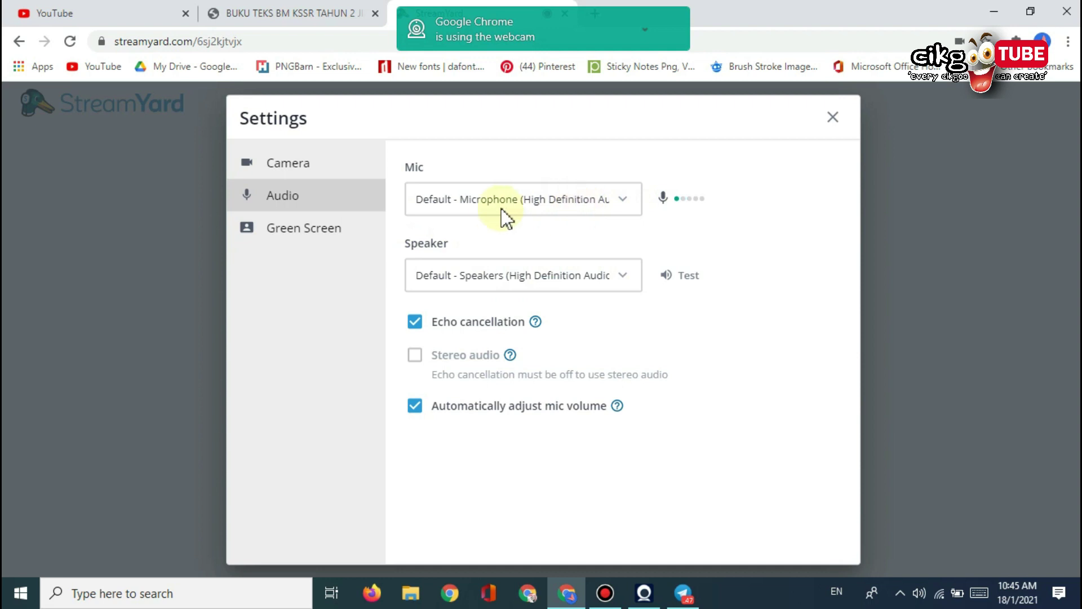
# Set the microphone to "Communications - Microphone (High Definition Audio Device)" and open the green screen settings.
pyautogui.click(618, 207)
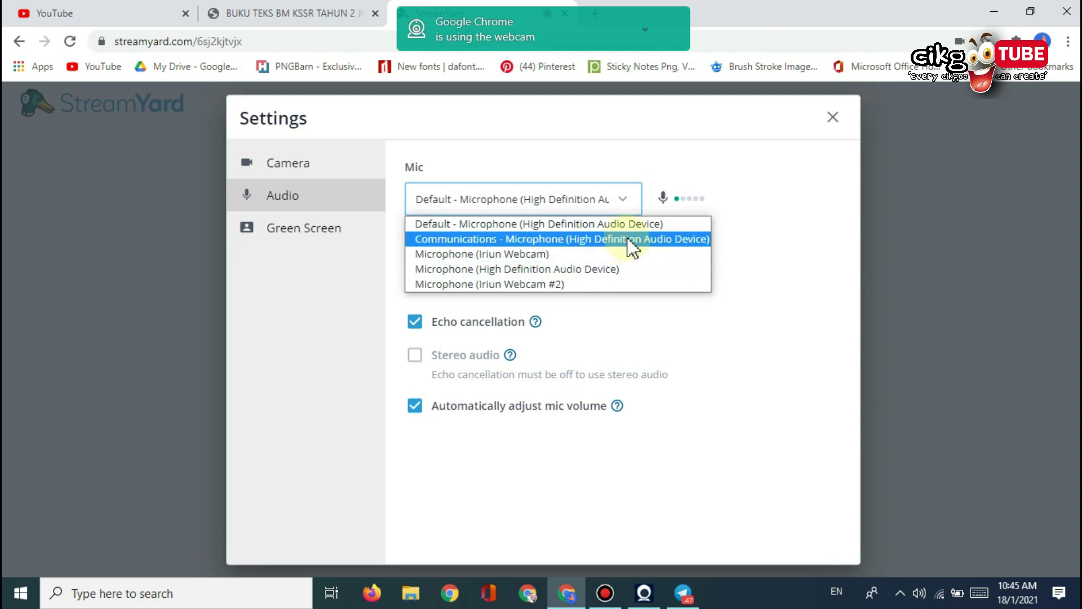
pyautogui.click(587, 248)
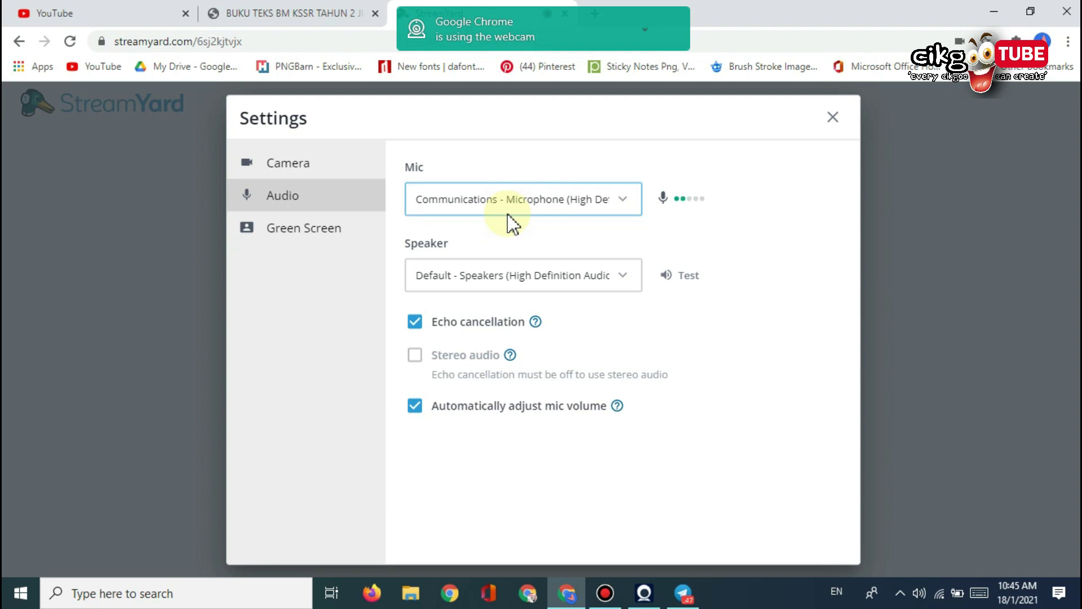
pyautogui.click(292, 232)
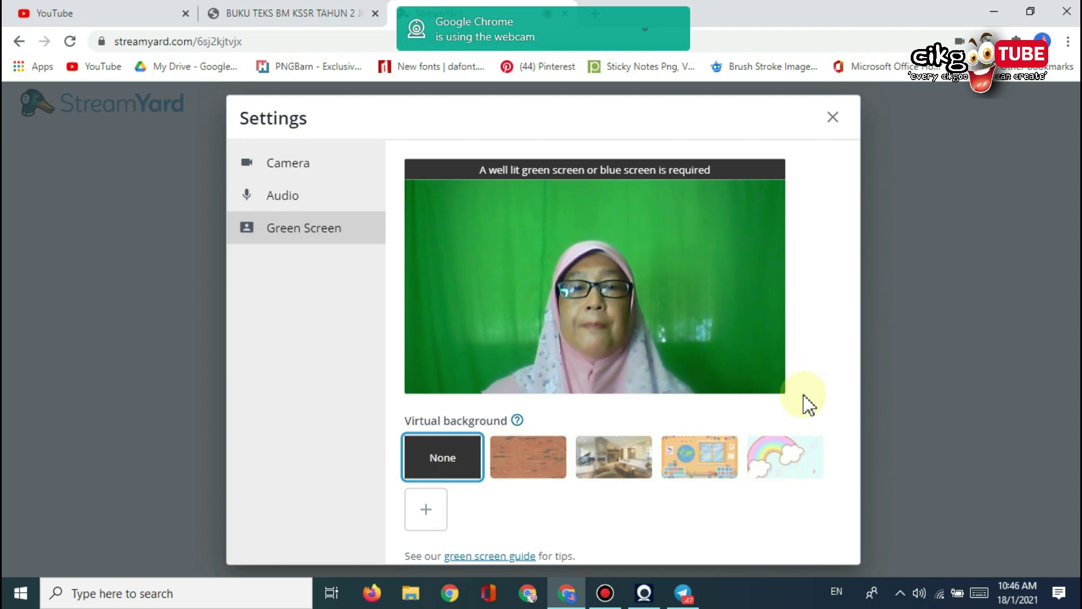
# Try the living room and classroom virtual backgrounds, and lower the Fade to about a quarter of its range.
pyautogui.click(627, 478)
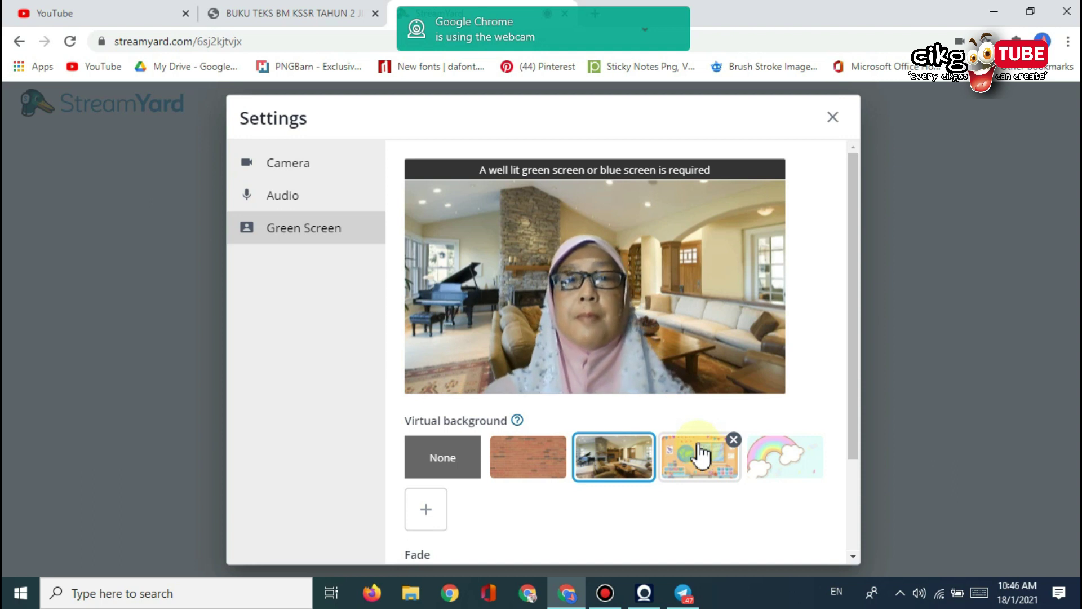
pyautogui.click(698, 470)
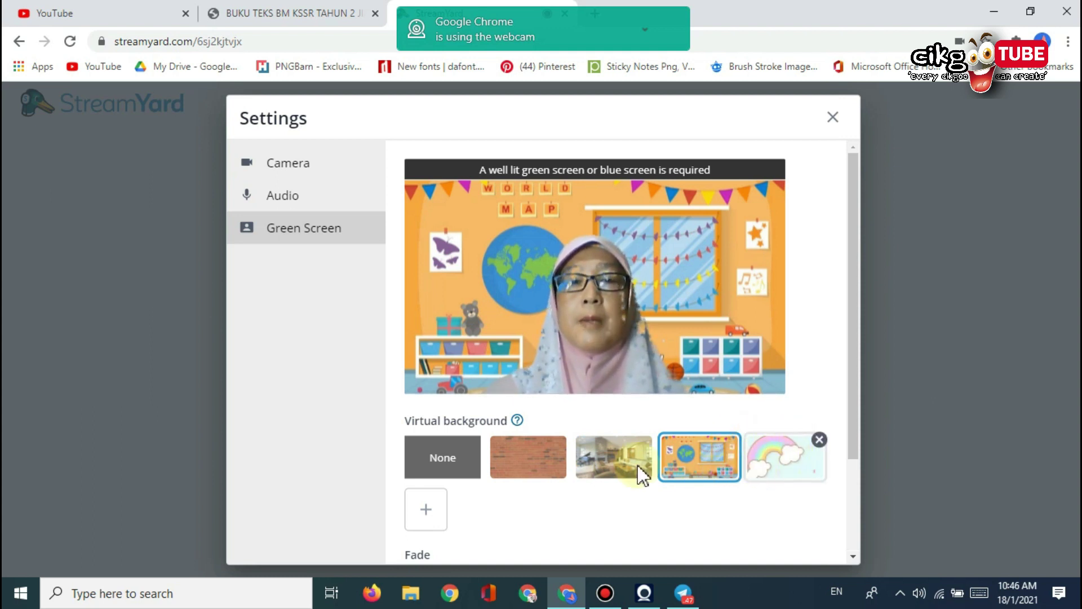
pyautogui.scroll(-2, 463, 496)
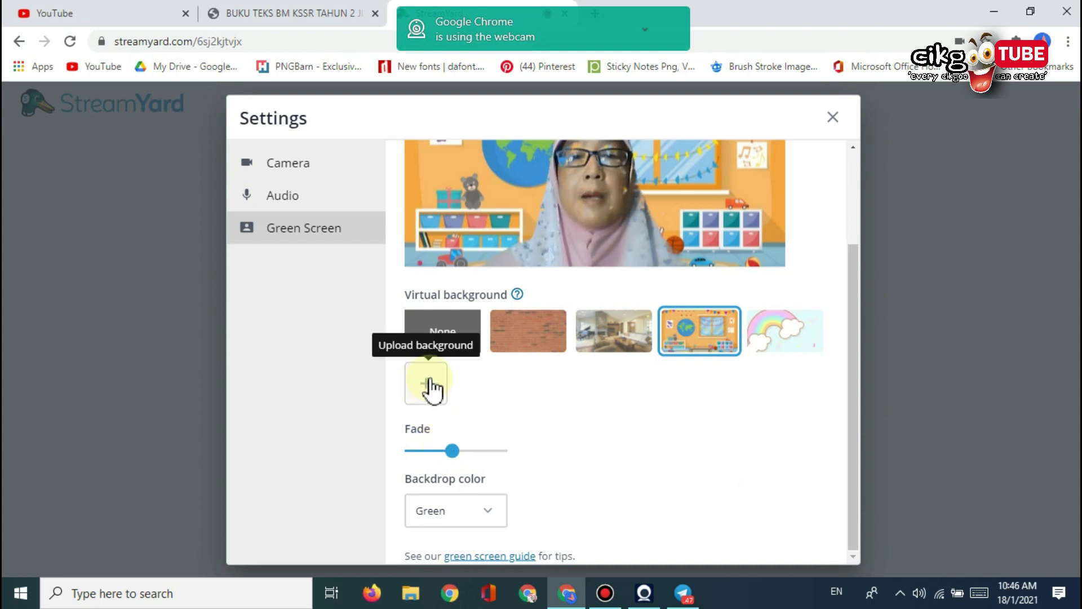
pyautogui.moveTo(452, 450); pyautogui.dragTo(431, 451)
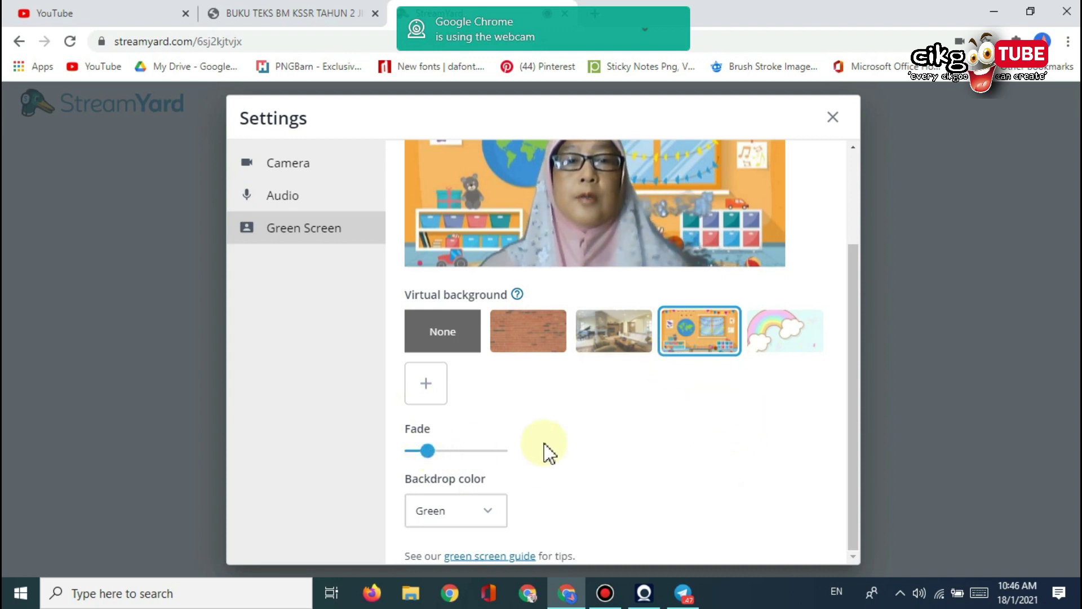
pyautogui.scroll(3, 626, 398)
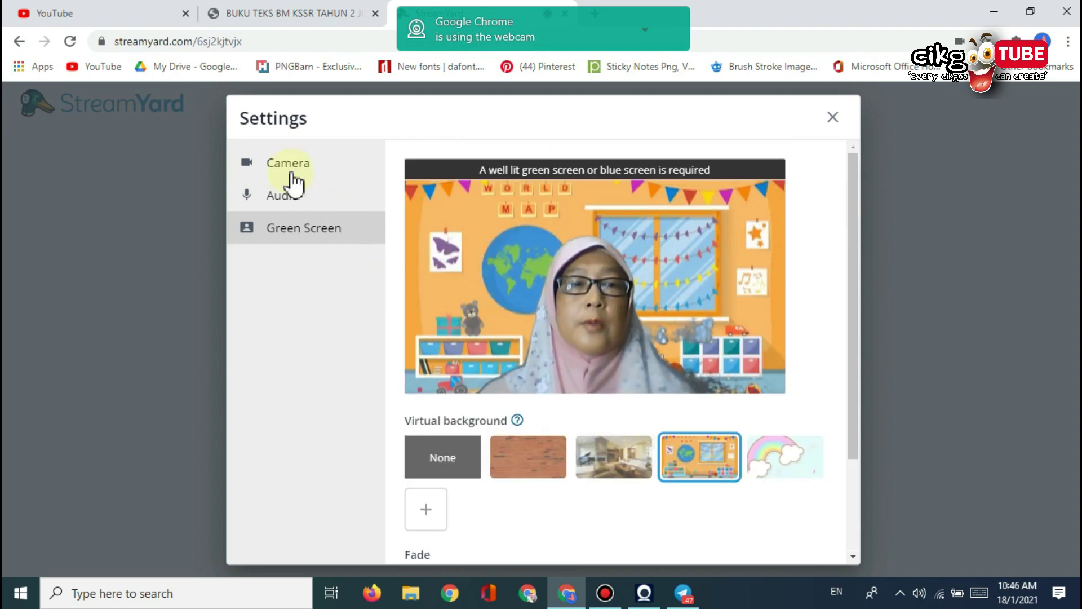
# Compare no virtual background with the brick wall, living room and classroom ones, and apply the rainbow background before closing the settings.
pyautogui.click(310, 165)
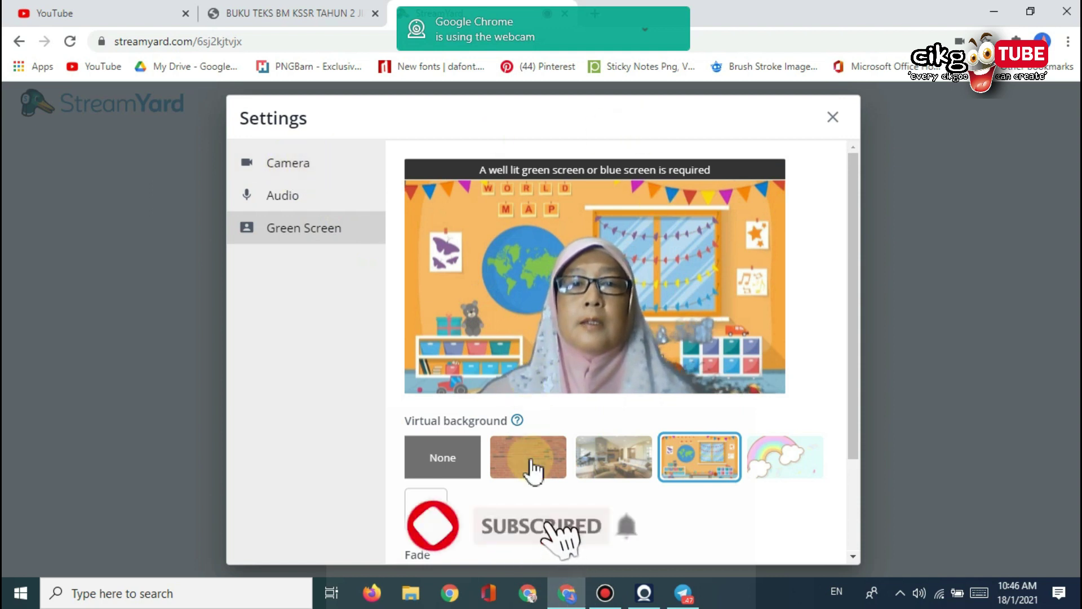
pyautogui.click(450, 462)
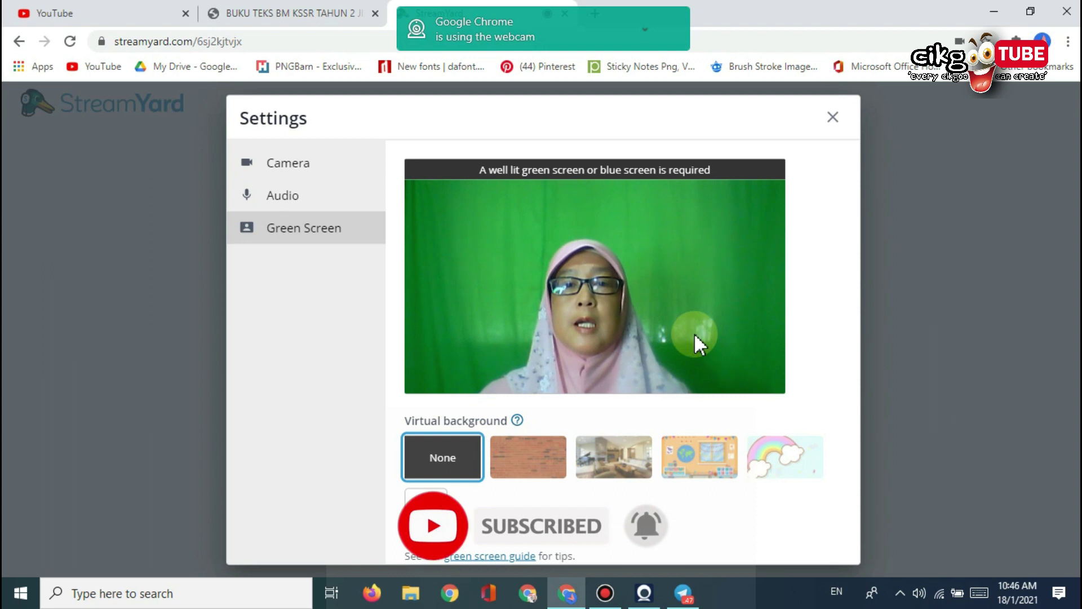
pyautogui.click(526, 460)
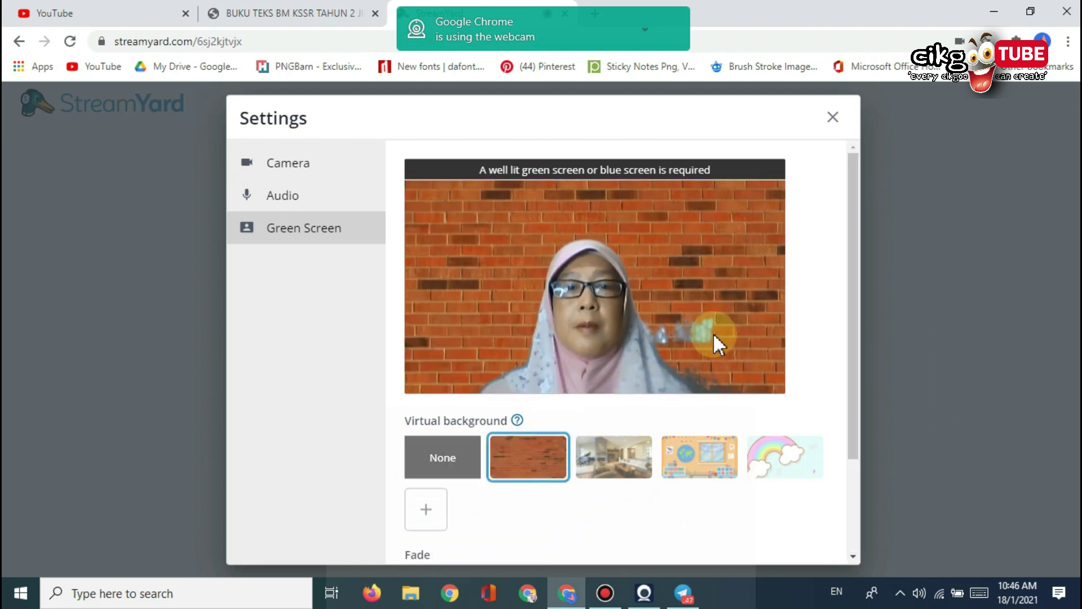
pyautogui.click(592, 468)
pyautogui.click(719, 464)
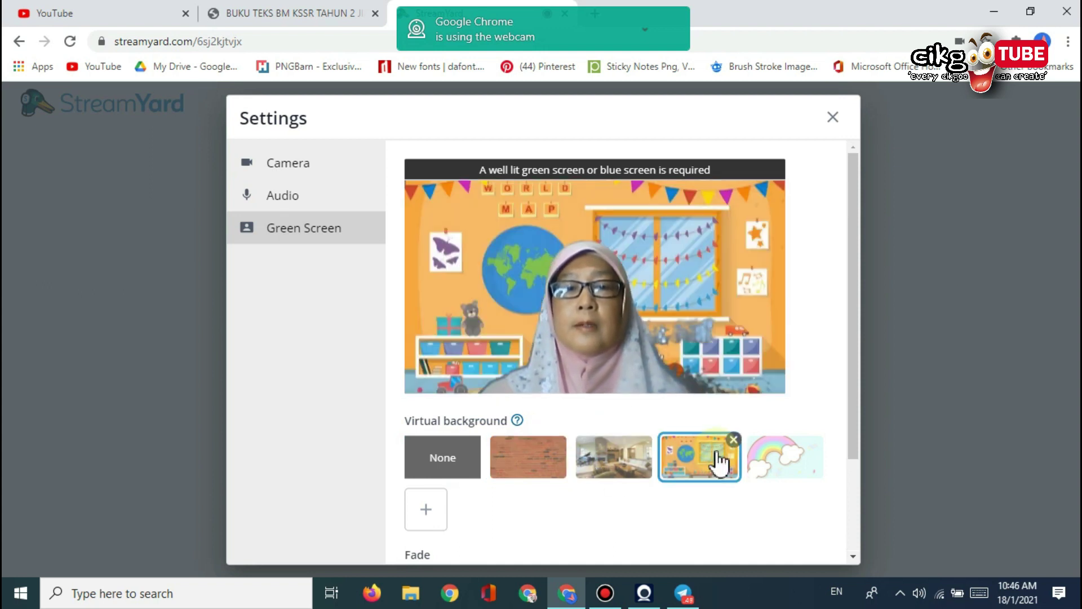
pyautogui.click(783, 463)
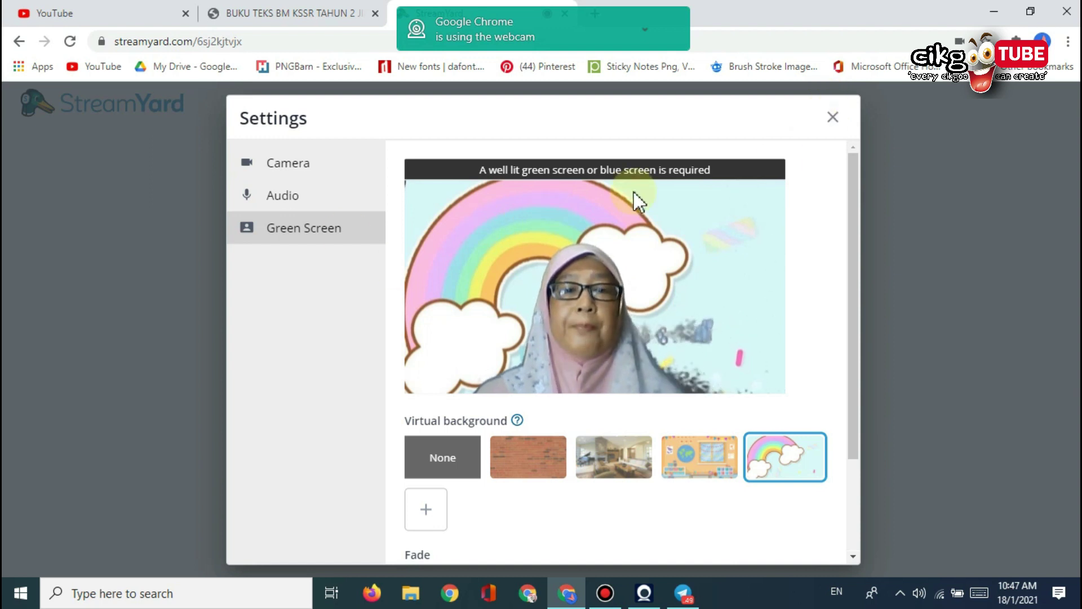
pyautogui.scroll(-3, 753, 381)
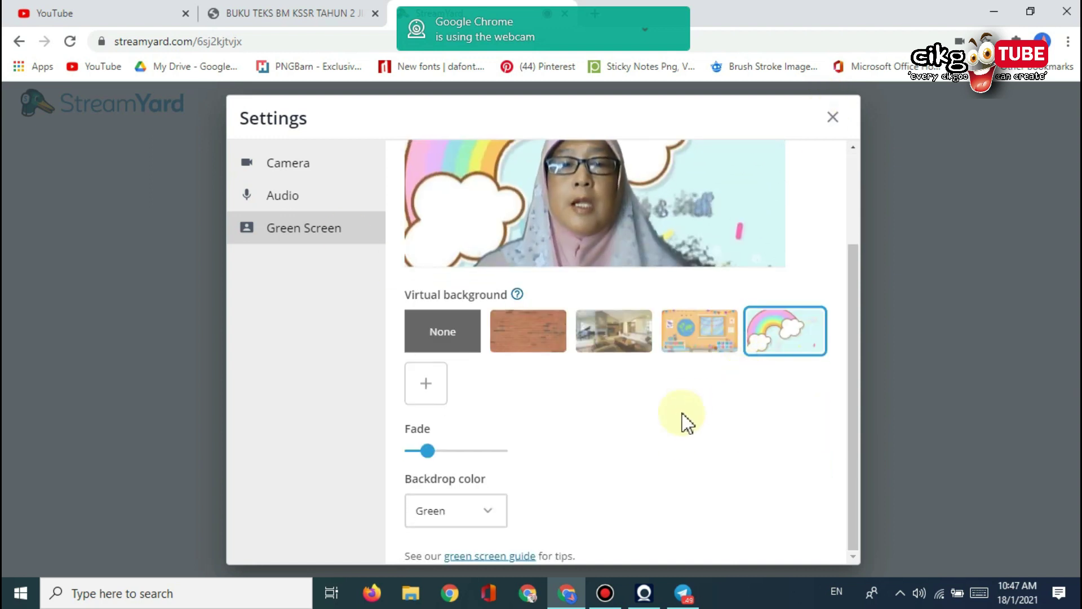
pyautogui.scroll(3, 768, 288)
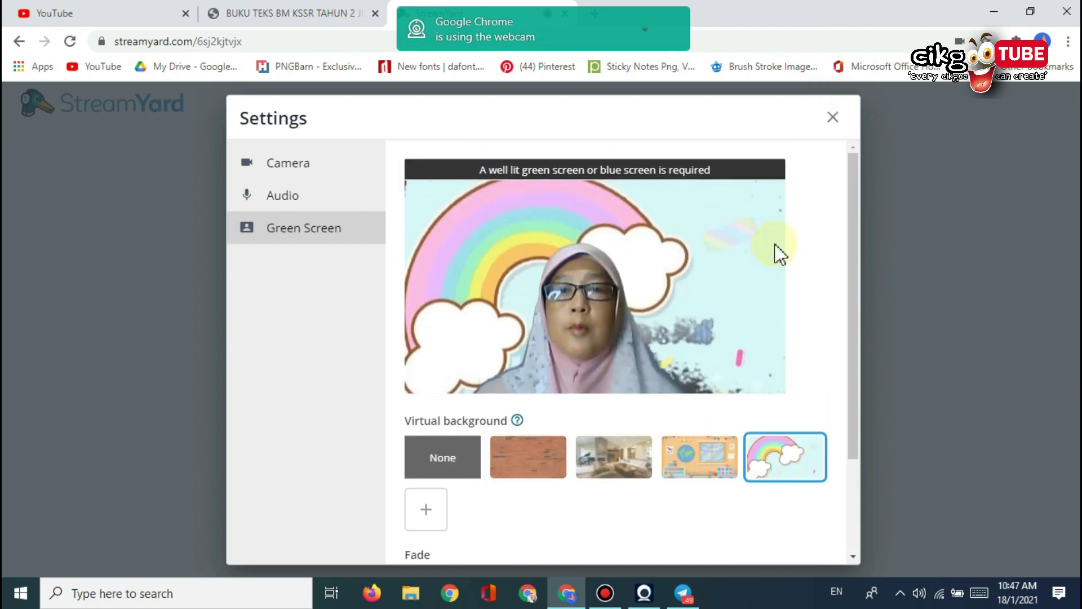
pyautogui.click(834, 118)
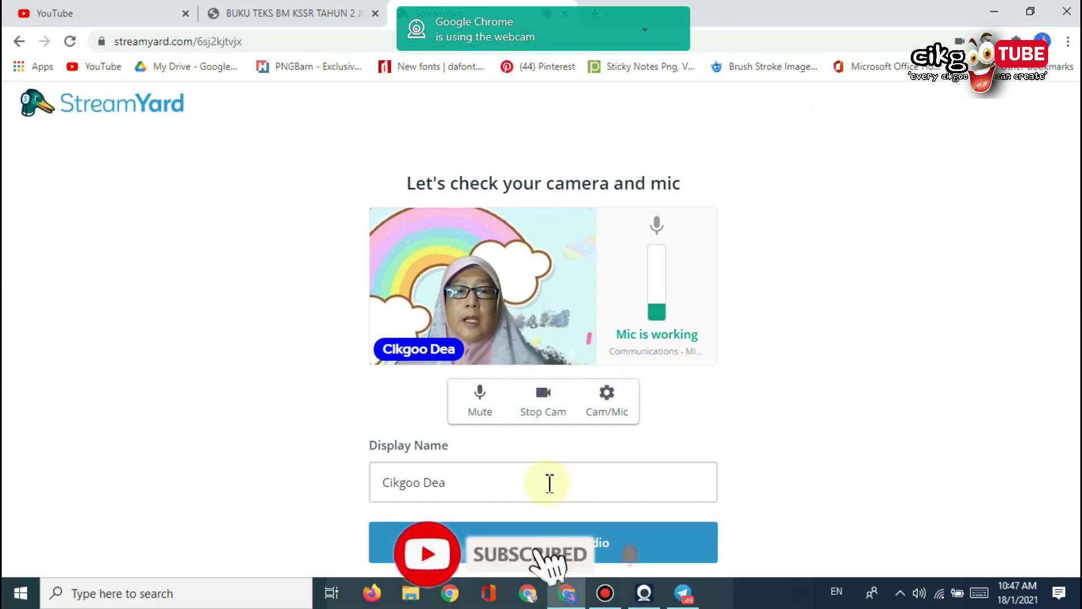
# Turn off the camera on the check page and enter the broadcast studio.
pyautogui.click(541, 404)
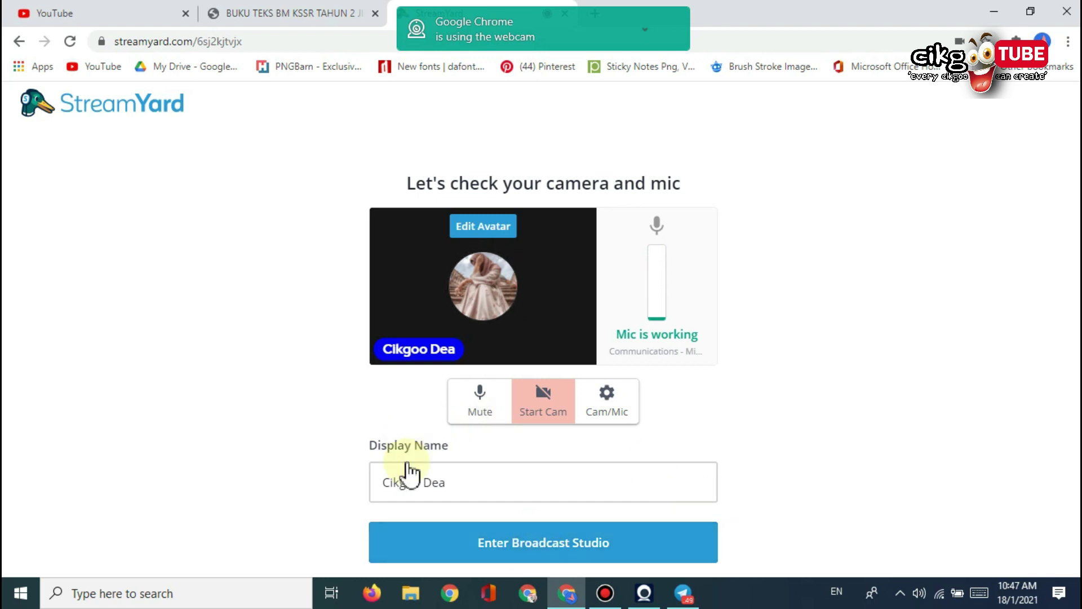
pyautogui.click(538, 546)
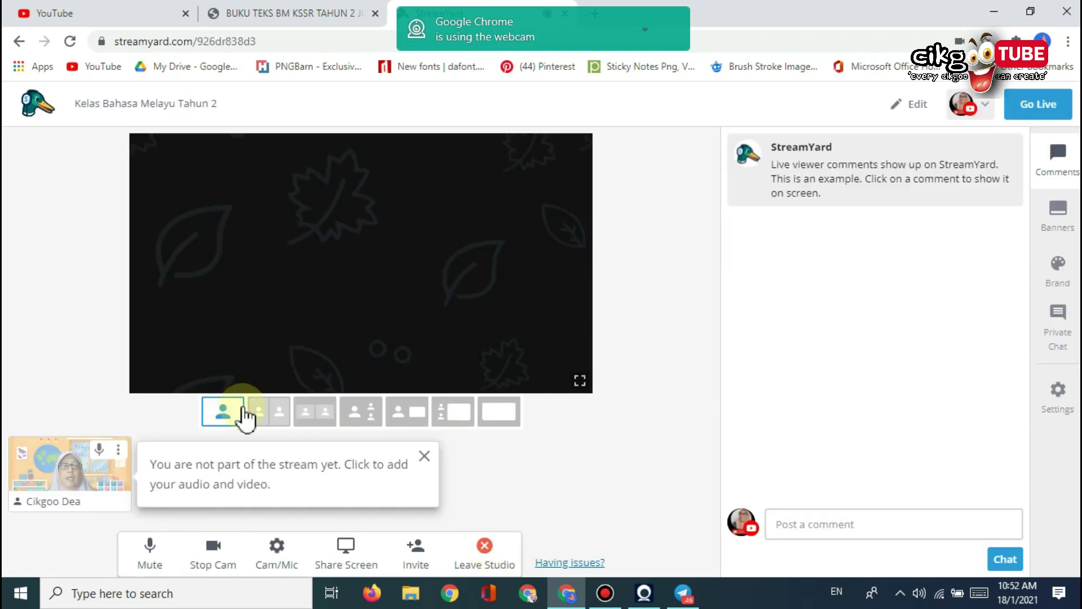
# Add the presenter's camera to the stream and choose the layout with small participants beside a large shared screen.
pyautogui.moveTo(97, 483)
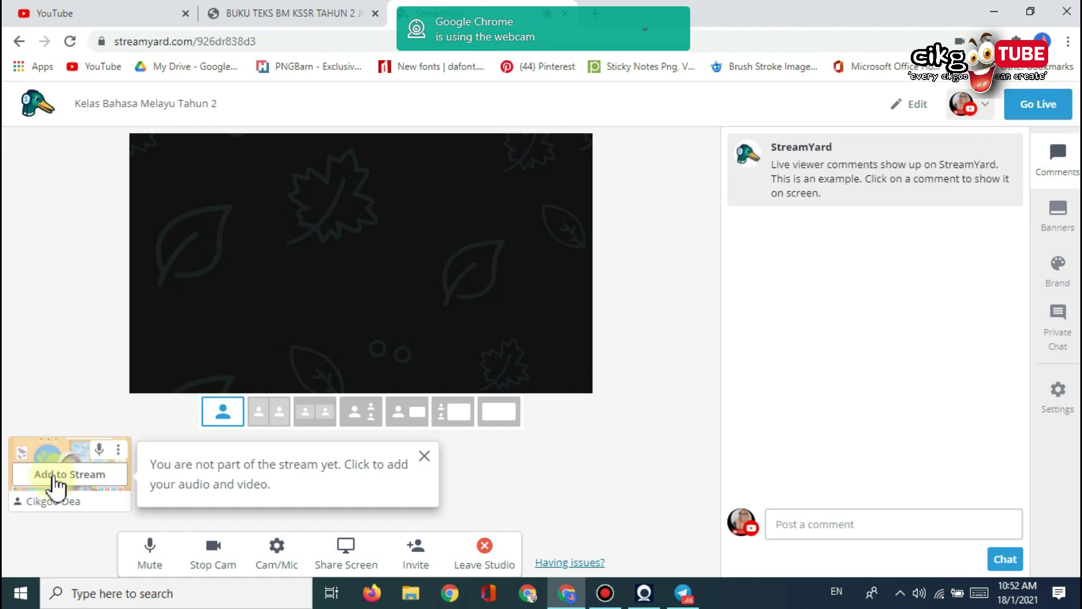
pyautogui.click(58, 476)
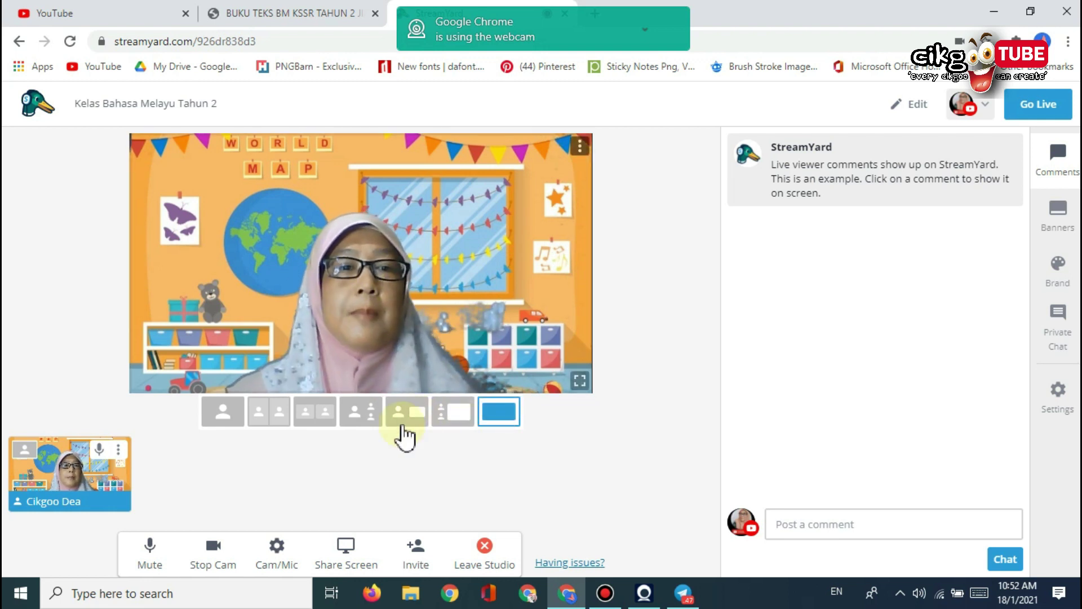
pyautogui.click(451, 424)
pyautogui.click(309, 418)
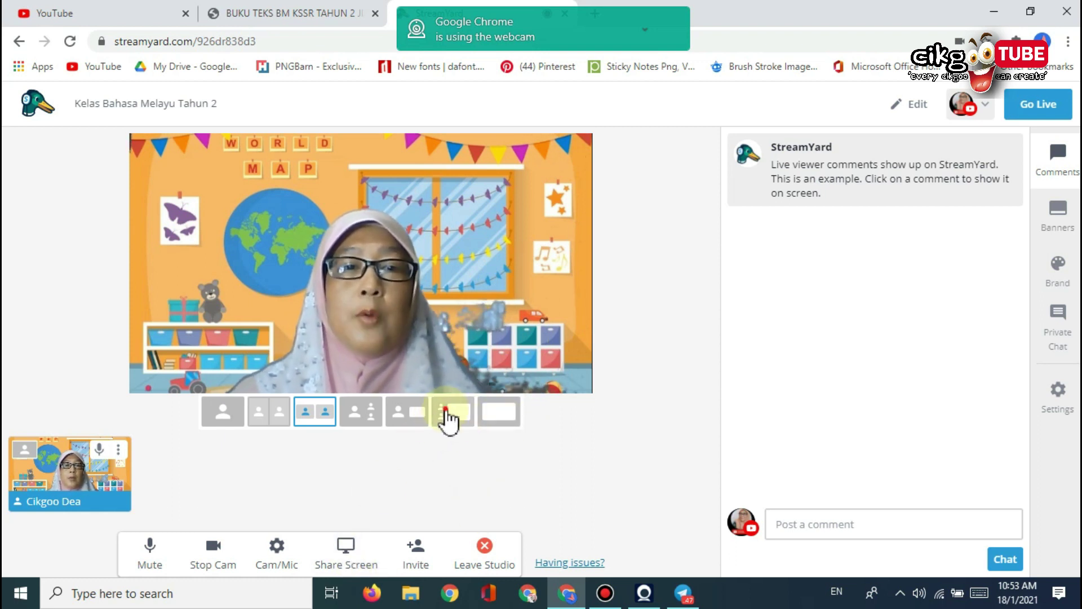
pyautogui.click(448, 417)
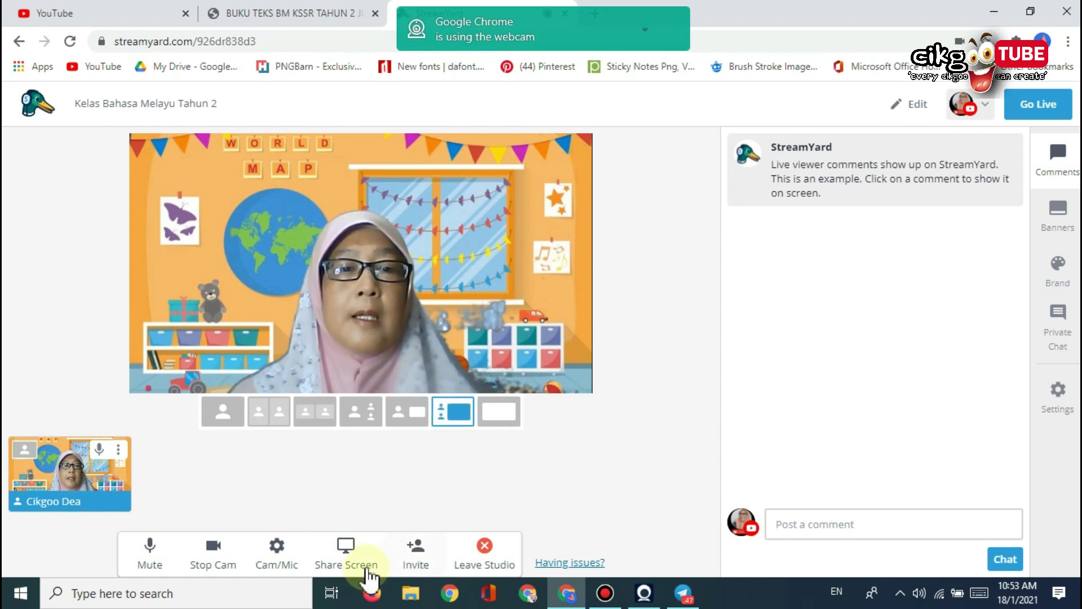
# Share the Chrome tab "BUKU TEKS BM KSSR TAHUN 2 JILID 1" in the studio, and close the YouTube tab.
pyautogui.click(347, 549)
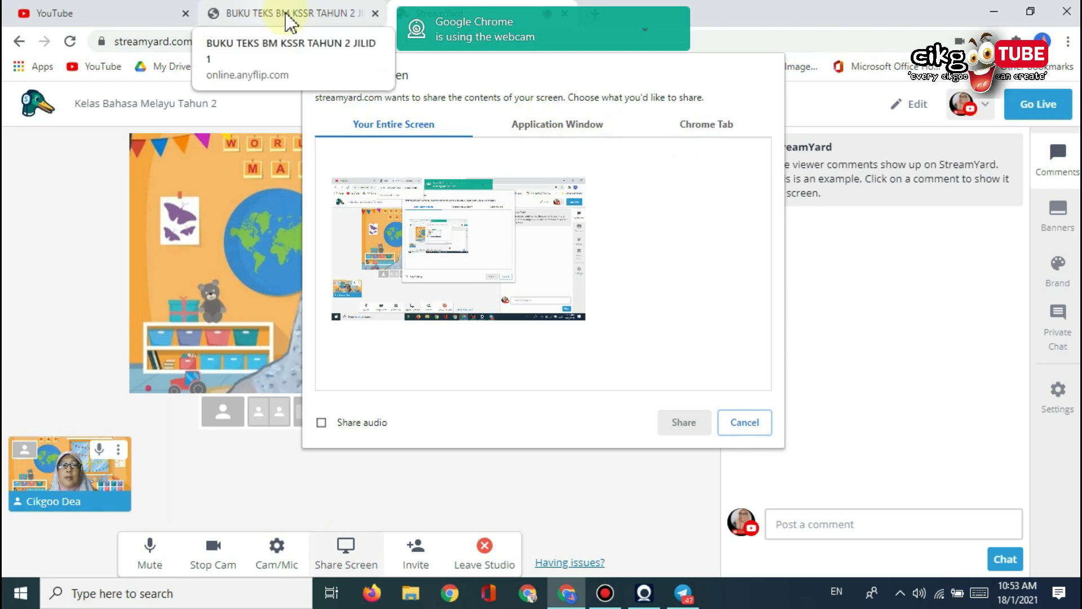
pyautogui.click(712, 125)
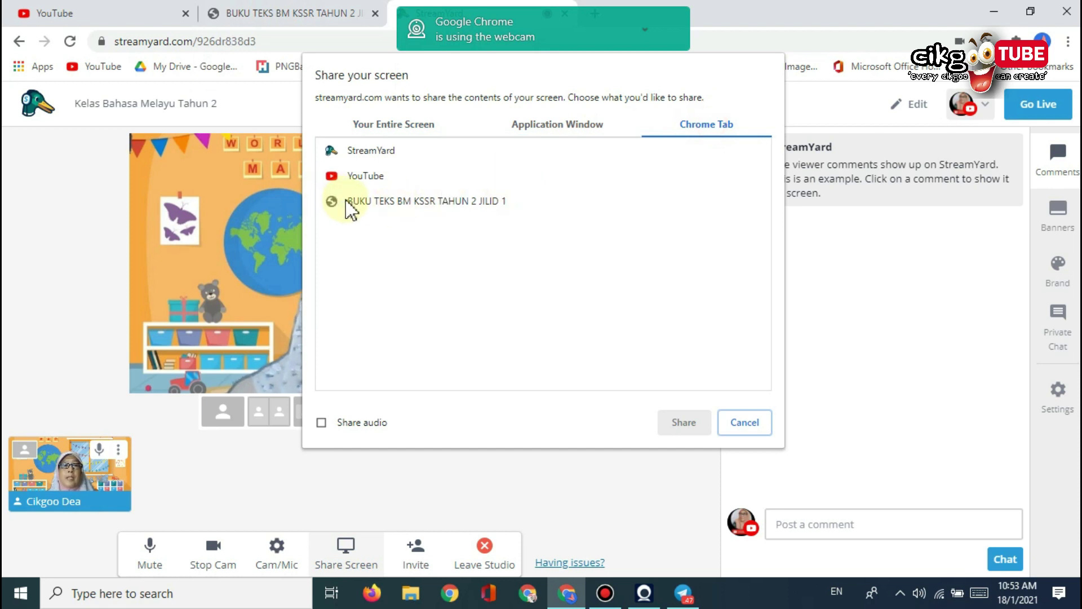
pyautogui.click(405, 203)
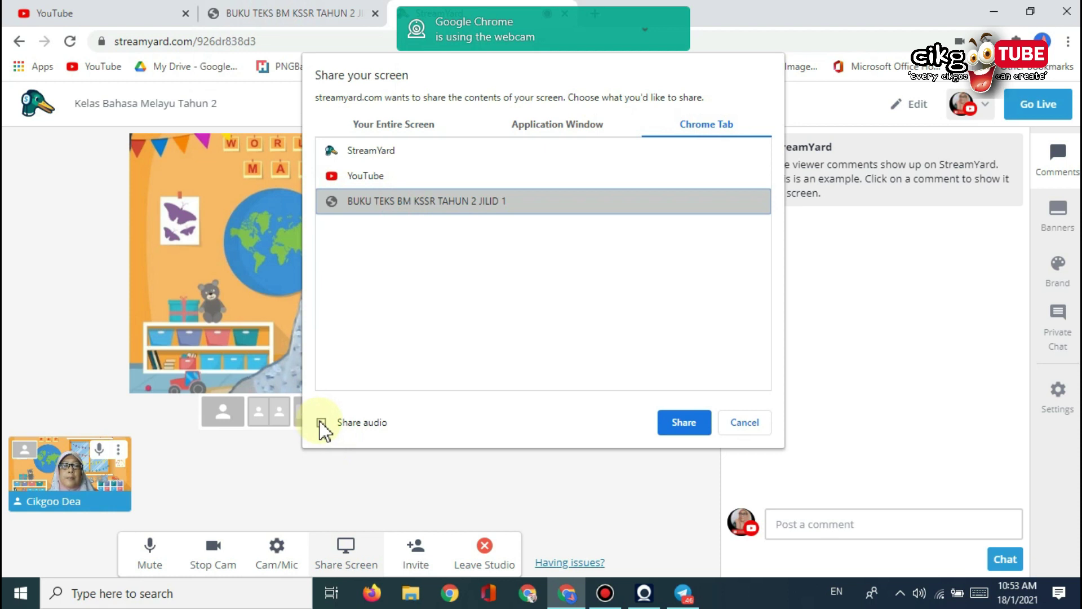
pyautogui.click(685, 428)
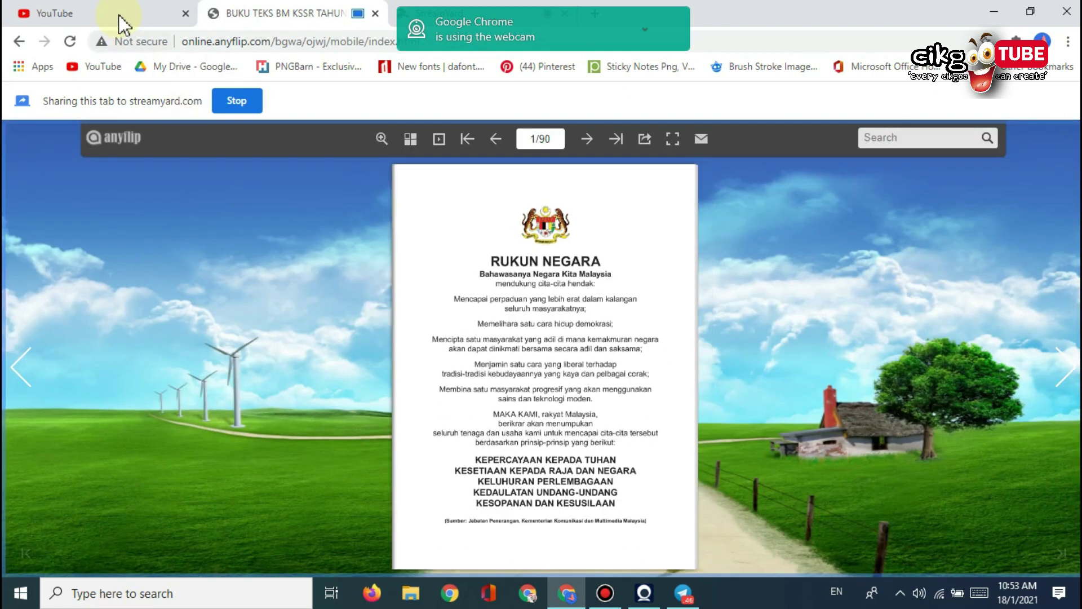
pyautogui.click(471, 12)
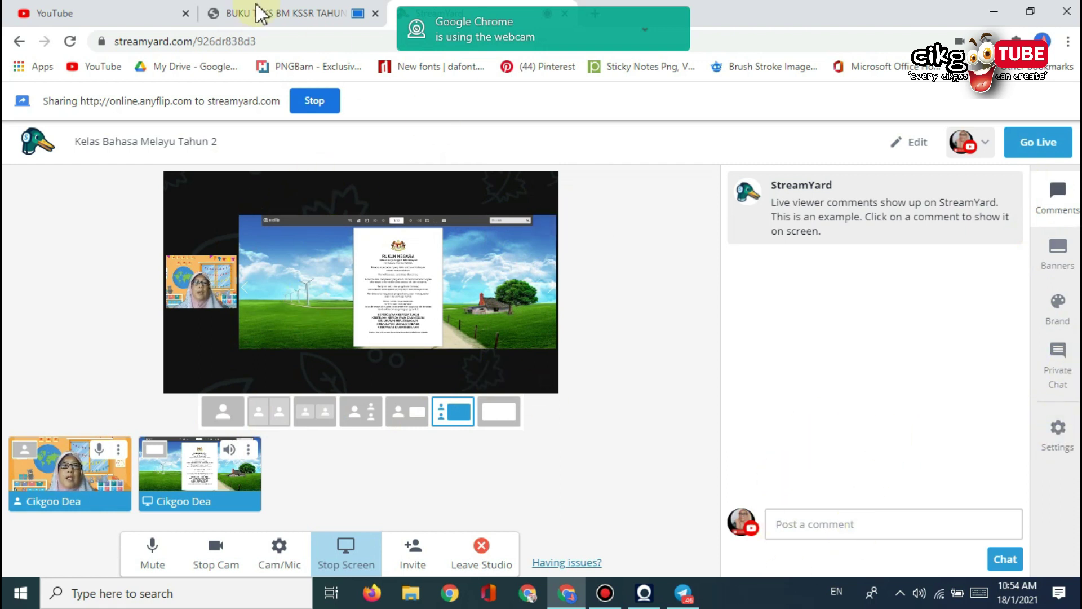
pyautogui.click(185, 13)
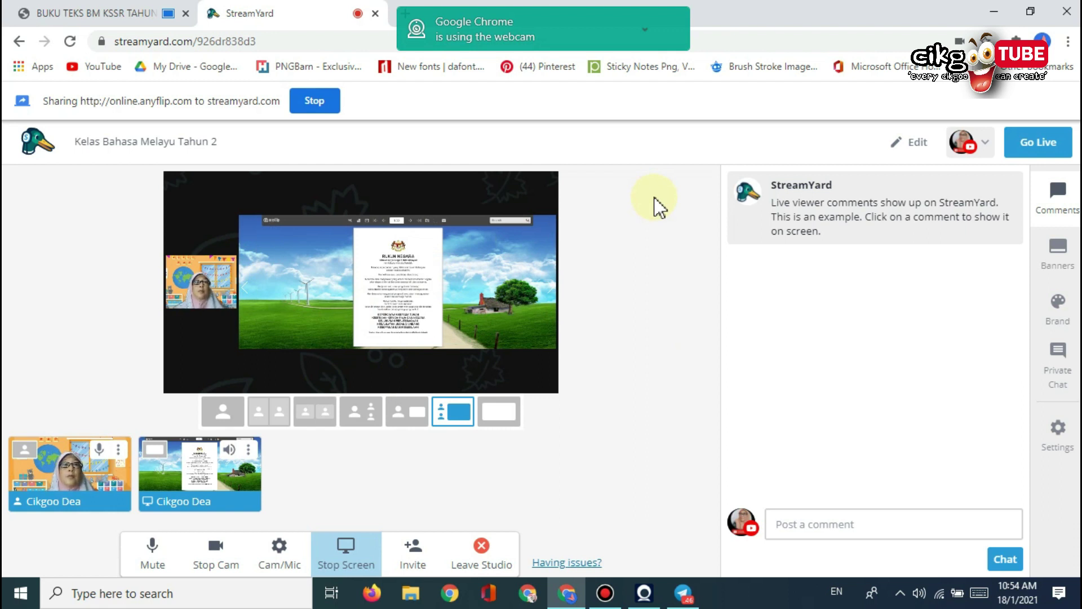
# Copy the guest invitation link for the broadcast studio to the clipboard and close the invitation dialog.
pyautogui.click(414, 556)
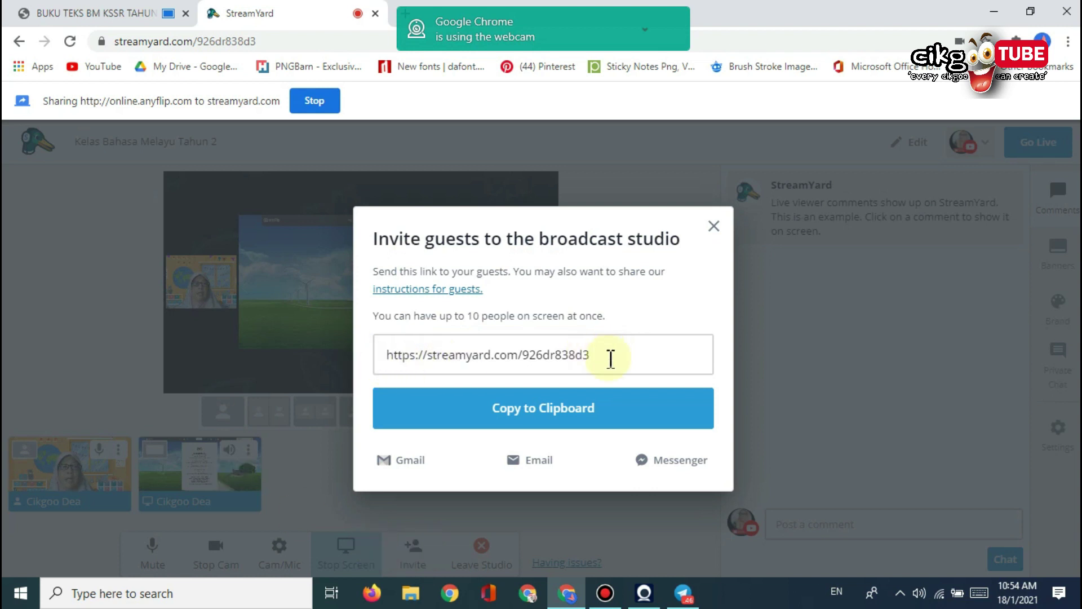
pyautogui.click(522, 416)
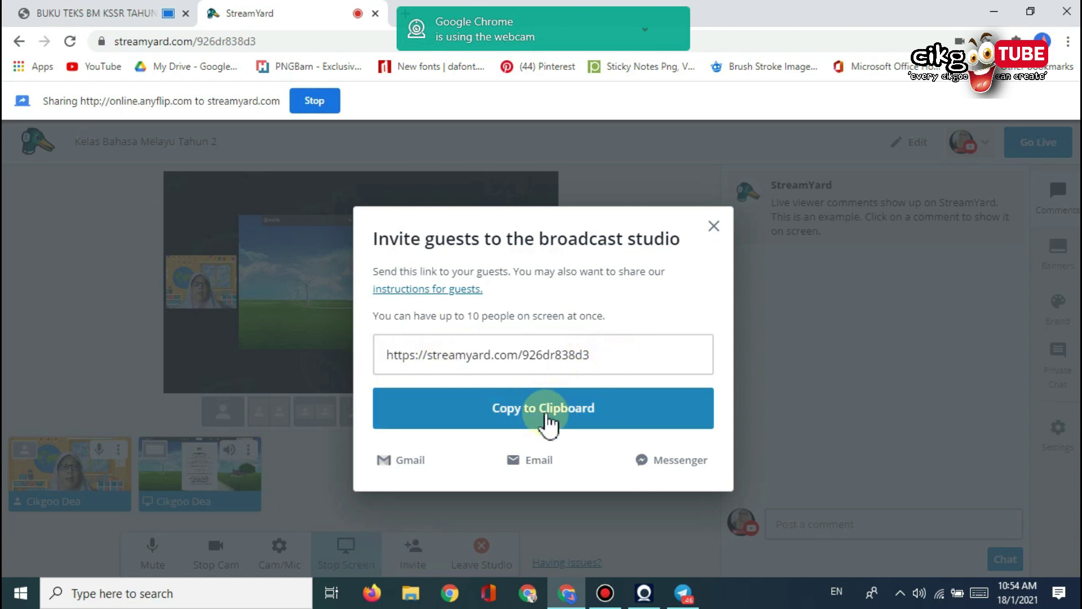
pyautogui.click(561, 417)
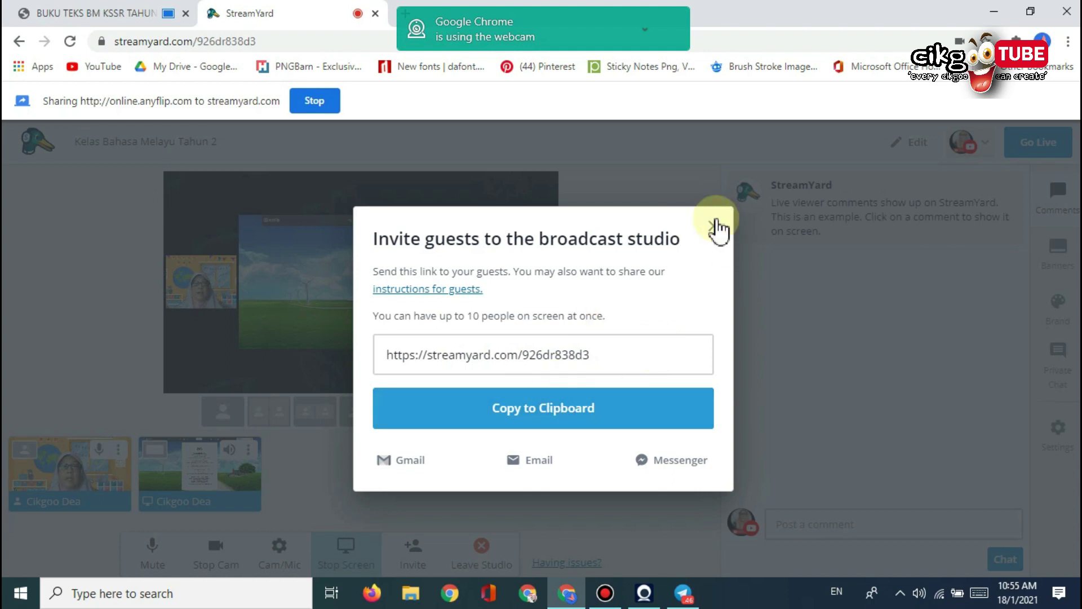
pyautogui.click(715, 226)
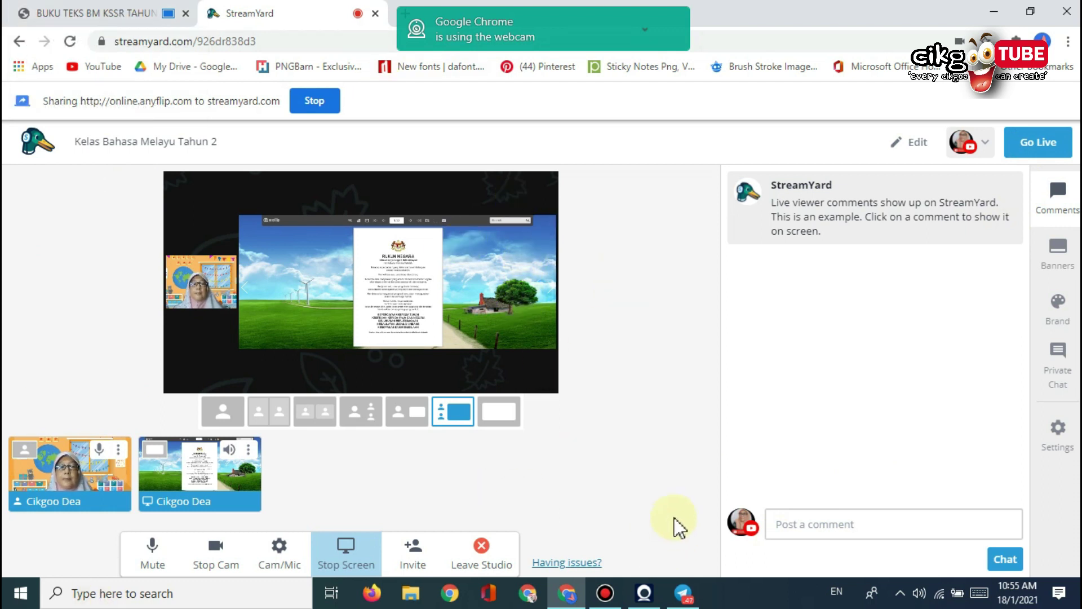
# Send the copied StreamYard studio invitation link to the Saved Messages chat in Telegram and minimize the Telegram window.
pyautogui.click(683, 595)
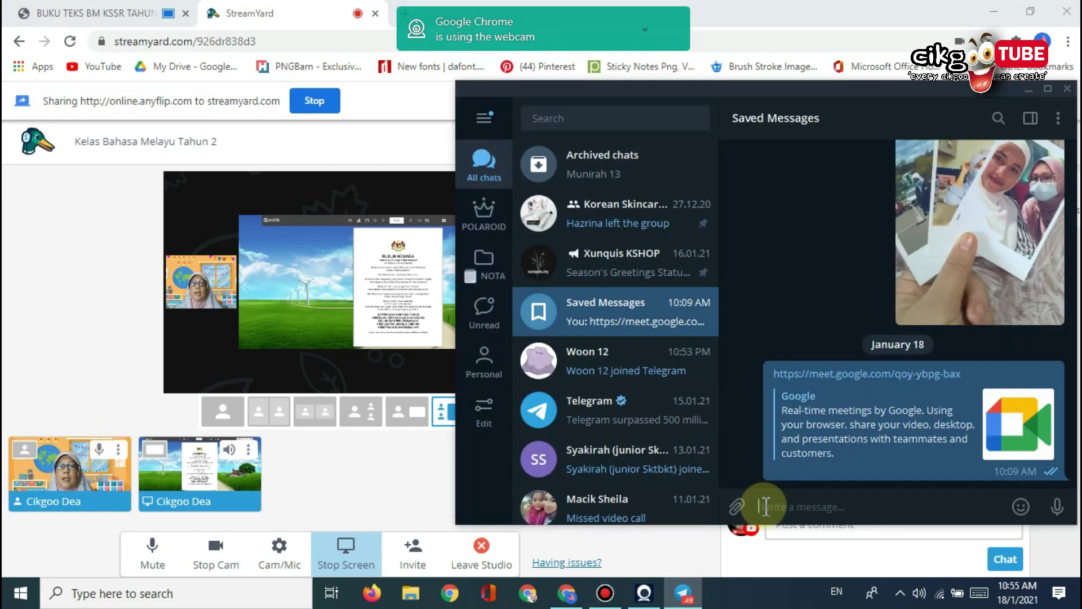
pyautogui.rightClick(765, 506)
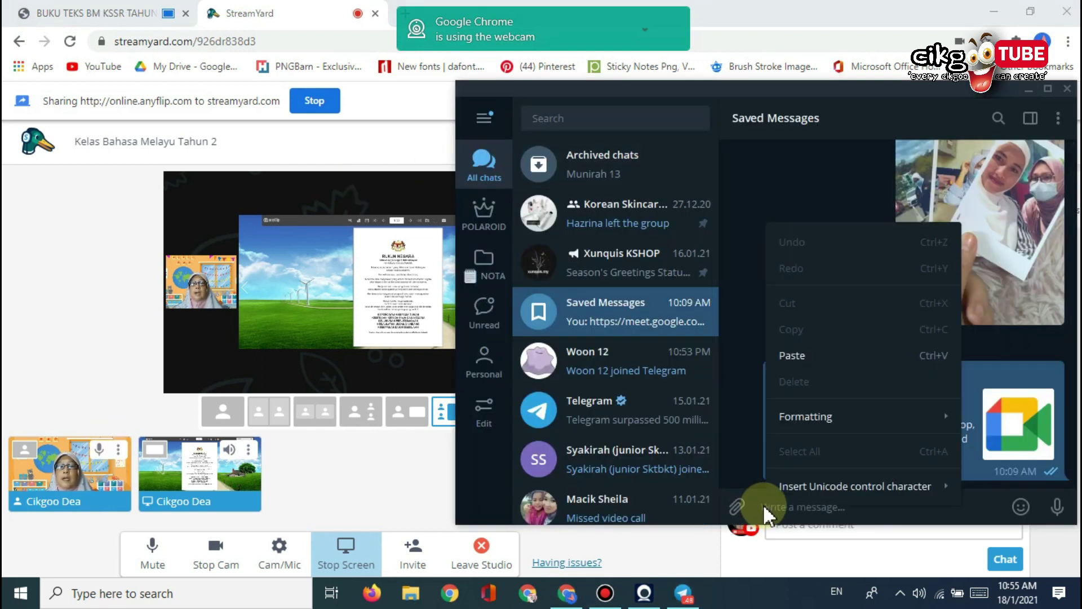
pyautogui.click(795, 356)
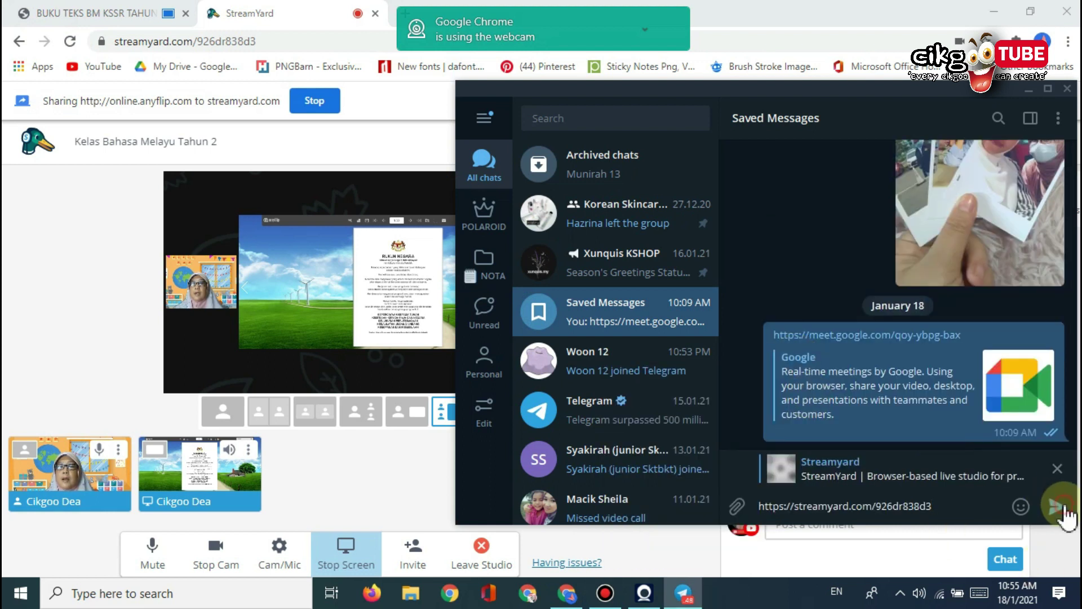
pyautogui.click(1058, 507)
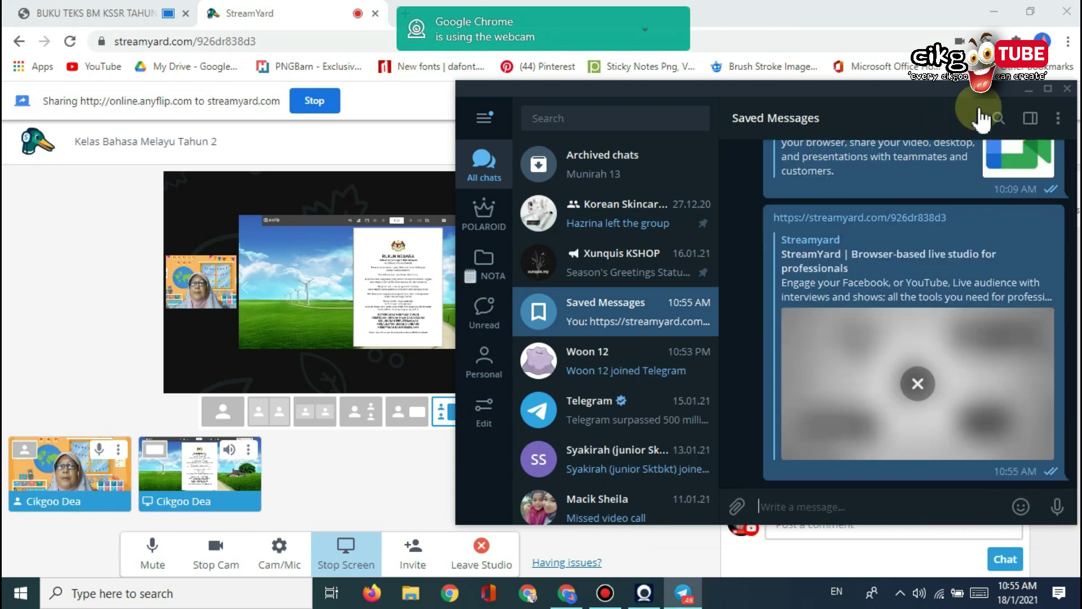
pyautogui.click(1030, 89)
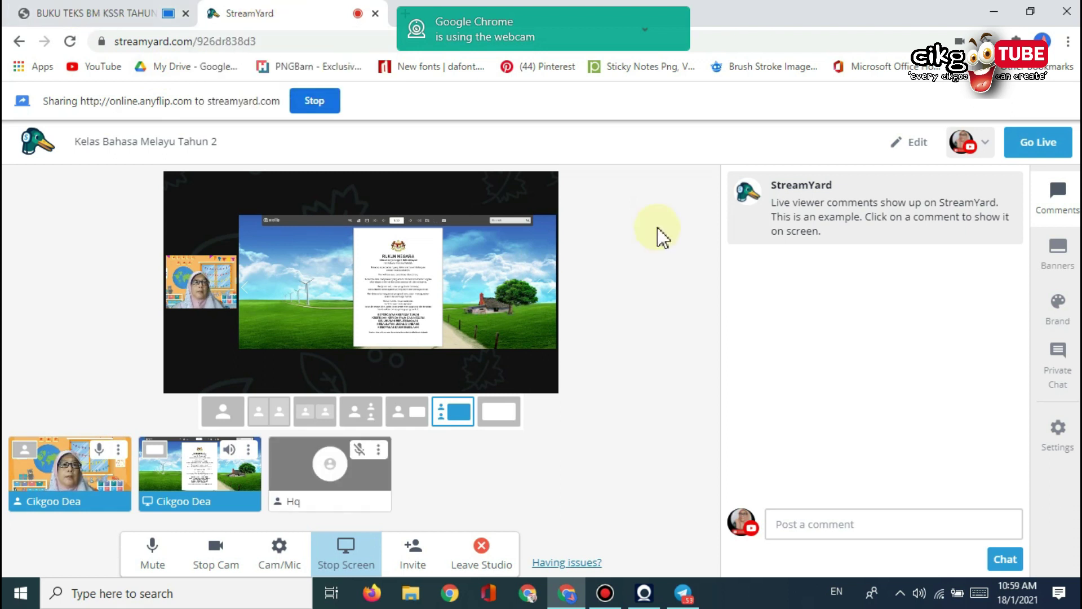
# Check the waiting guest and the shared textbook tab, and return to the StreamYard studio tab.
pyautogui.moveTo(304, 478)
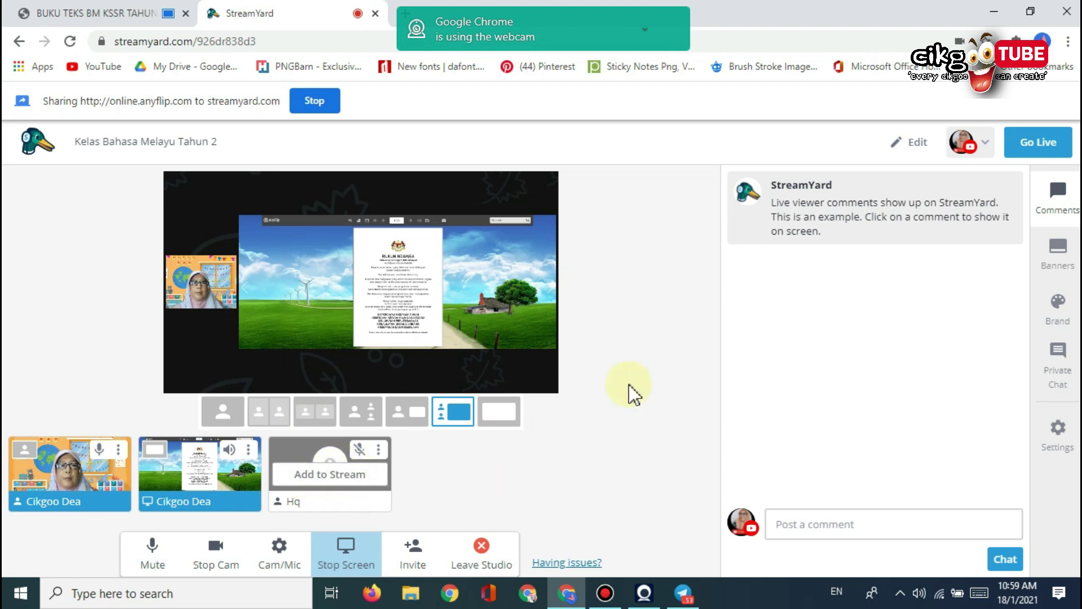
pyautogui.click(1040, 143)
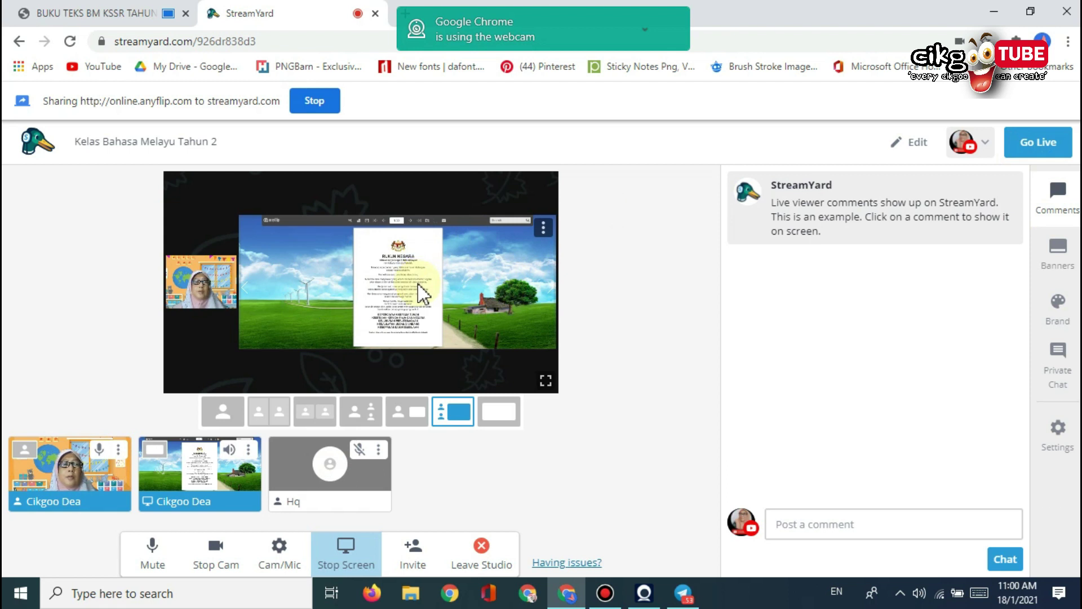
pyautogui.click(97, 16)
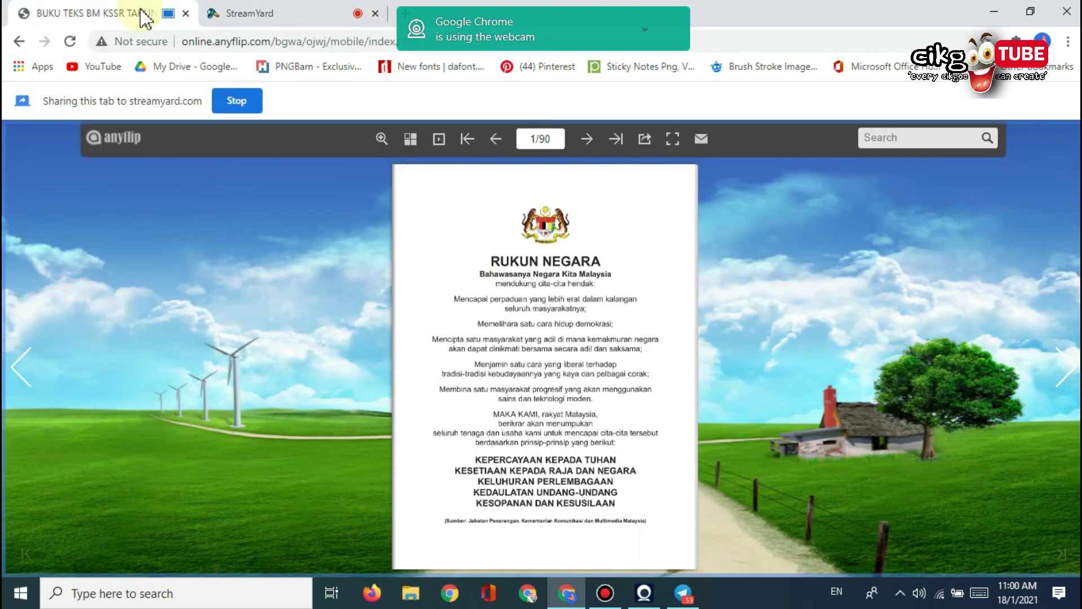
pyautogui.click(275, 13)
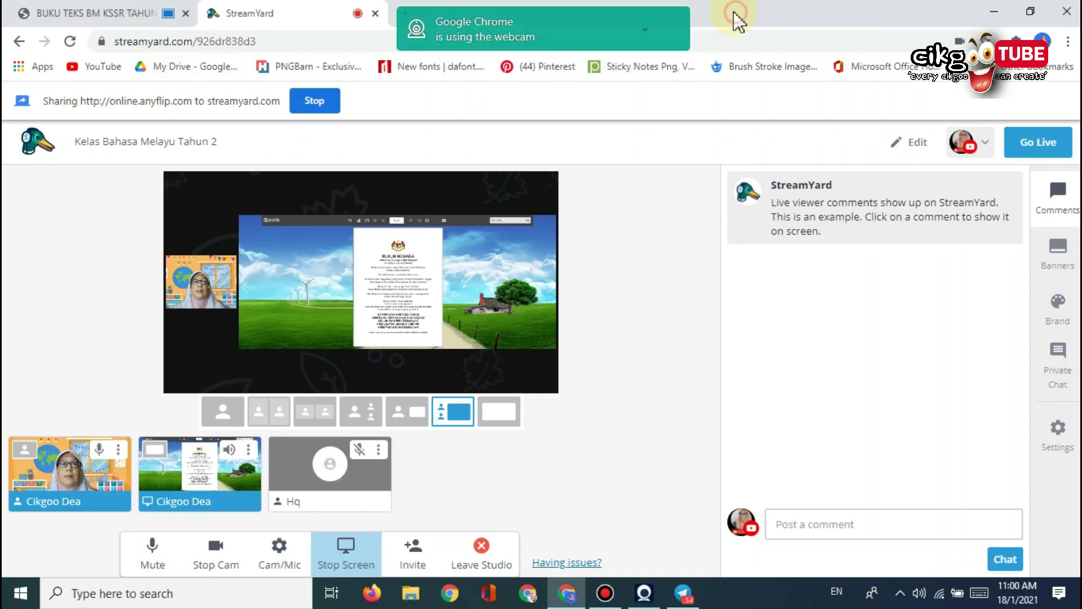
# Reduce the Chrome window, detach the textbook tab into its own window, and place the StreamYard window beside it.
pyautogui.moveTo(733, 11); pyautogui.dragTo(713, 39)
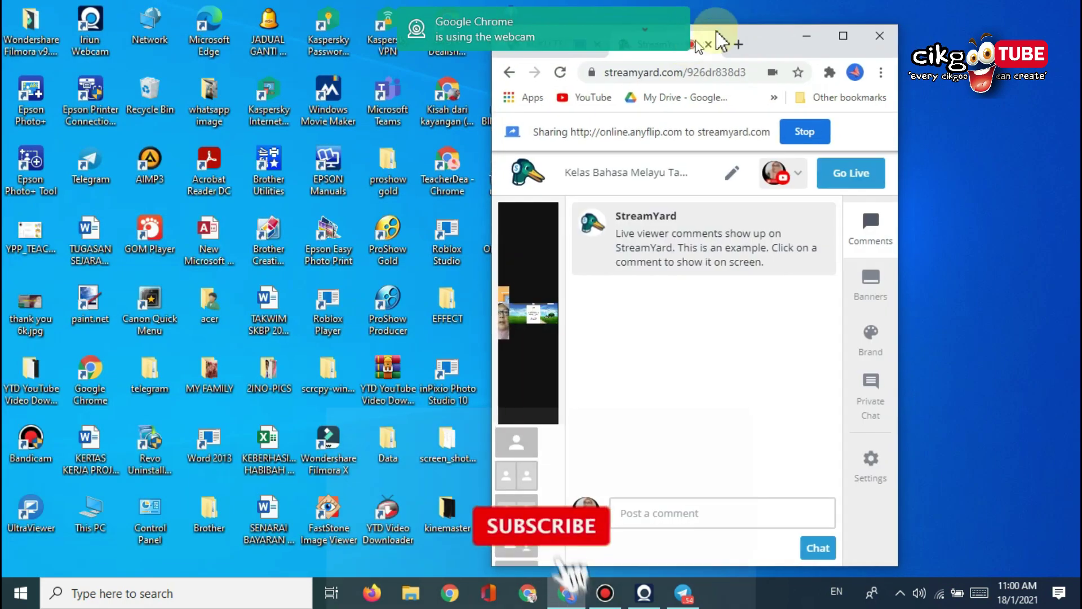
pyautogui.moveTo(789, 17); pyautogui.dragTo(895, 3)
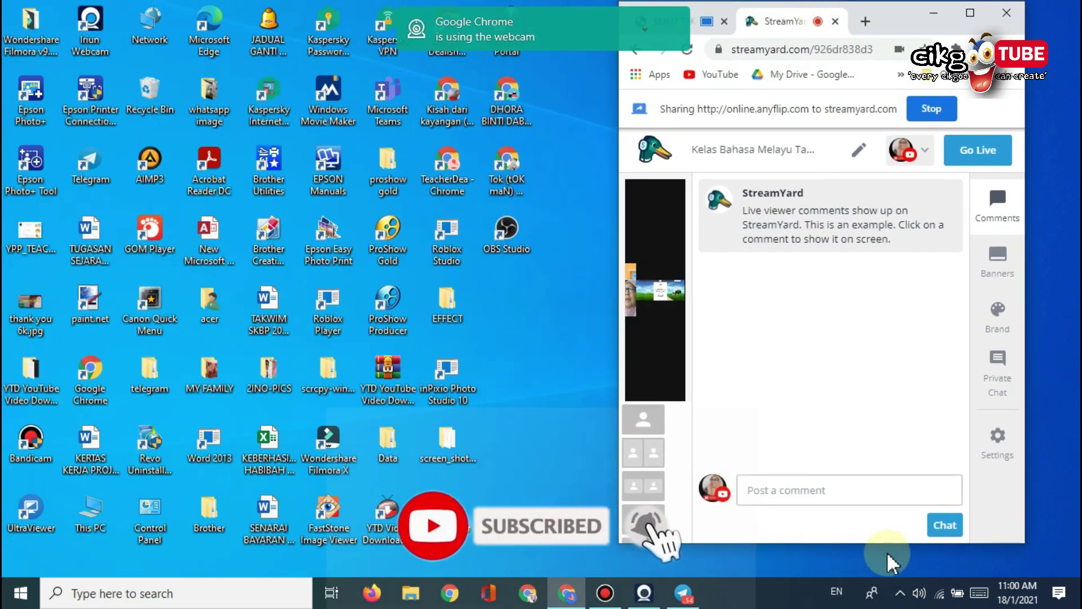
pyautogui.moveTo(896, 17); pyautogui.dragTo(971, 14)
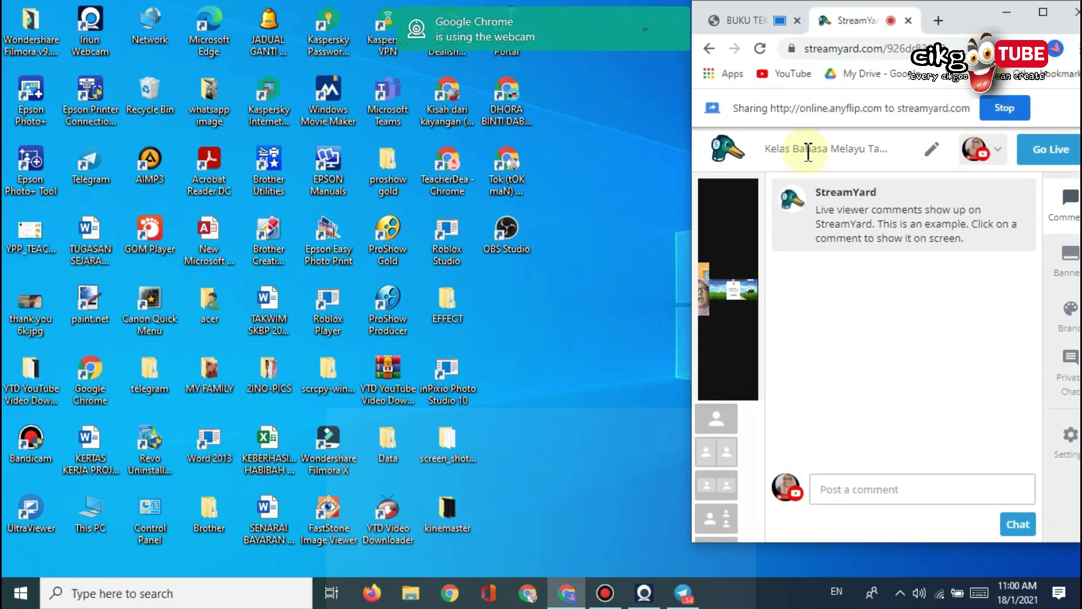
pyautogui.click(746, 25)
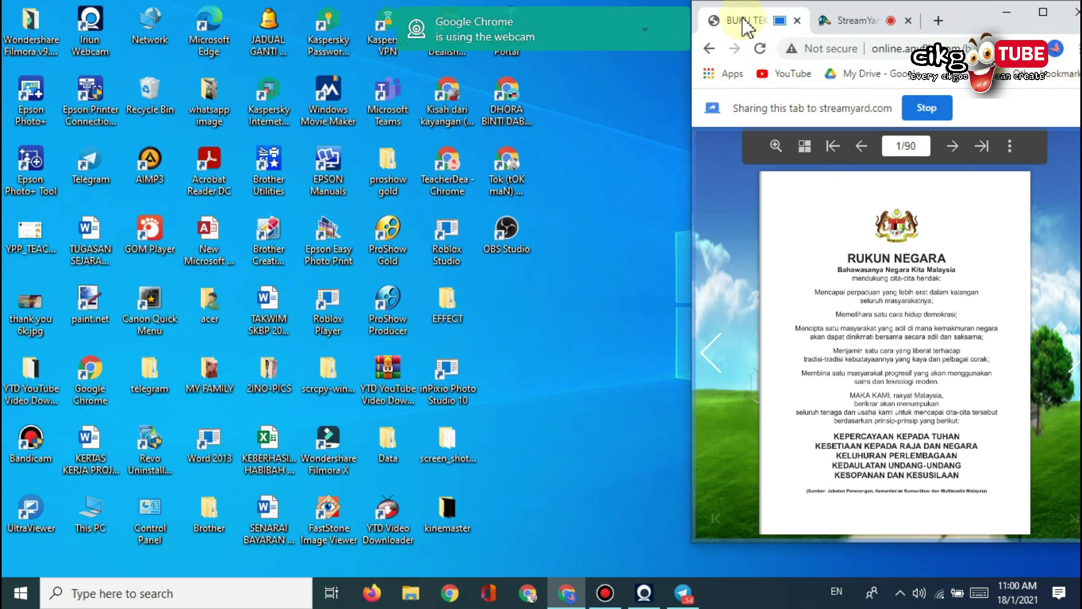
pyautogui.moveTo(746, 25); pyautogui.dragTo(958, 17)
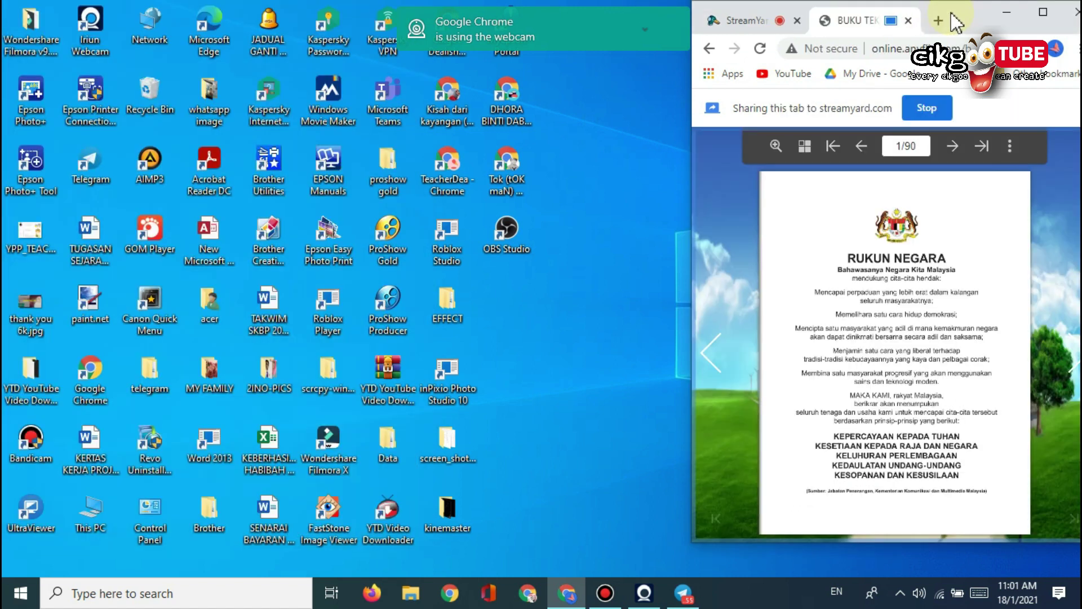
pyautogui.click(848, 21)
pyautogui.moveTo(834, 35); pyautogui.dragTo(598, 57)
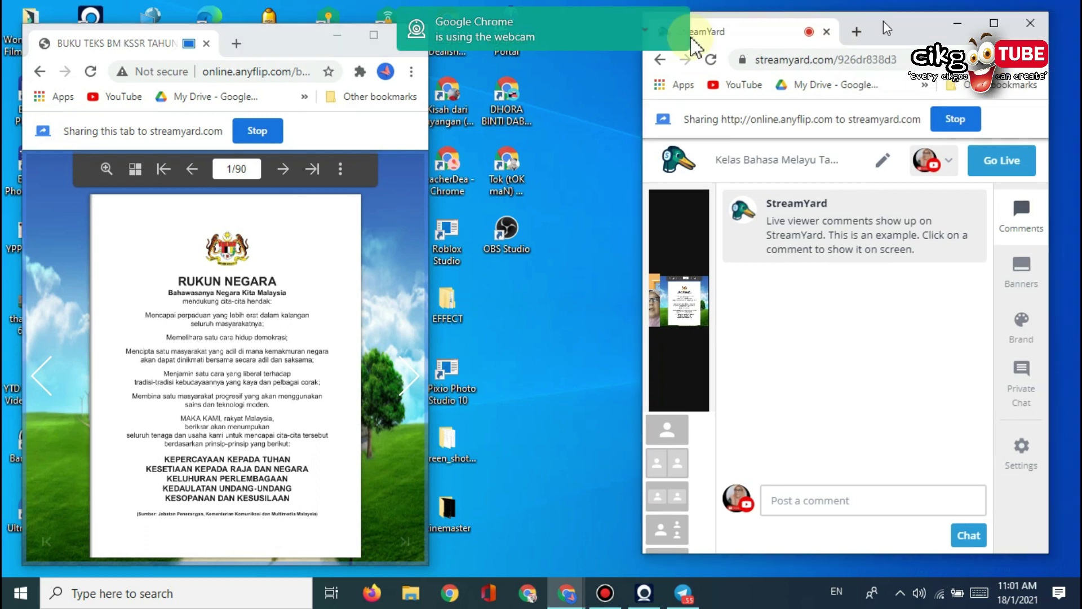
pyautogui.doubleClick(941, 21)
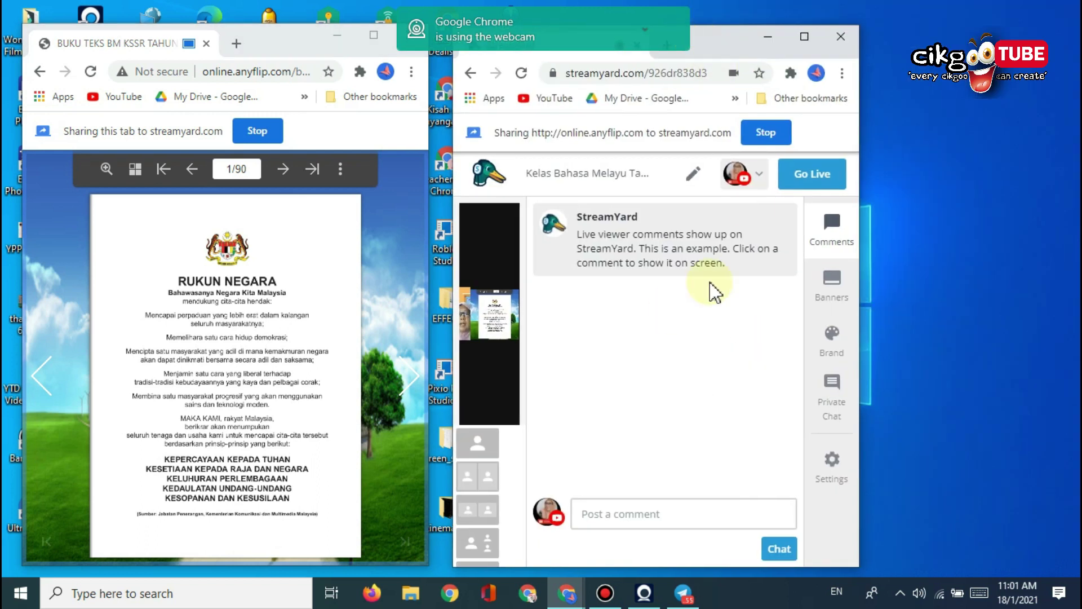
pyautogui.moveTo(733, 39); pyautogui.dragTo(887, 21)
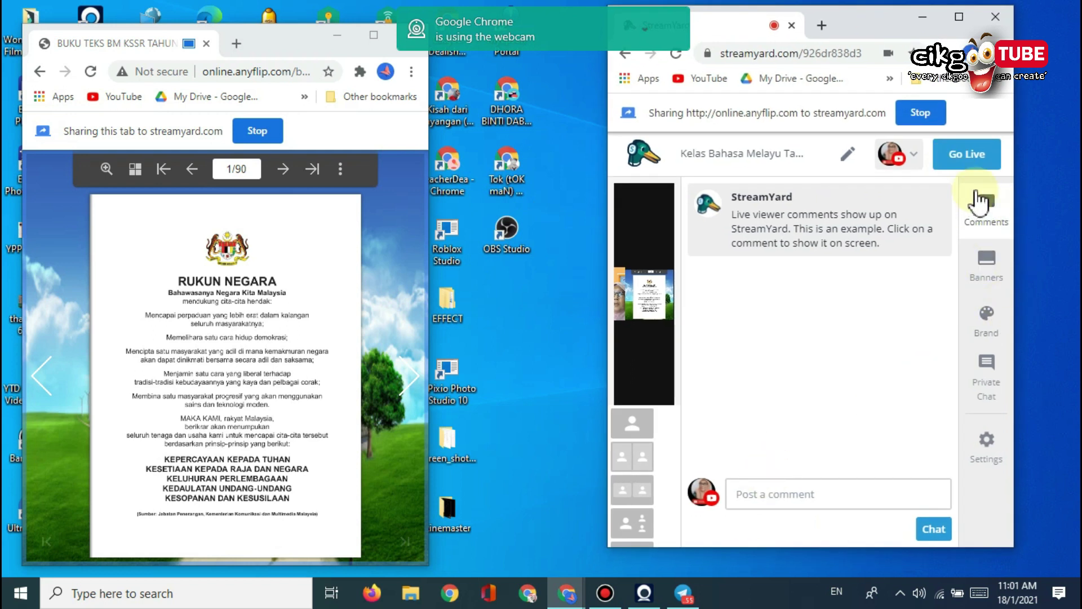
pyautogui.moveTo(887, 23); pyautogui.dragTo(733, 44)
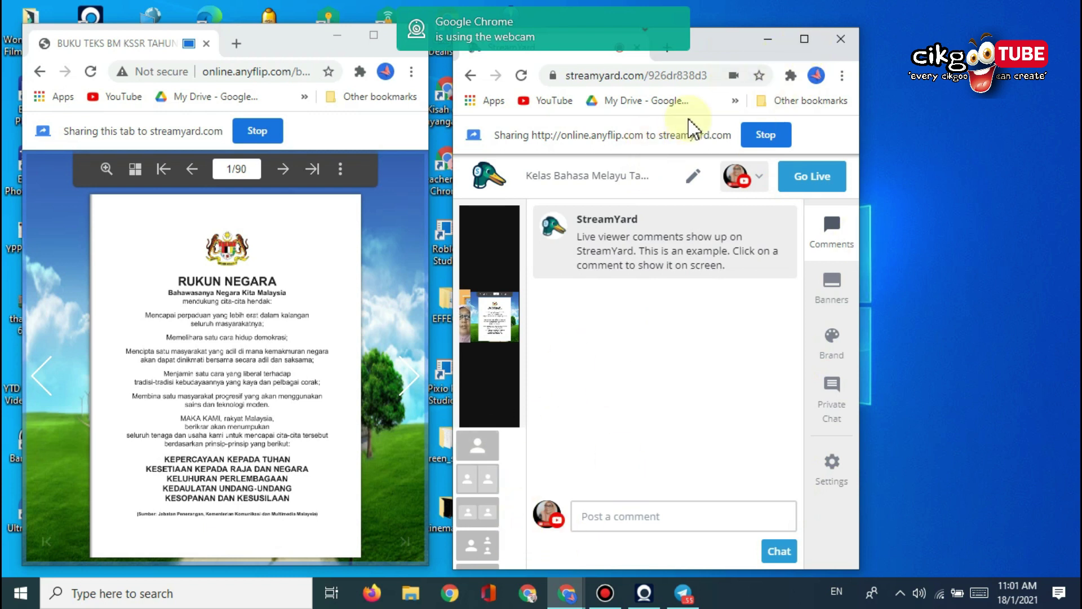
# Maximize the StreamYard window, add the waiting guest to the stream, and remove the guest from it.
pyautogui.click(805, 39)
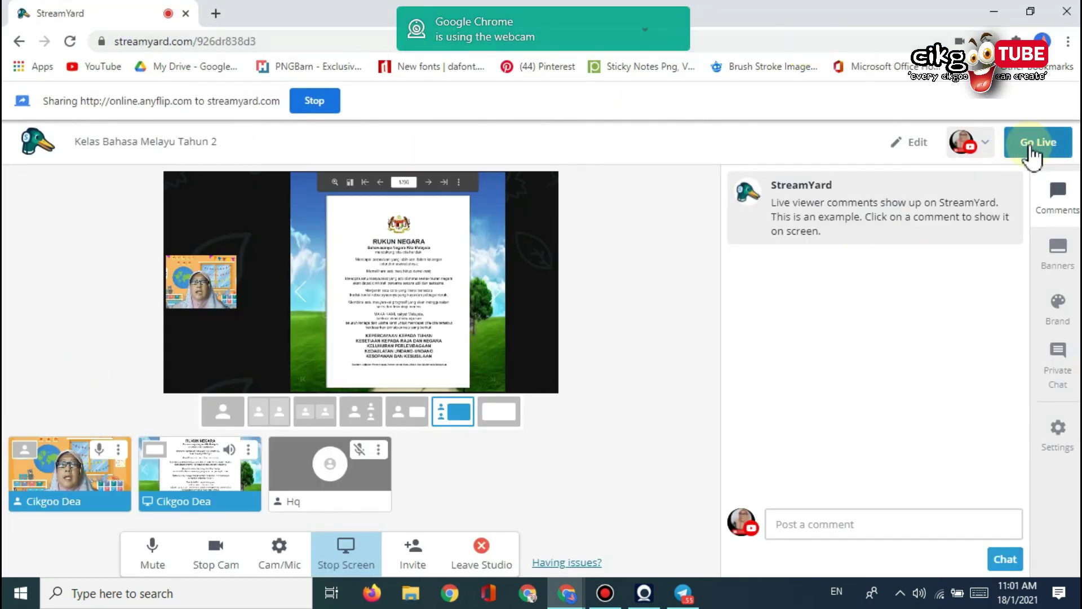
pyautogui.moveTo(325, 484)
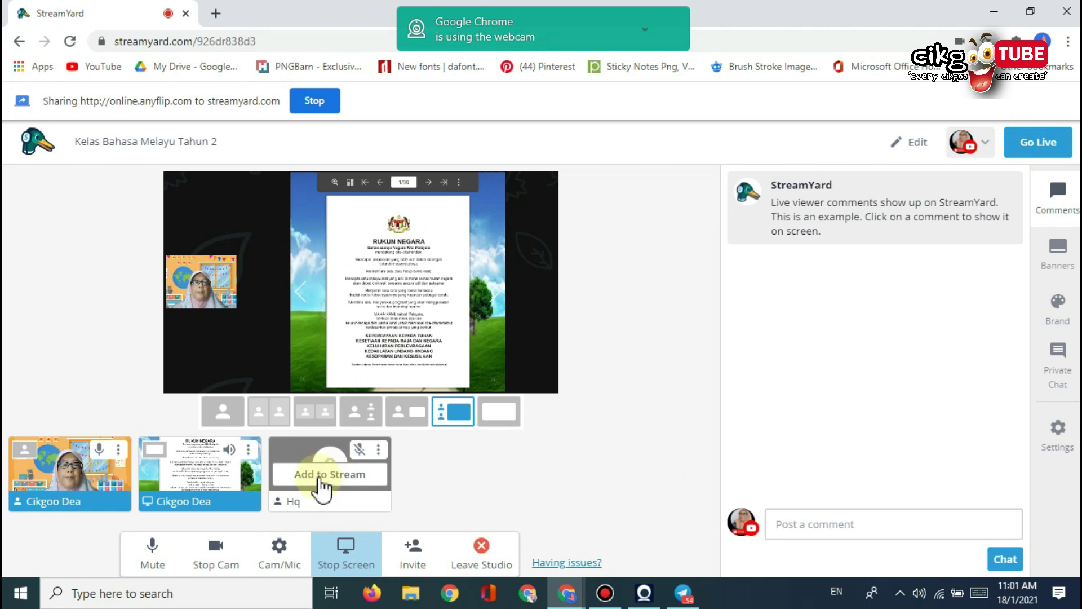
pyautogui.click(327, 474)
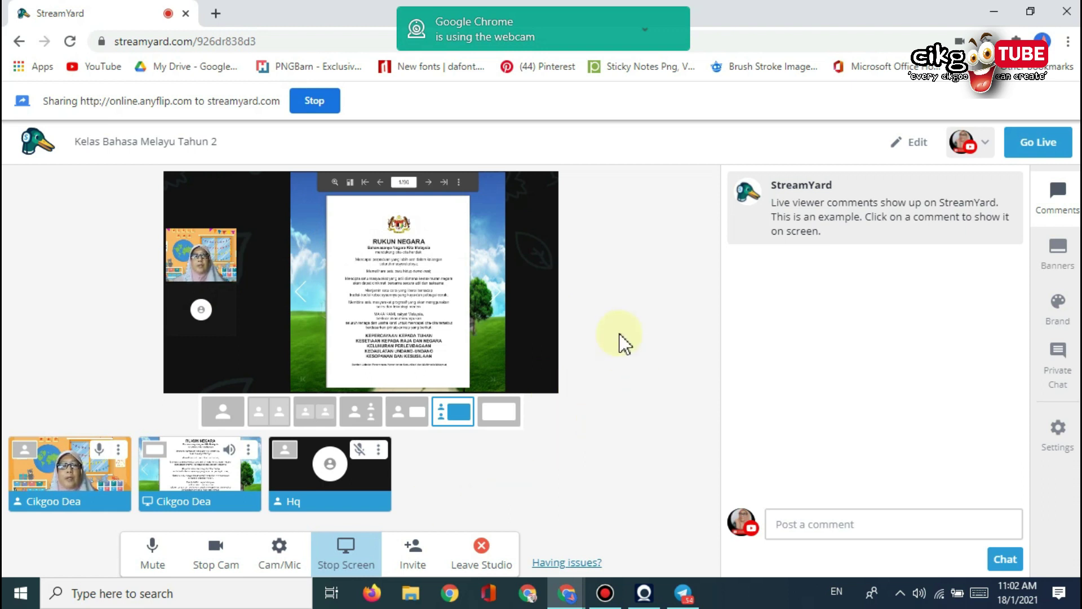
pyautogui.moveTo(358, 485)
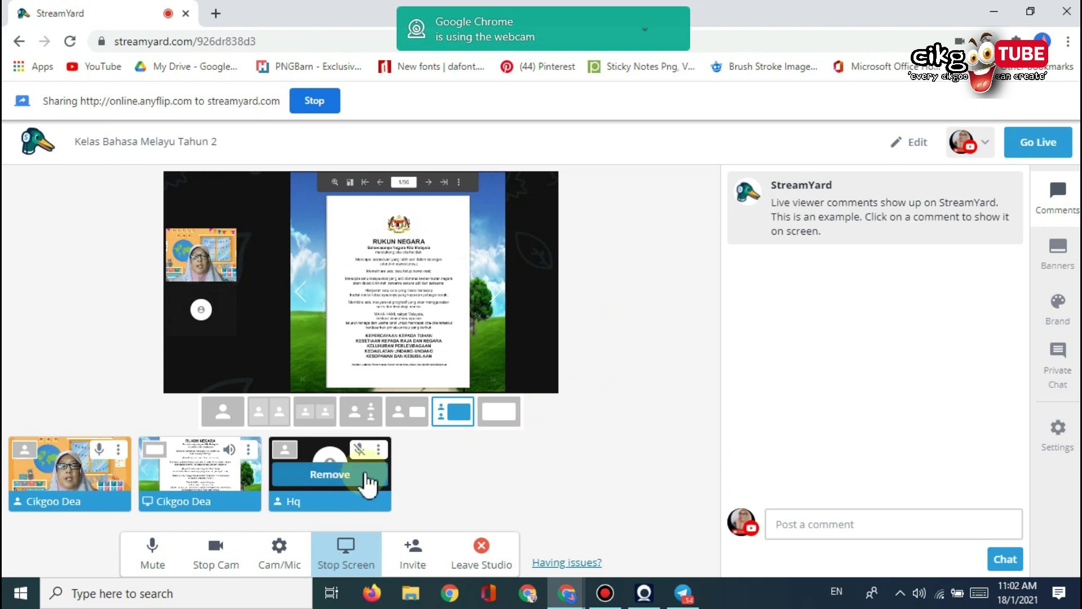
pyautogui.click(326, 475)
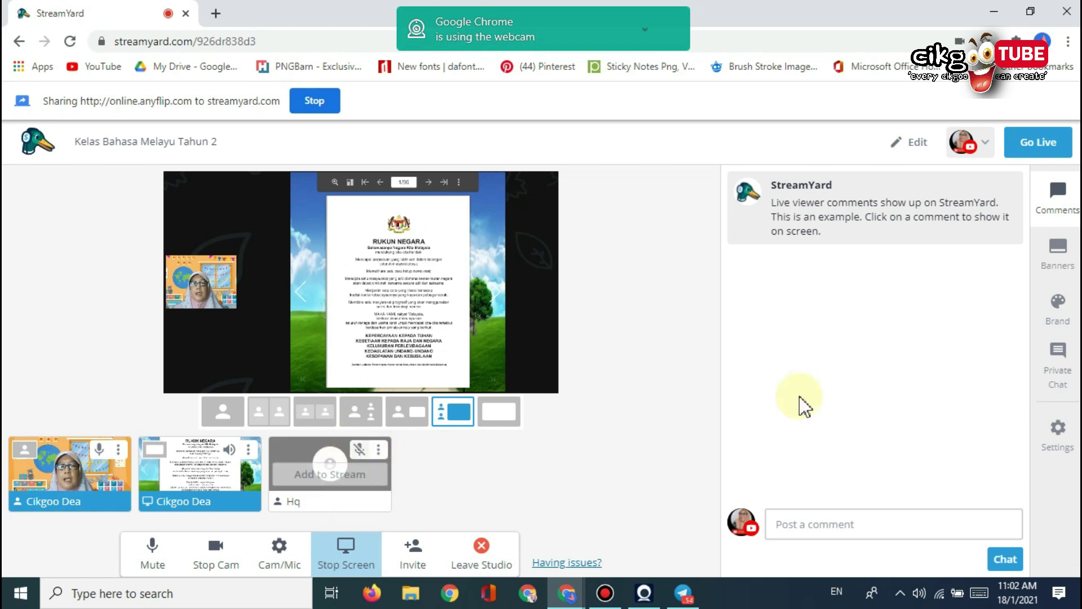
# View the waiting guest's options for editing the name, kicking or banning, and close them without choosing any.
pyautogui.moveTo(390, 474)
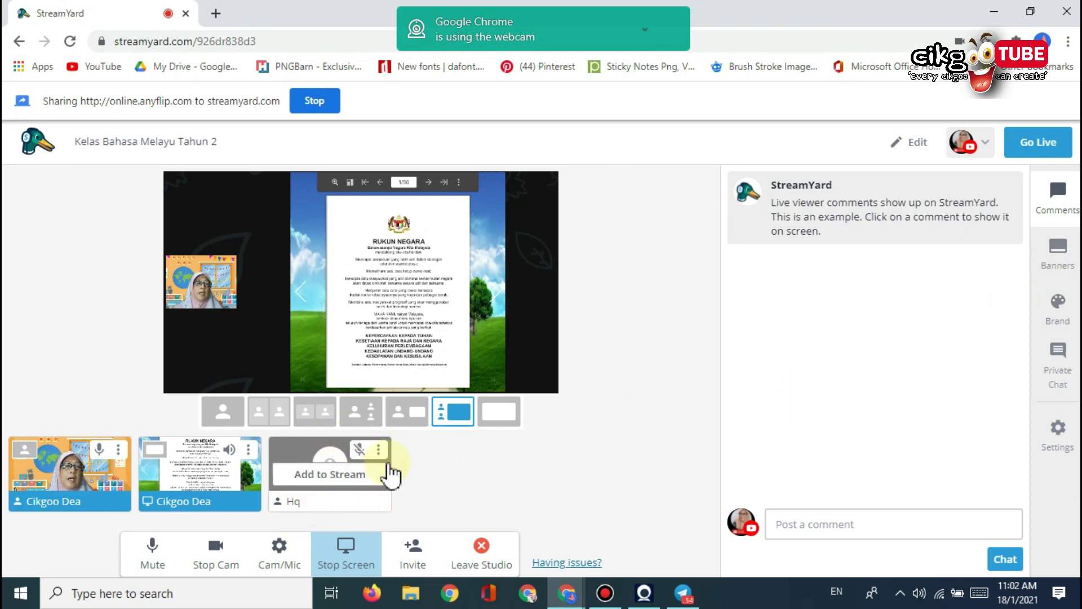
pyautogui.click(380, 451)
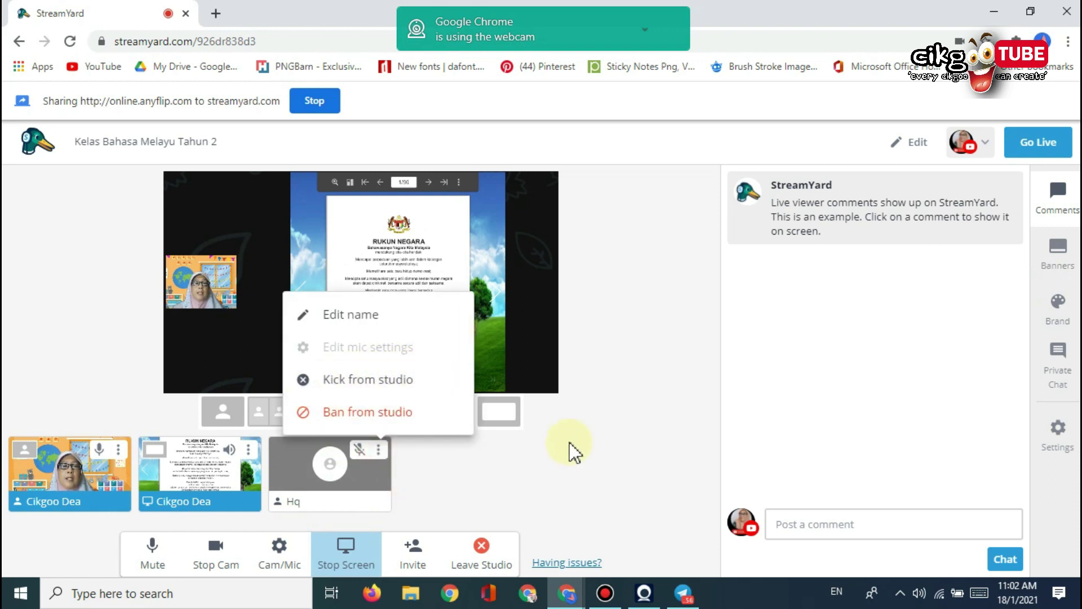
pyautogui.click(628, 403)
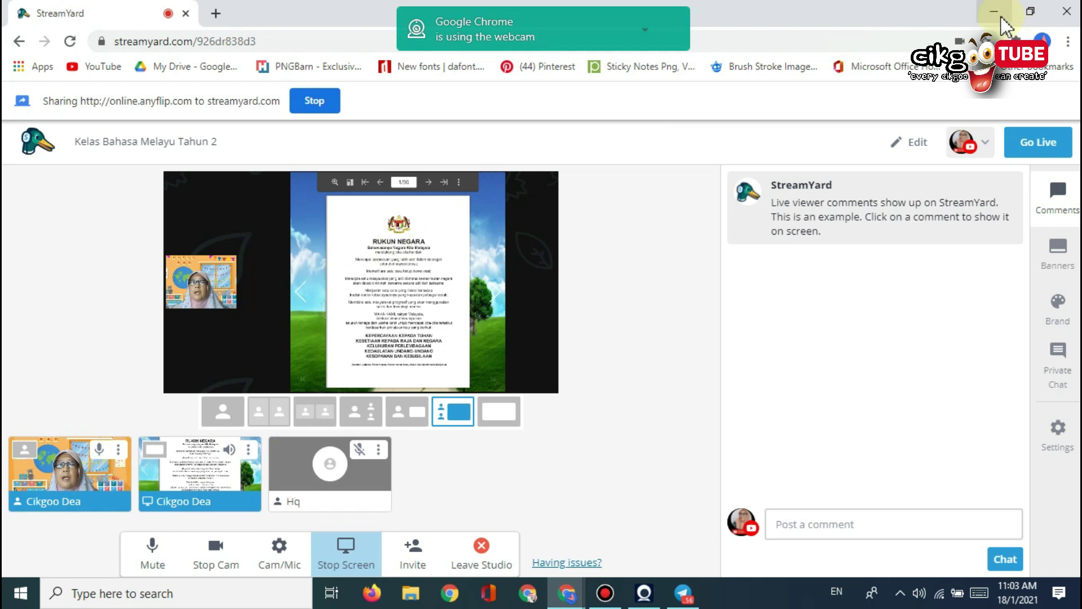
# Restore the StreamYard window to its smaller size, widen it to show the full studio, and align it beside the textbook window.
pyautogui.click(1031, 12)
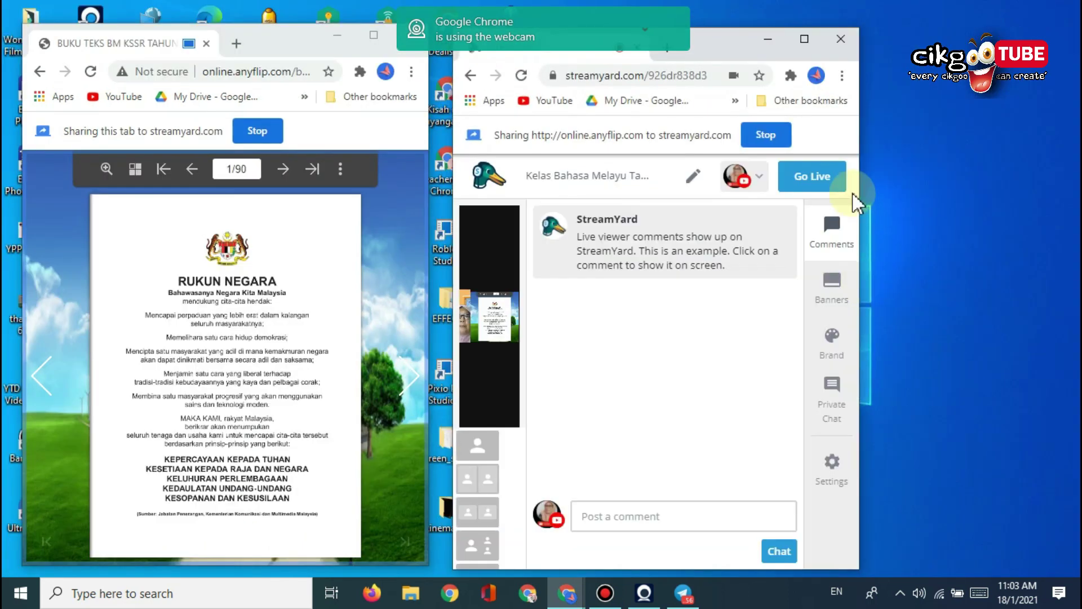
pyautogui.moveTo(863, 195); pyautogui.dragTo(1081, 215)
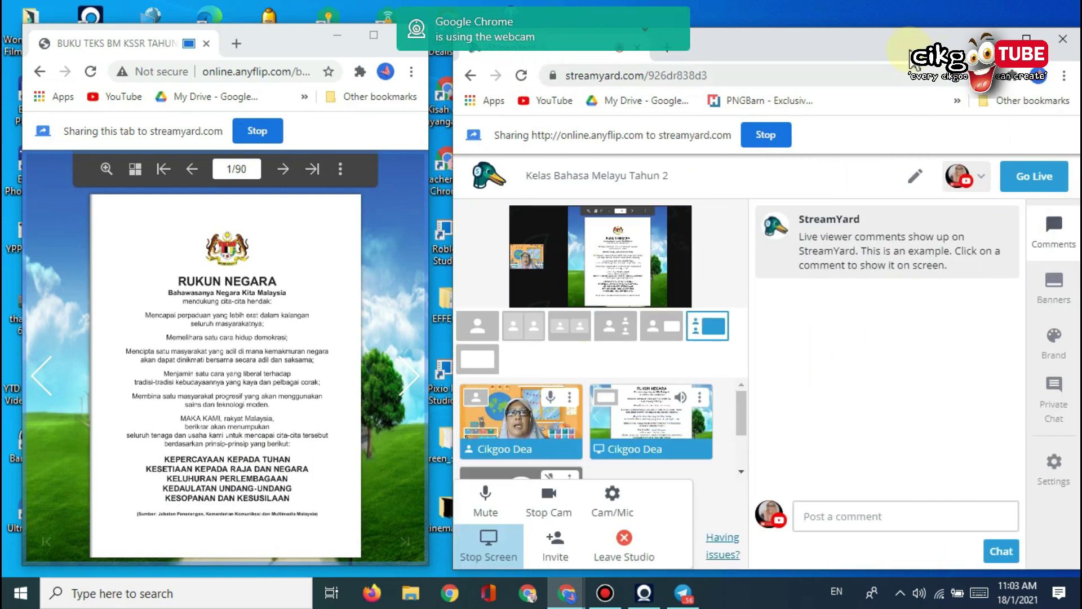
pyautogui.moveTo(865, 47); pyautogui.dragTo(843, 39)
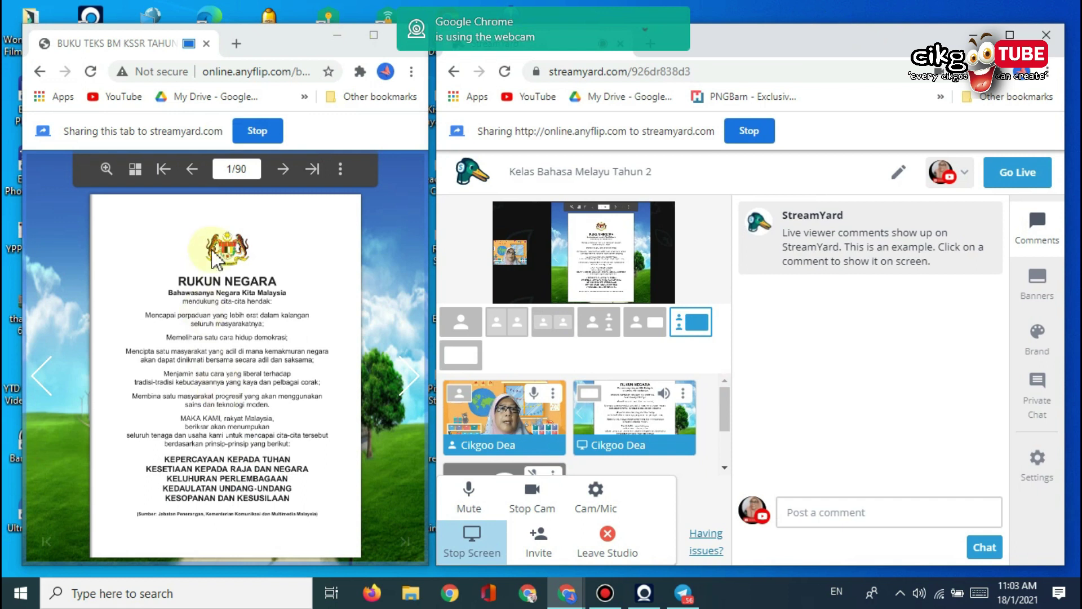
# Zoom in on the shared textbook page and check the enlarged page in the StreamYard preview.
pyautogui.click(105, 169)
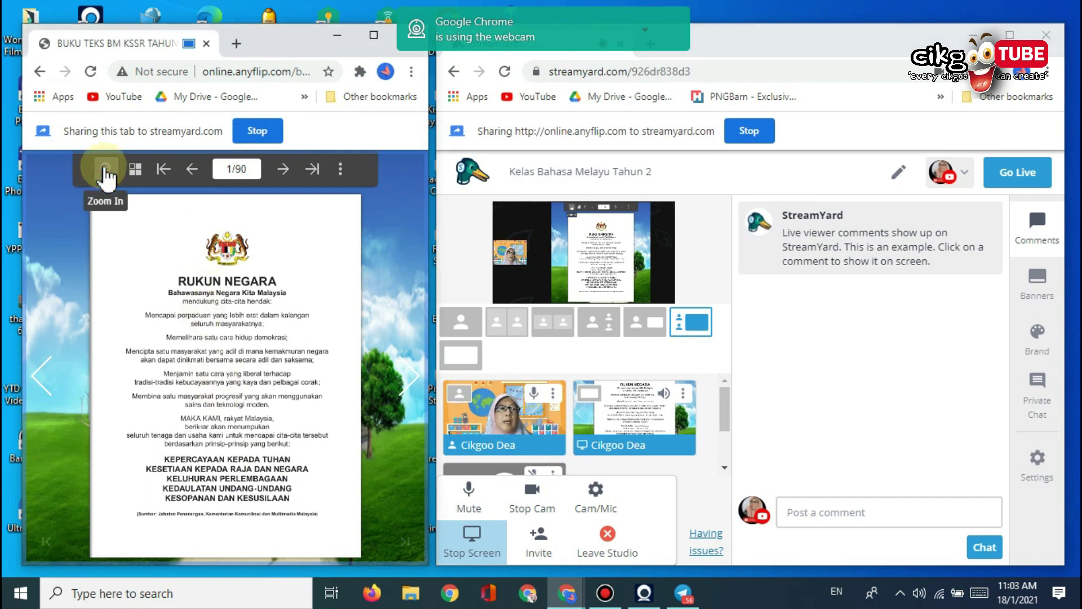
pyautogui.click(105, 169)
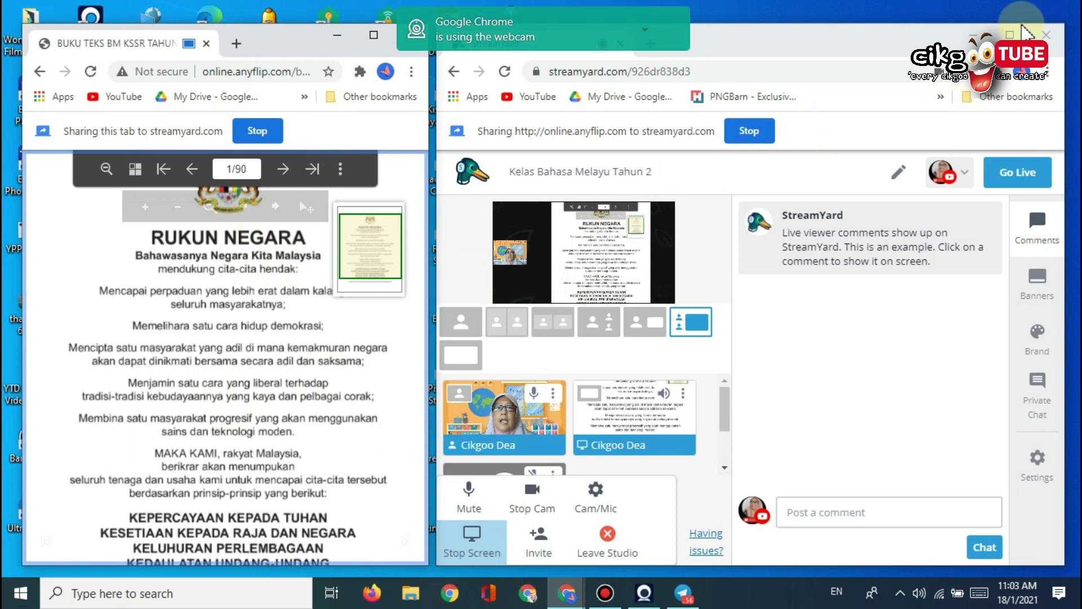
pyautogui.click(1009, 35)
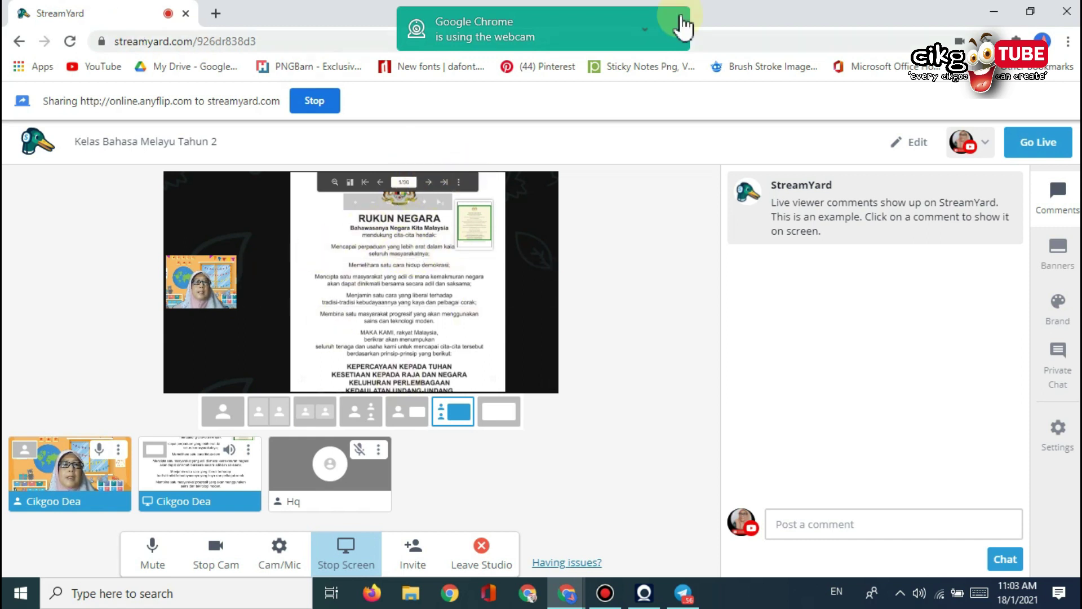
pyautogui.click(1031, 11)
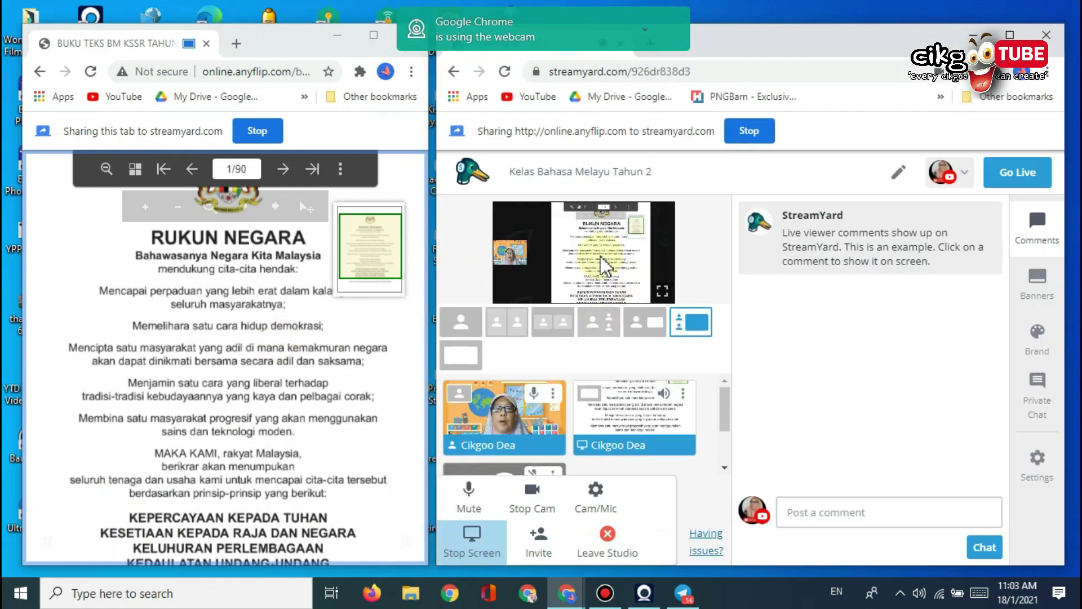
pyautogui.moveTo(649, 411)
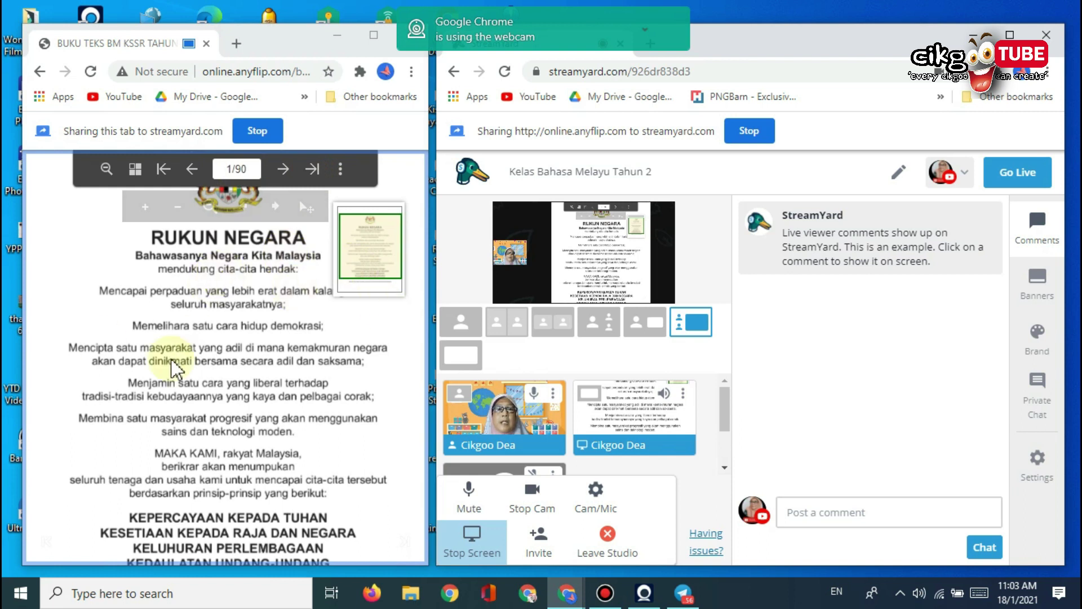
pyautogui.click(81, 225)
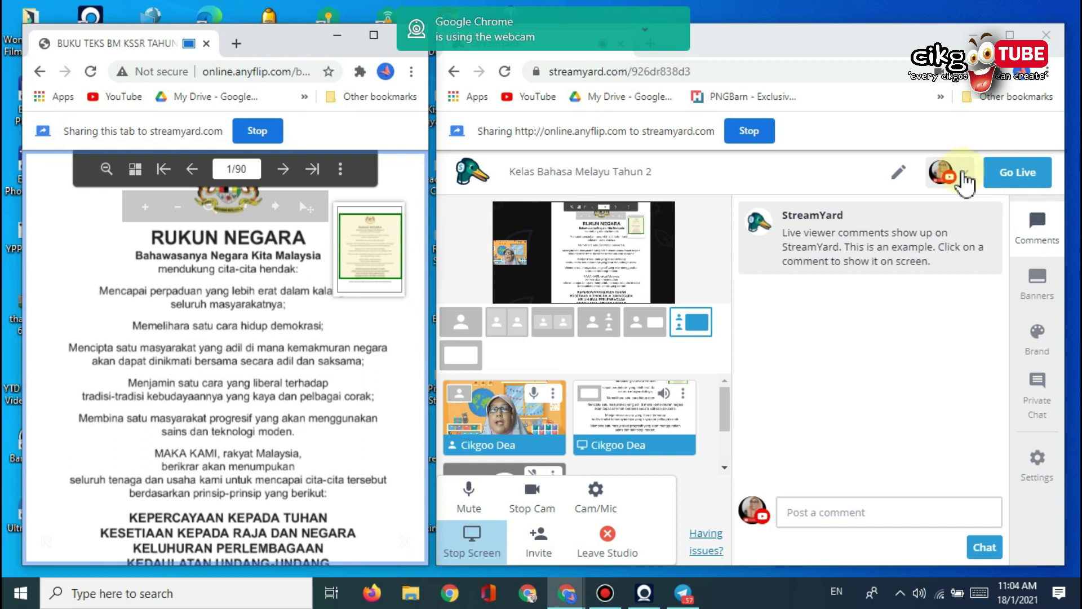
# Check the YouTube destination's status for Kelas Bahasa Melayu Tahun 2 and start the live broadcast.
pyautogui.click(965, 176)
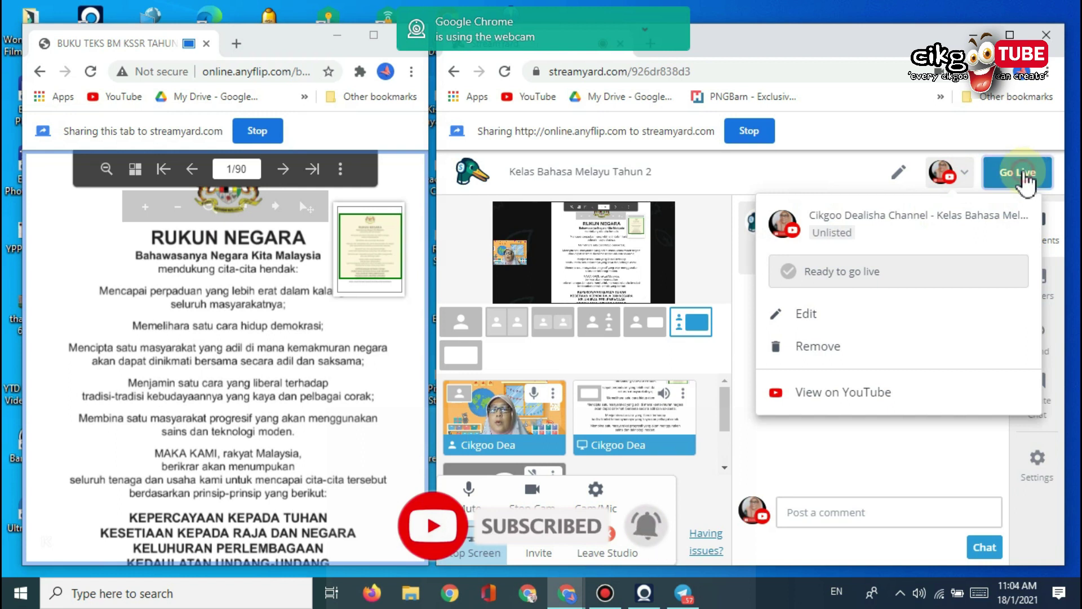
pyautogui.click(1025, 180)
pyautogui.click(995, 260)
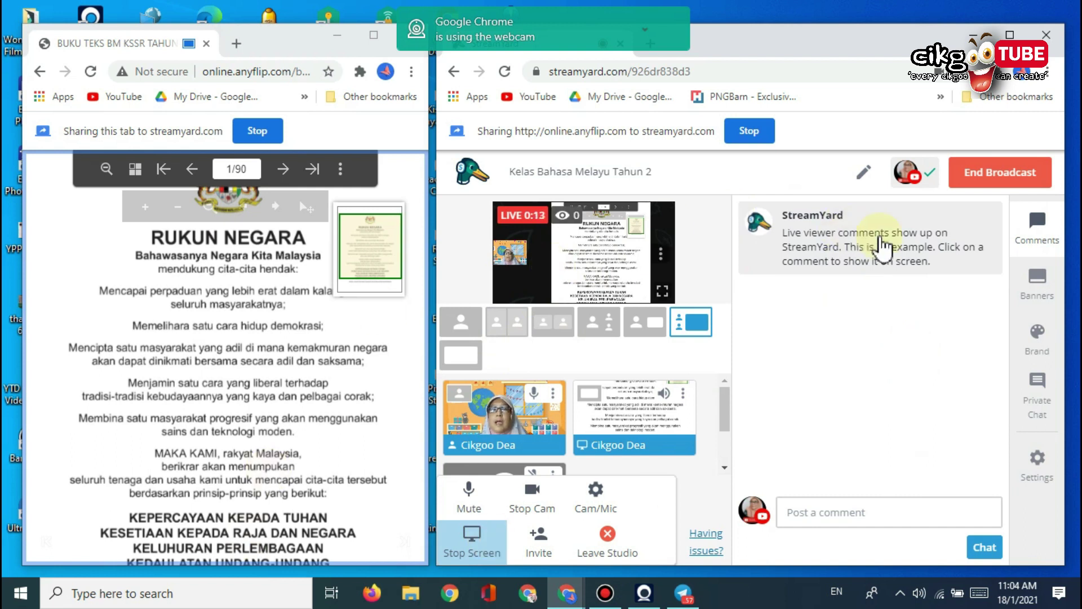
pyautogui.moveTo(967, 215)
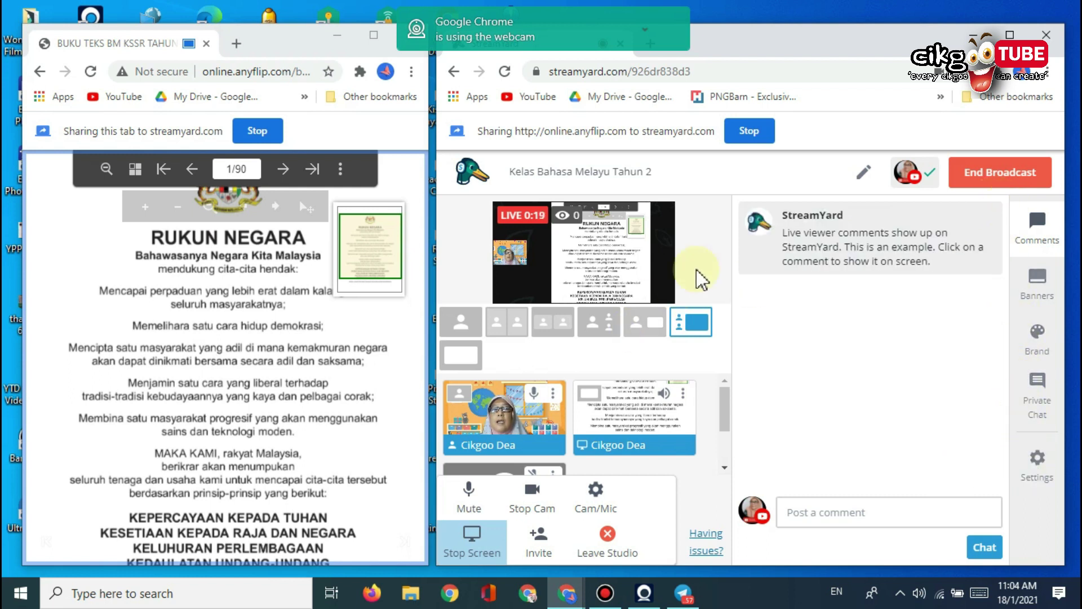
pyautogui.moveTo(953, 265)
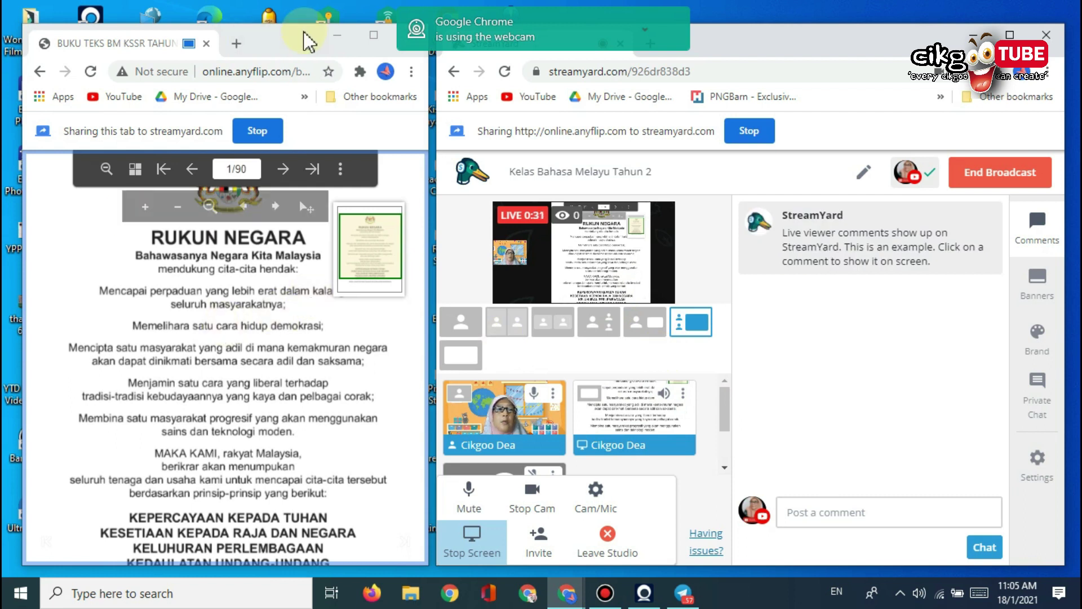
# Shift the textbook window and the StreamYard window slightly upward on the desktop.
pyautogui.moveTo(300, 35); pyautogui.dragTo(300, 29)
pyautogui.click(727, 29)
pyautogui.moveTo(727, 29); pyautogui.dragTo(714, 13)
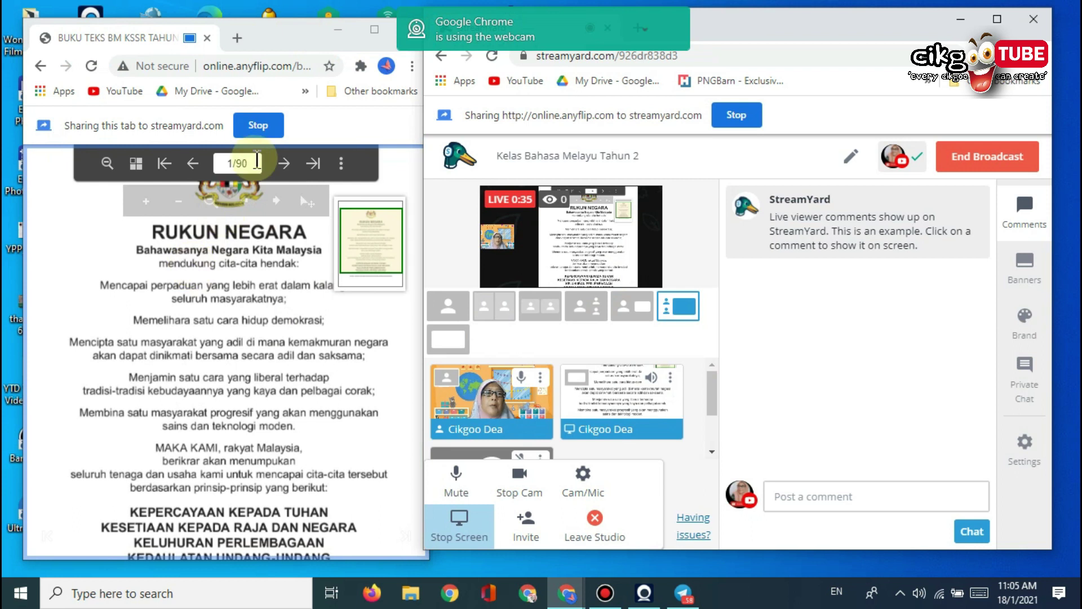
# Page the shared textbook forward to page 9 and position the Unit 1 heading and house picture in view.
pyautogui.click(284, 165)
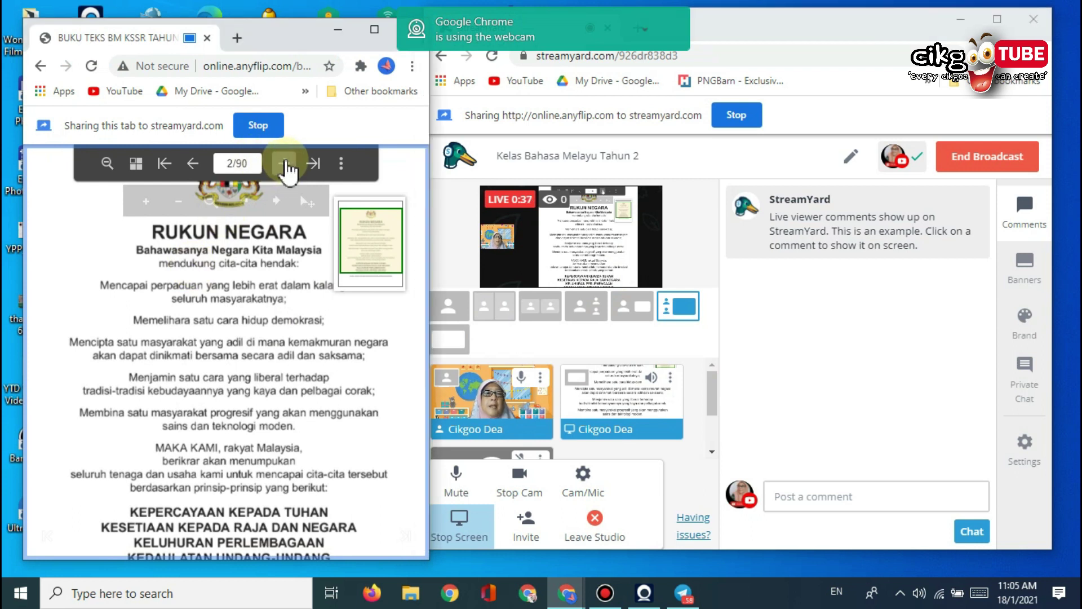
pyautogui.click(285, 165)
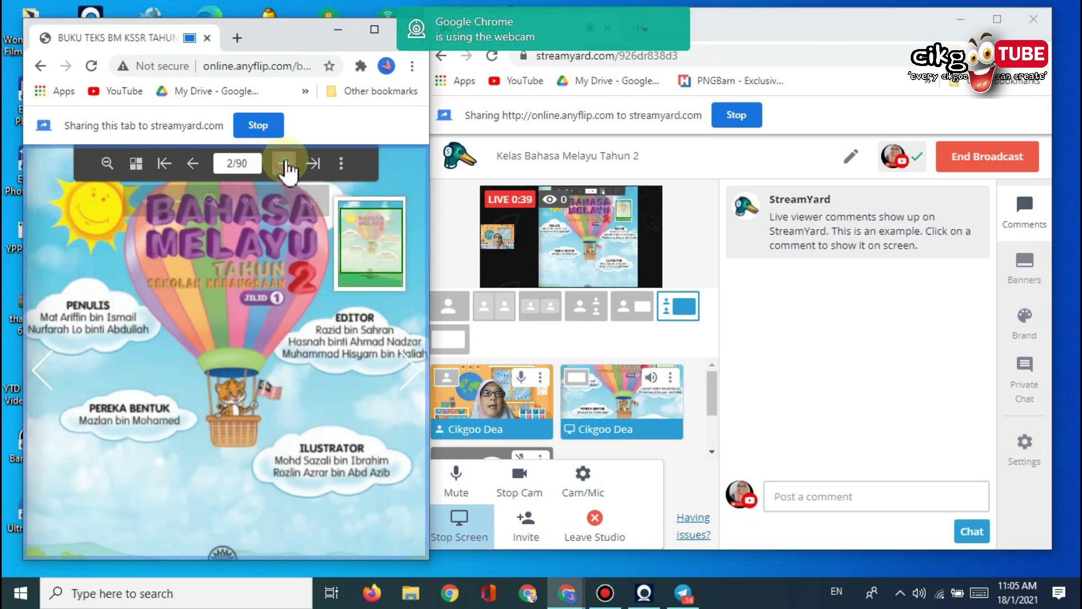
pyautogui.click(284, 164)
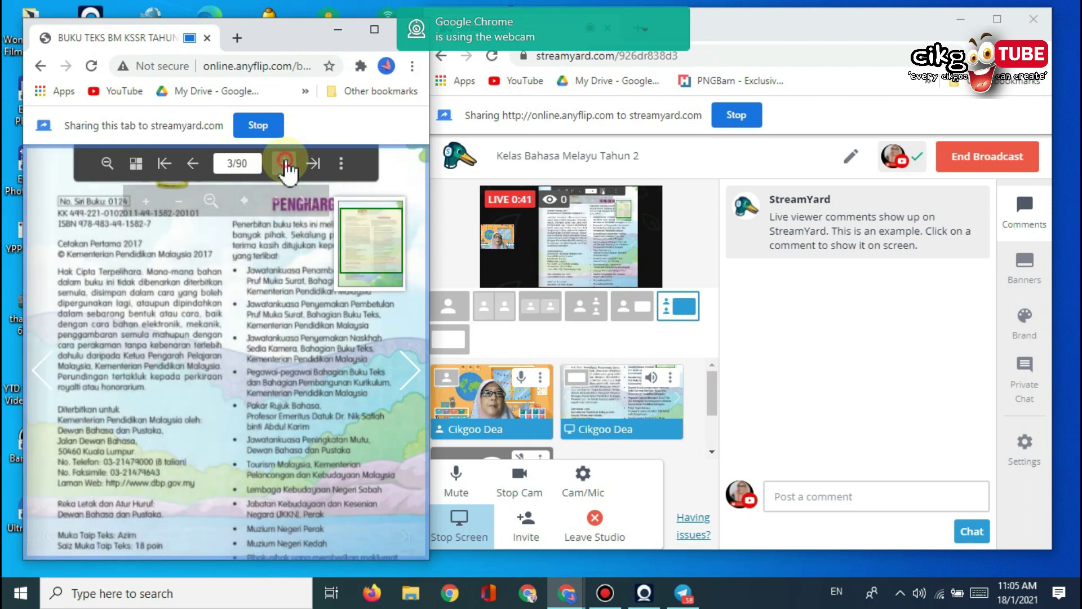
pyautogui.click(284, 165)
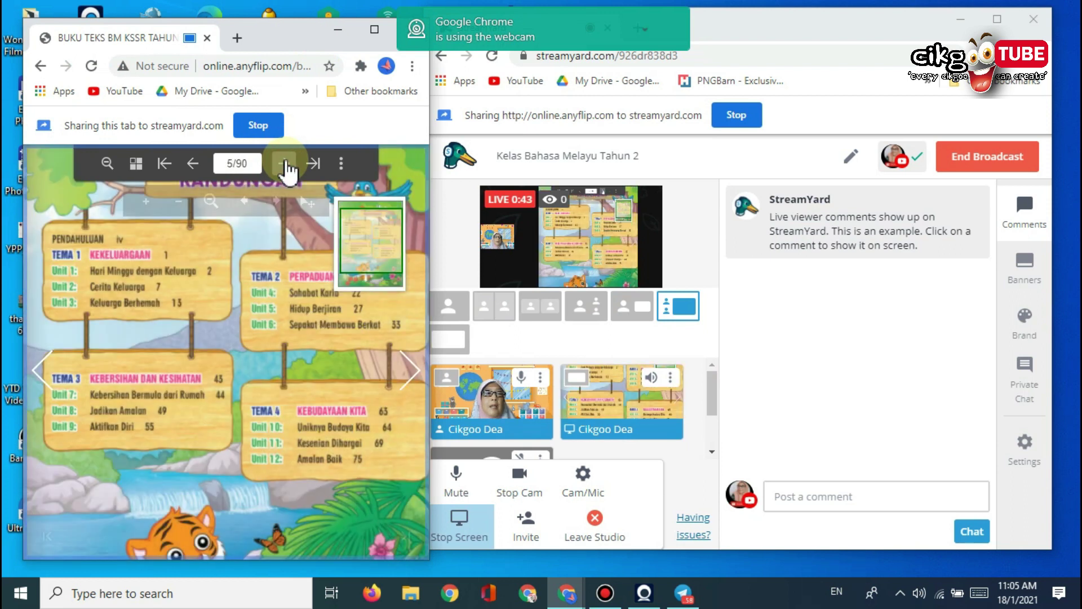
pyautogui.click(284, 164)
pyautogui.click(286, 165)
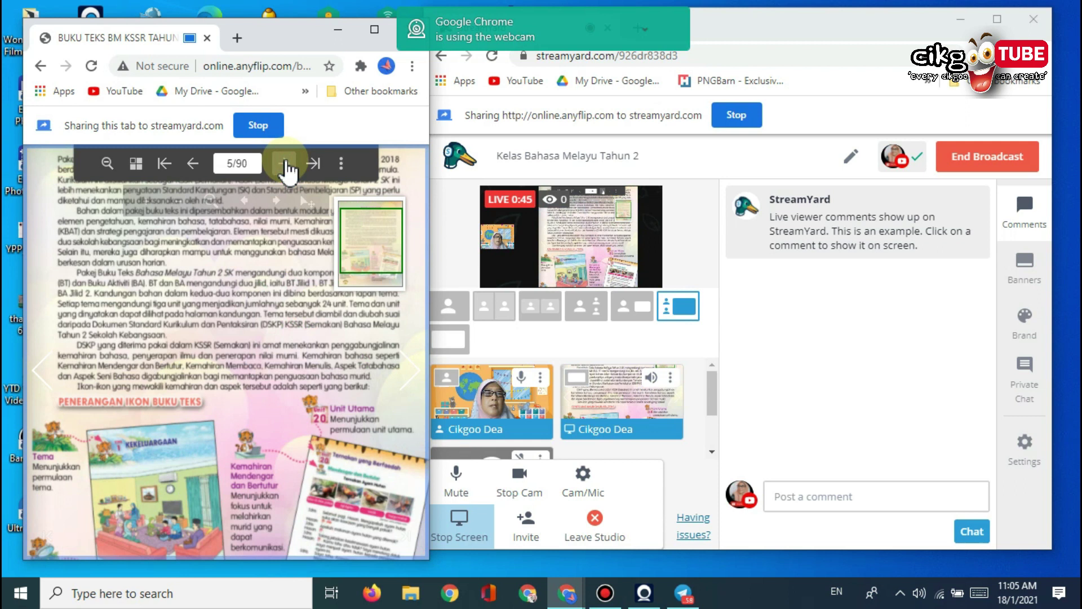
pyautogui.click(285, 164)
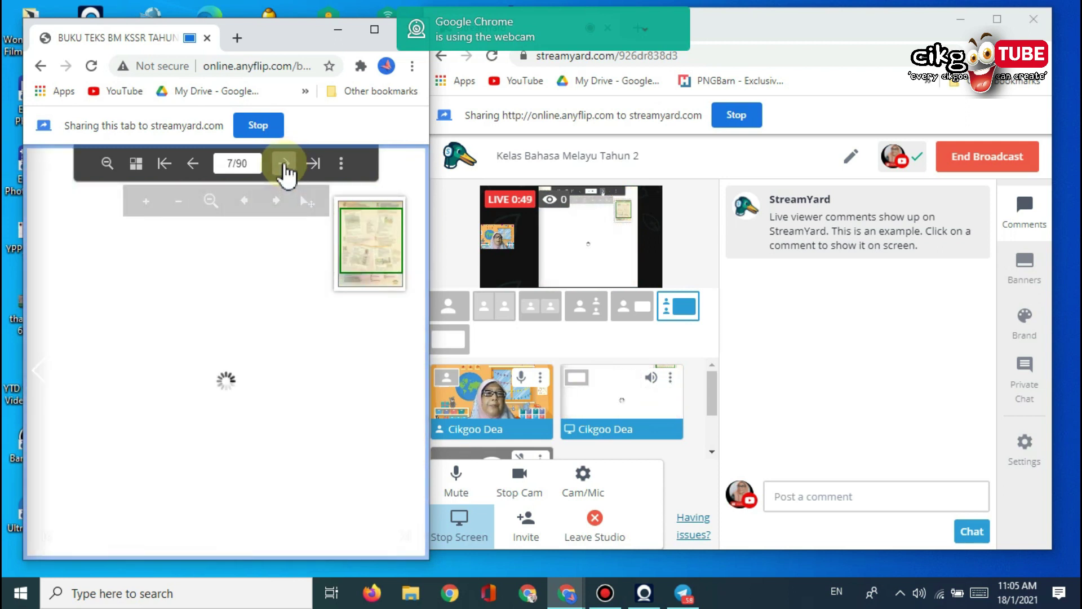
pyautogui.click(284, 164)
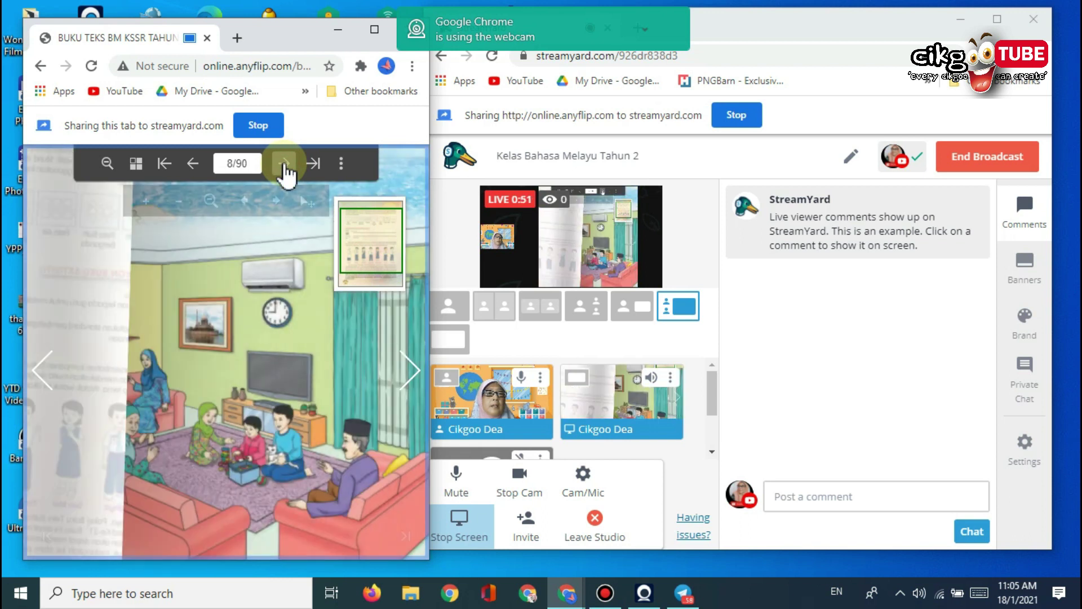
pyautogui.click(285, 164)
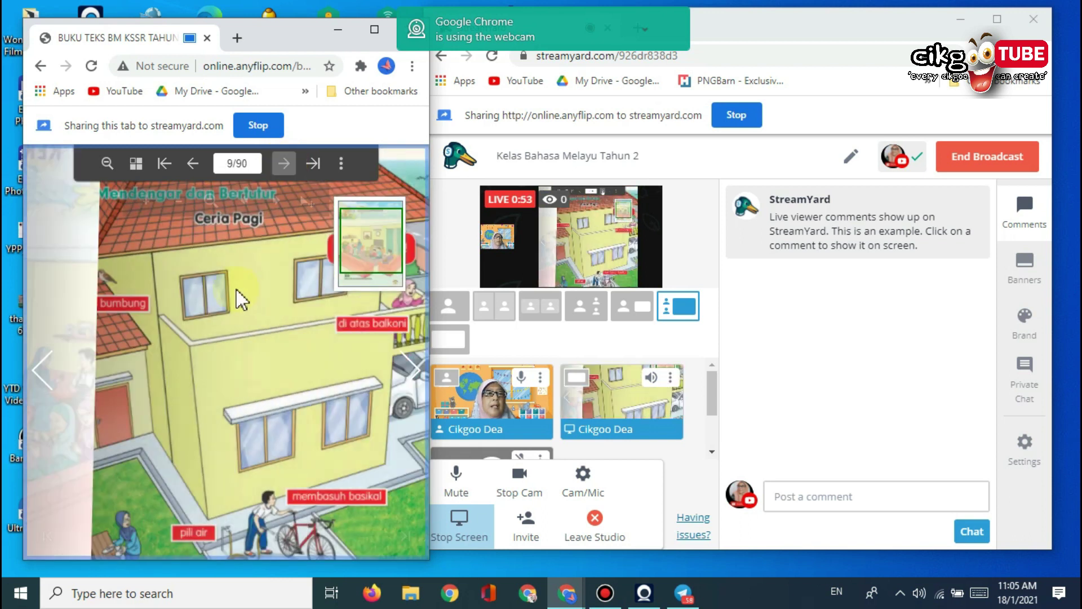
pyautogui.scroll(3, 235, 389)
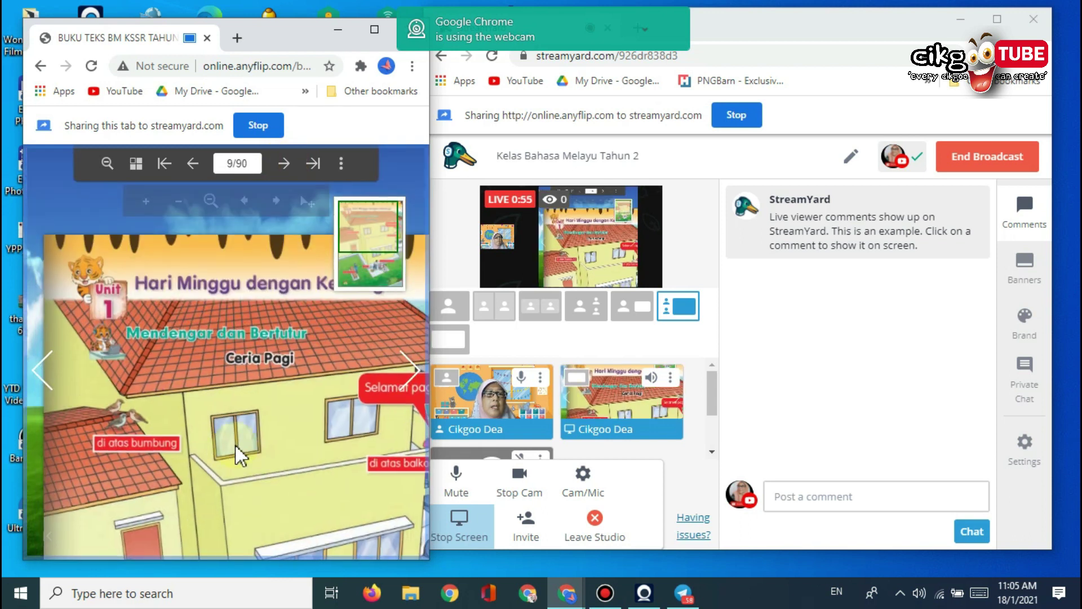
pyautogui.scroll(-3, 199, 385)
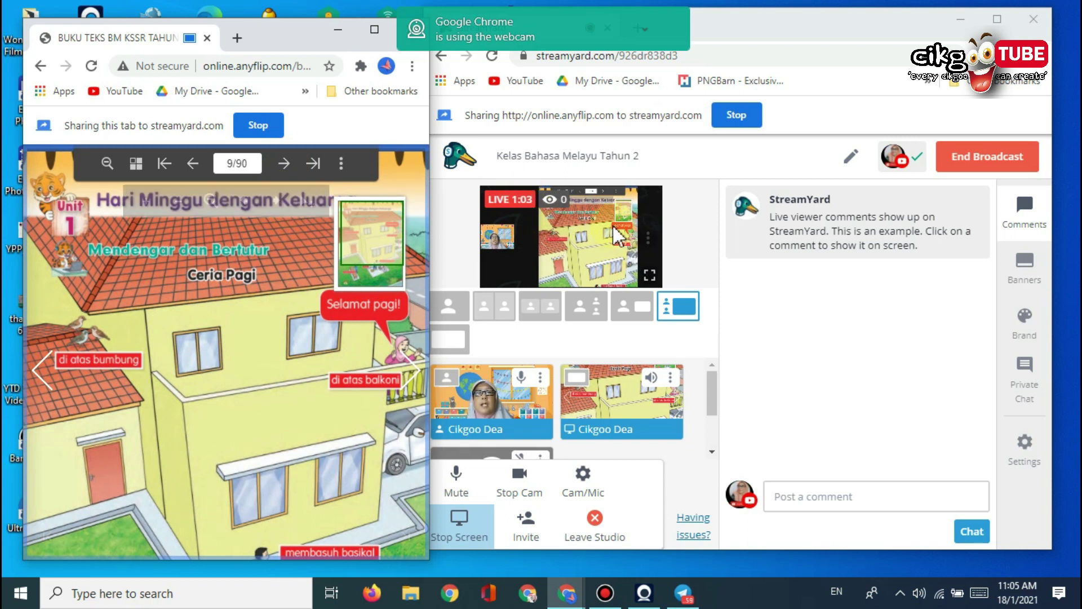
# Move the StreamYard window clear of the textbook window and bring the waiting guest into view in the participant list.
pyautogui.moveTo(838, 22); pyautogui.dragTo(857, 25)
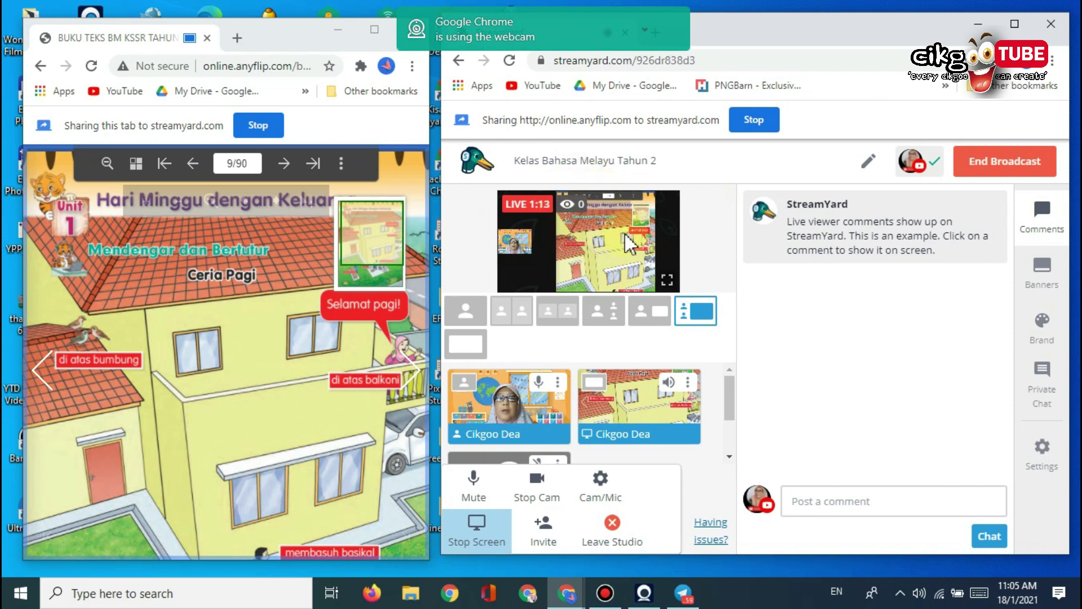
pyautogui.click(506, 243)
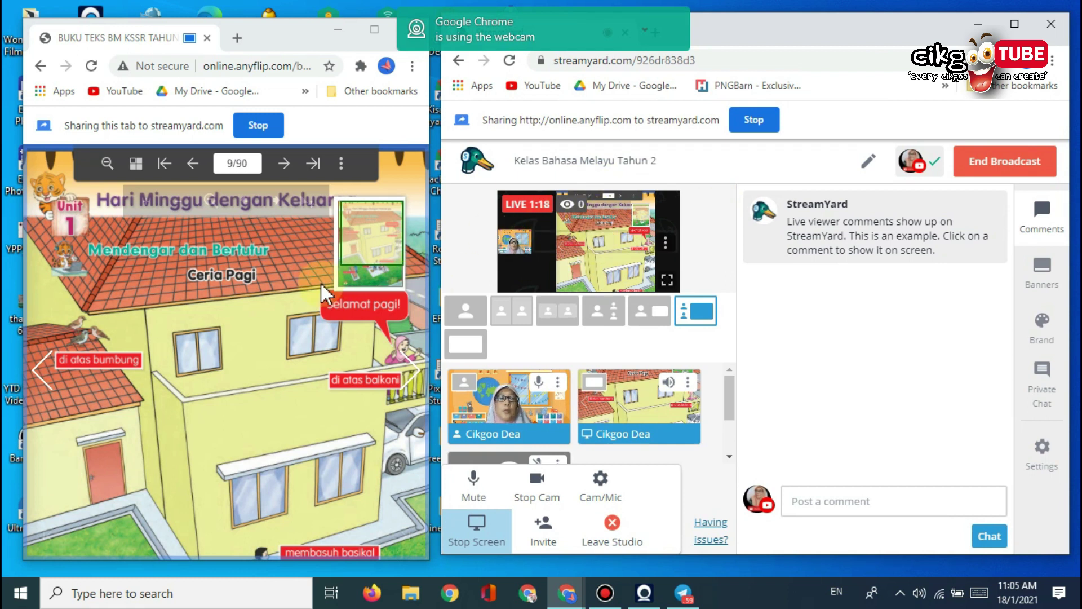
pyautogui.click(763, 364)
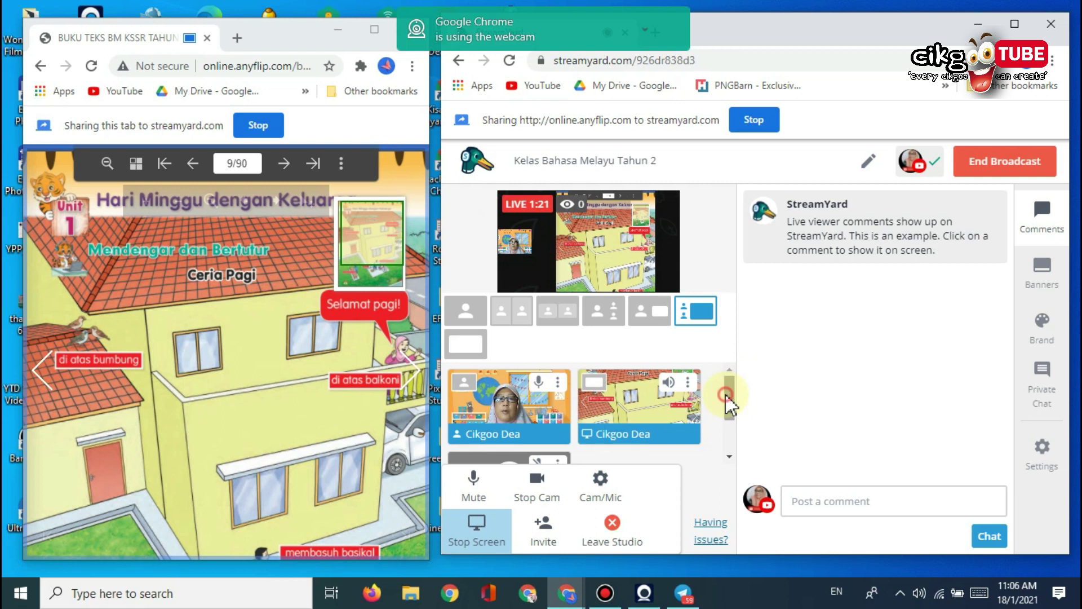
pyautogui.moveTo(727, 397); pyautogui.dragTo(730, 415)
pyautogui.moveTo(496, 440)
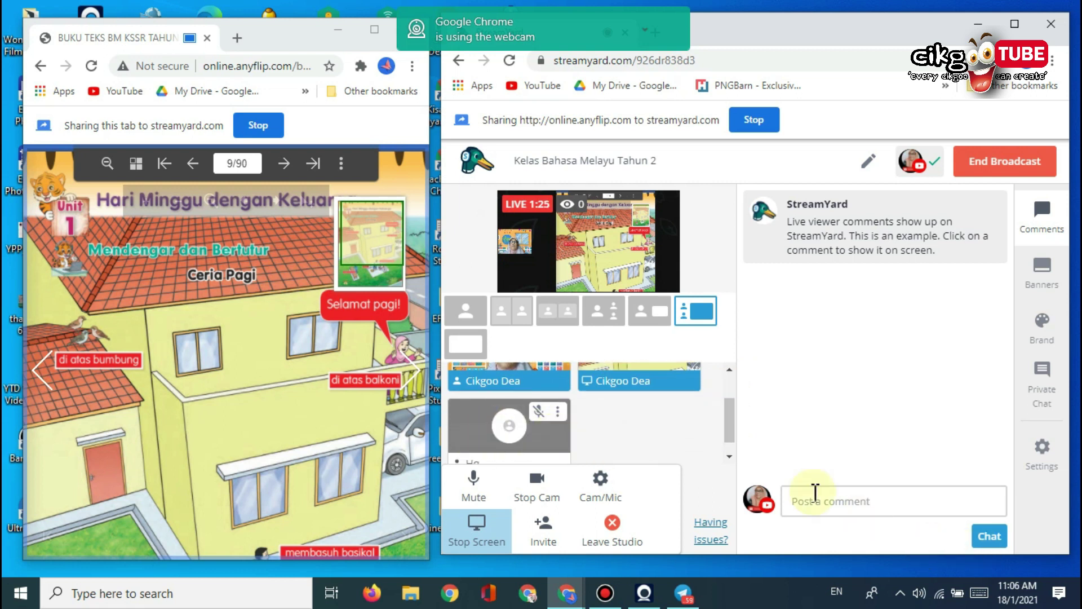
pyautogui.click(808, 494)
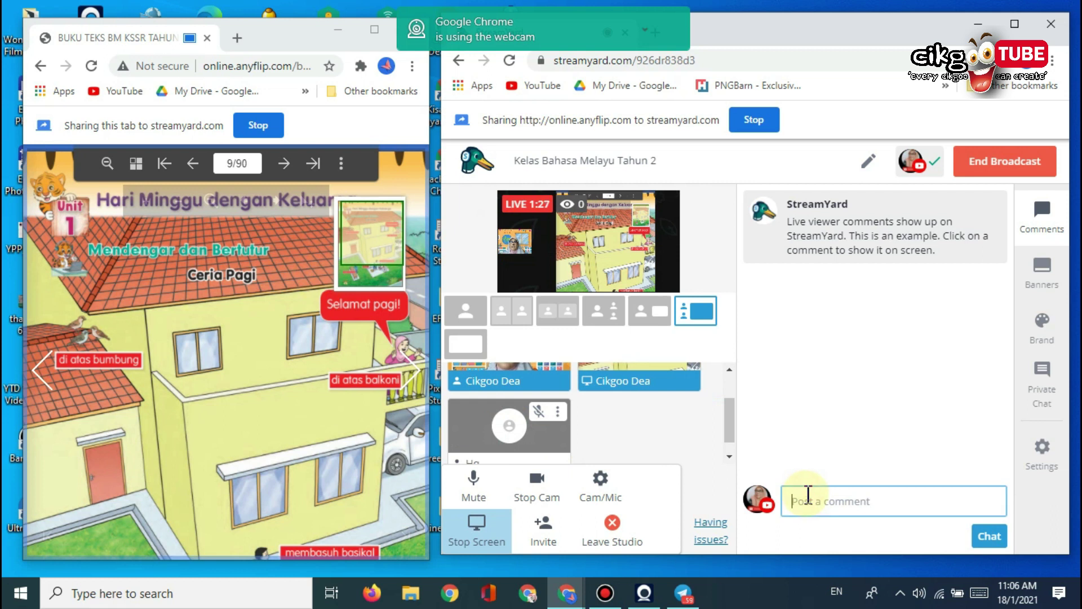
pyautogui.rightClick(807, 499)
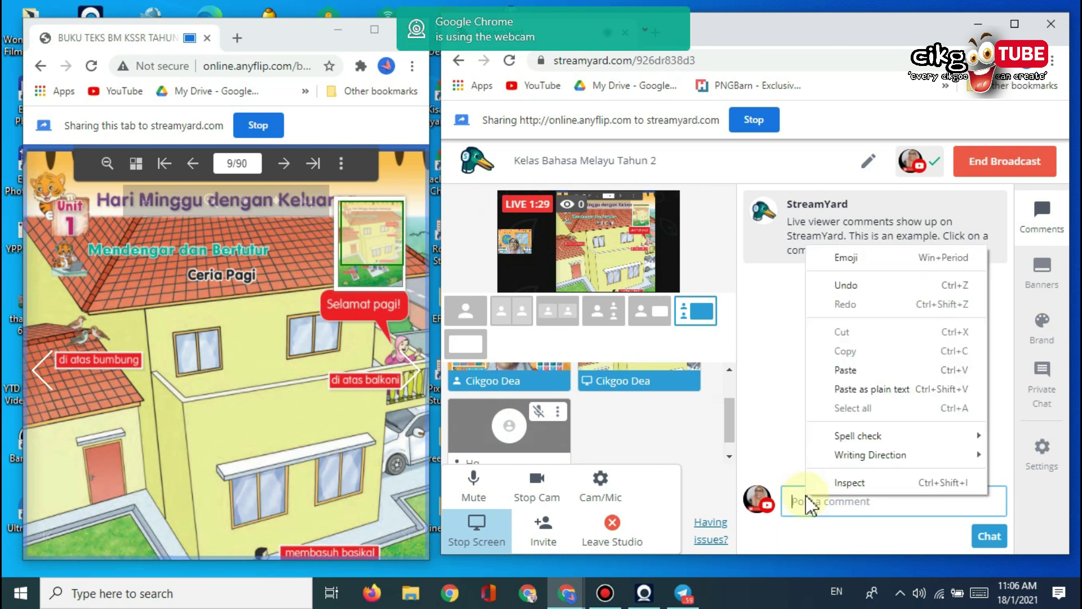
pyautogui.click(865, 369)
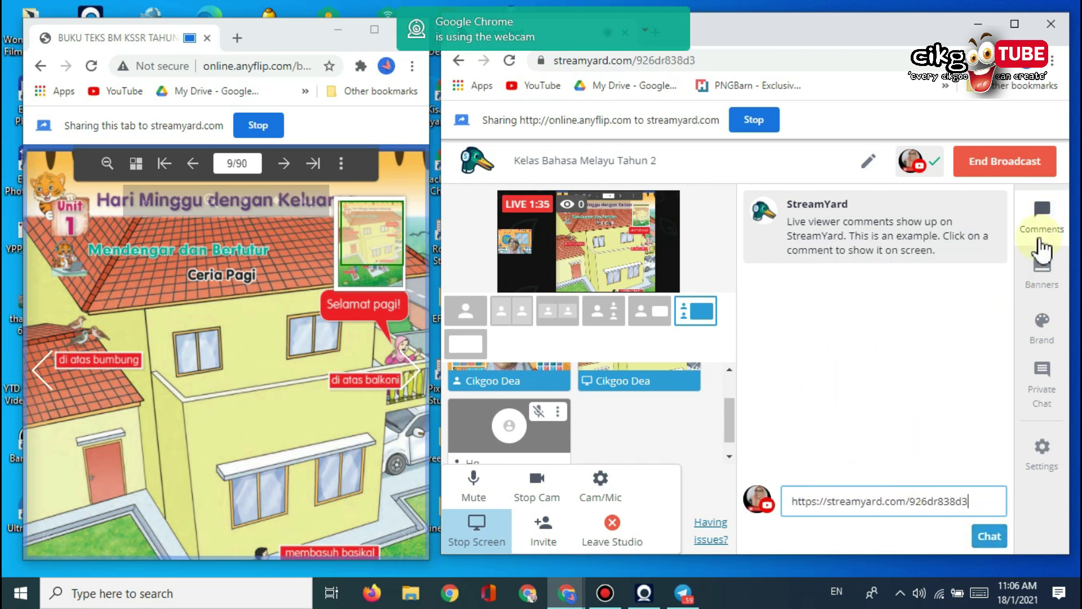
pyautogui.click(987, 538)
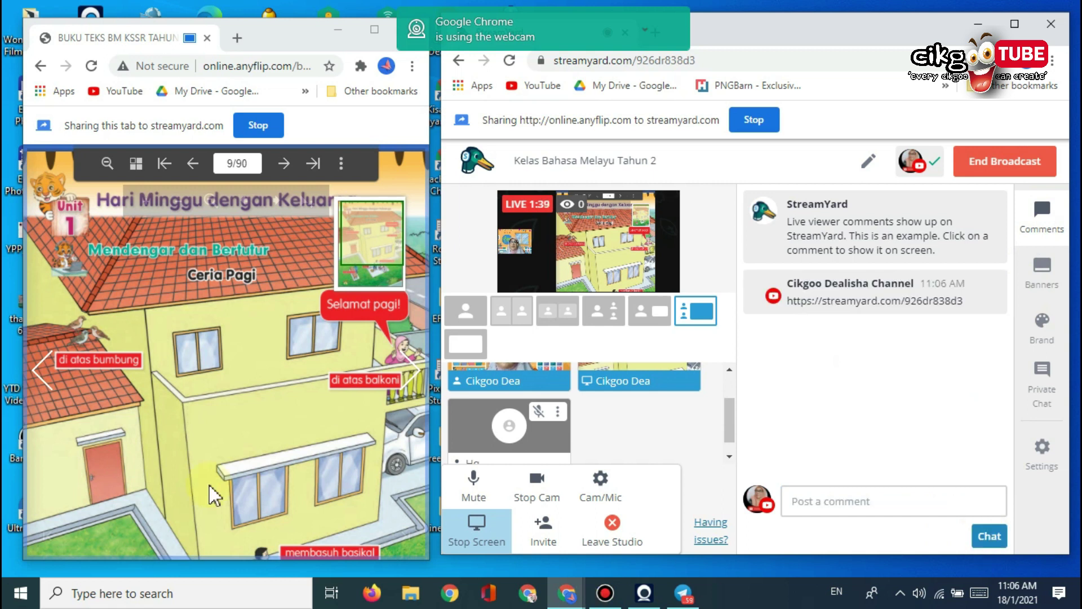
# Show the posted studio link comment on the live stream and hide it again.
pyautogui.moveTo(952, 318)
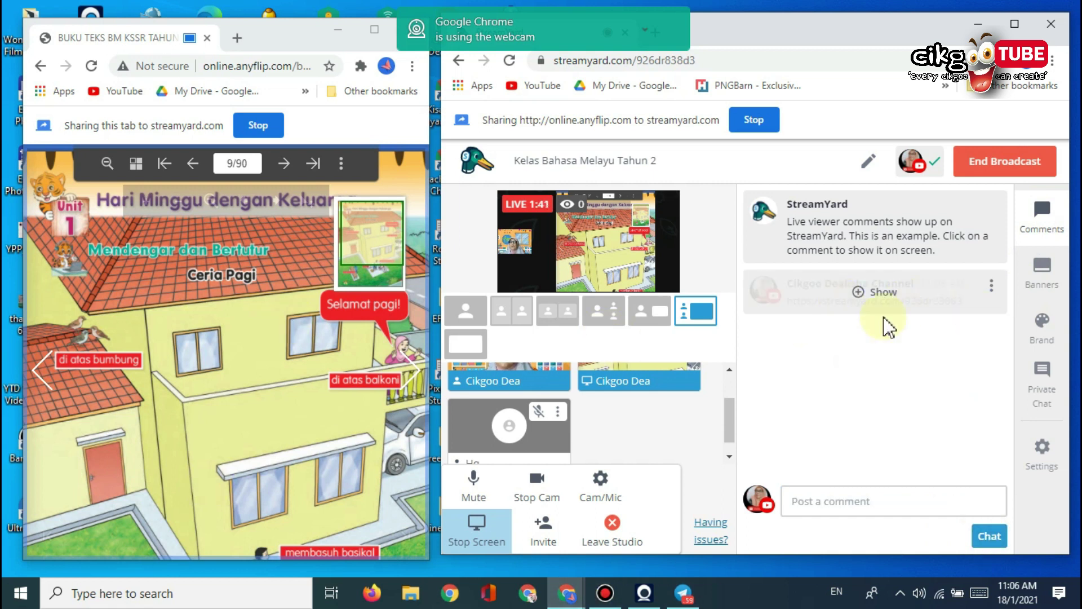
pyautogui.click(863, 293)
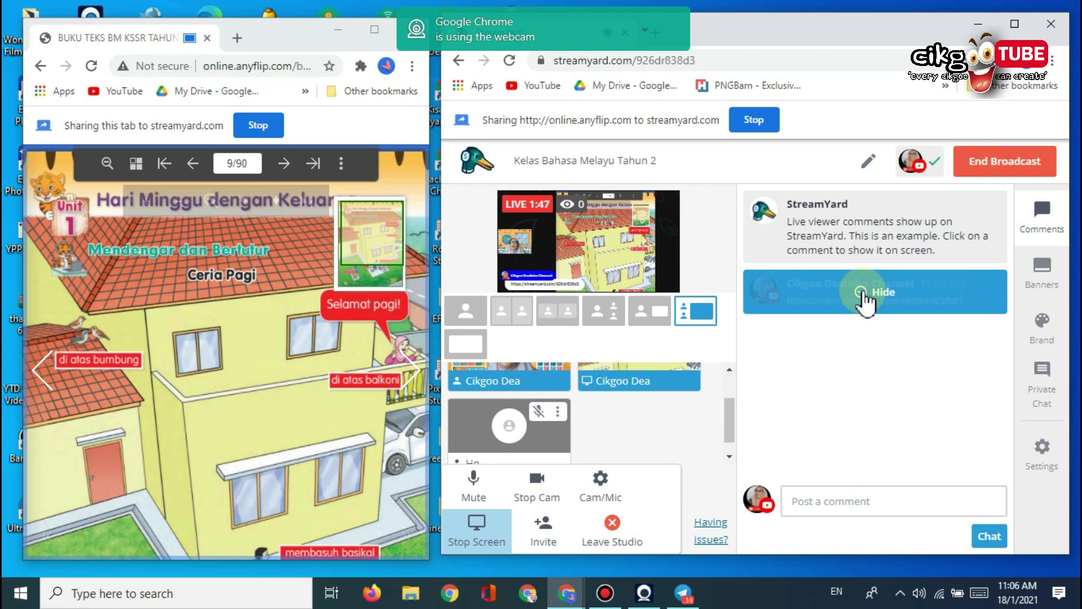
pyautogui.click(866, 294)
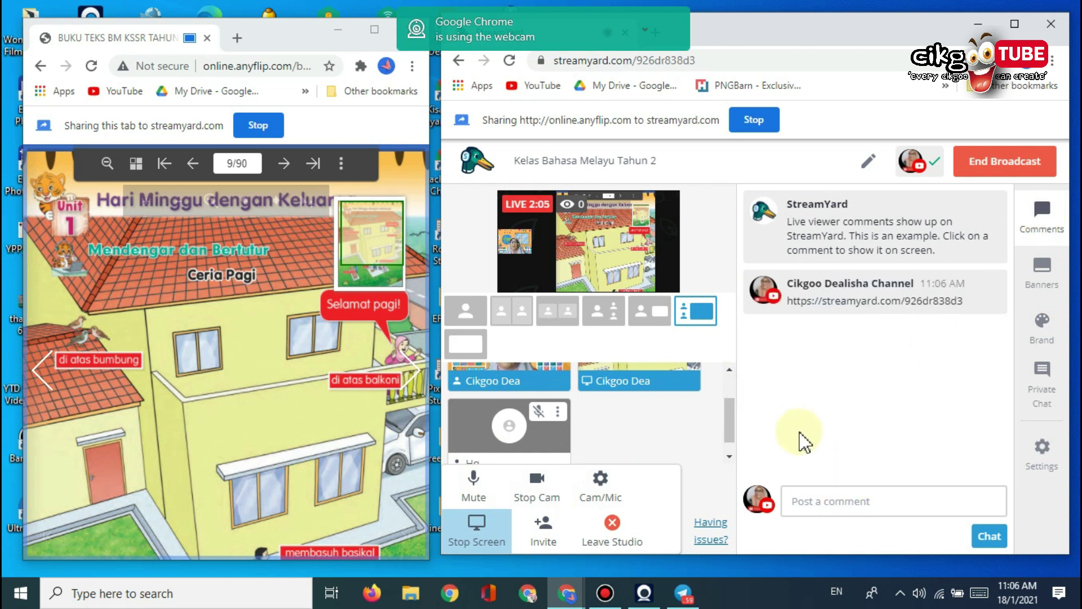
# View the private chat for guests and return to the viewer comments.
pyautogui.click(1043, 375)
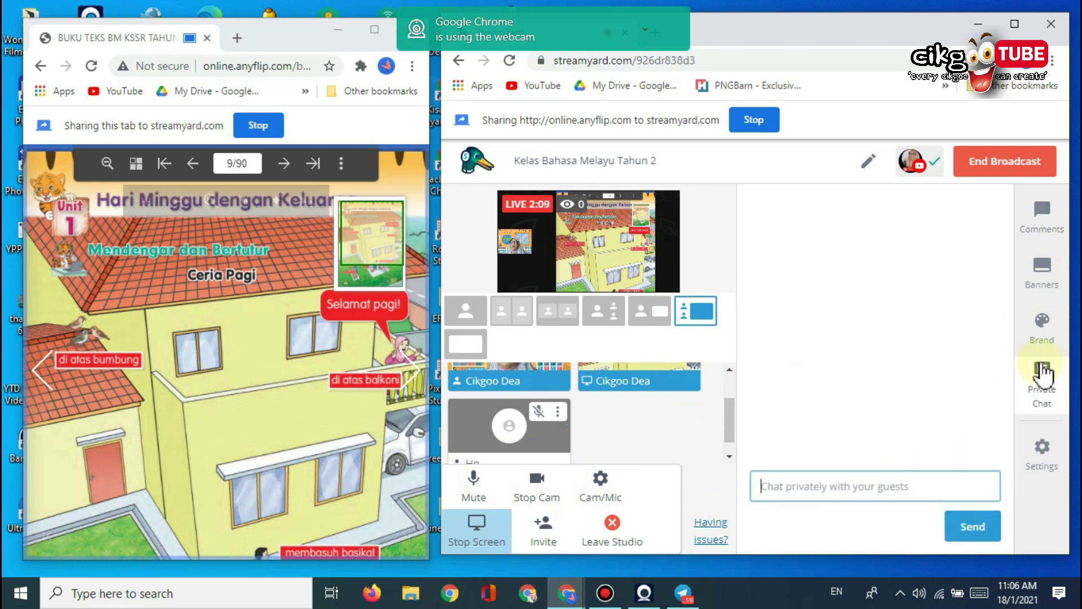
pyautogui.click(1043, 217)
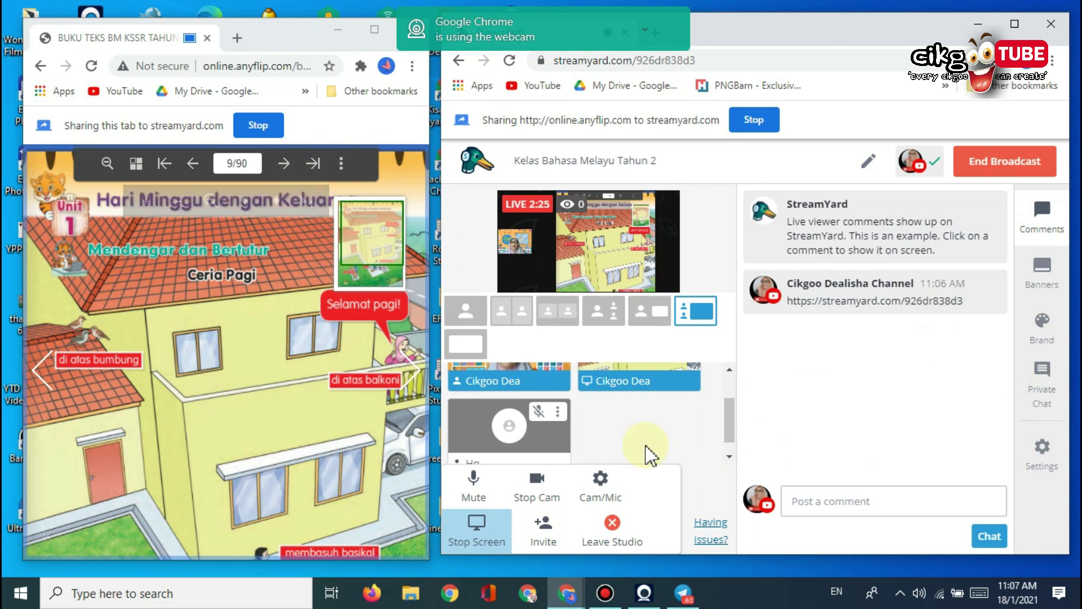
# Add the waiting guest to the live stream and check the guest's tile in the enlarged studio preview.
pyautogui.moveTo(528, 449)
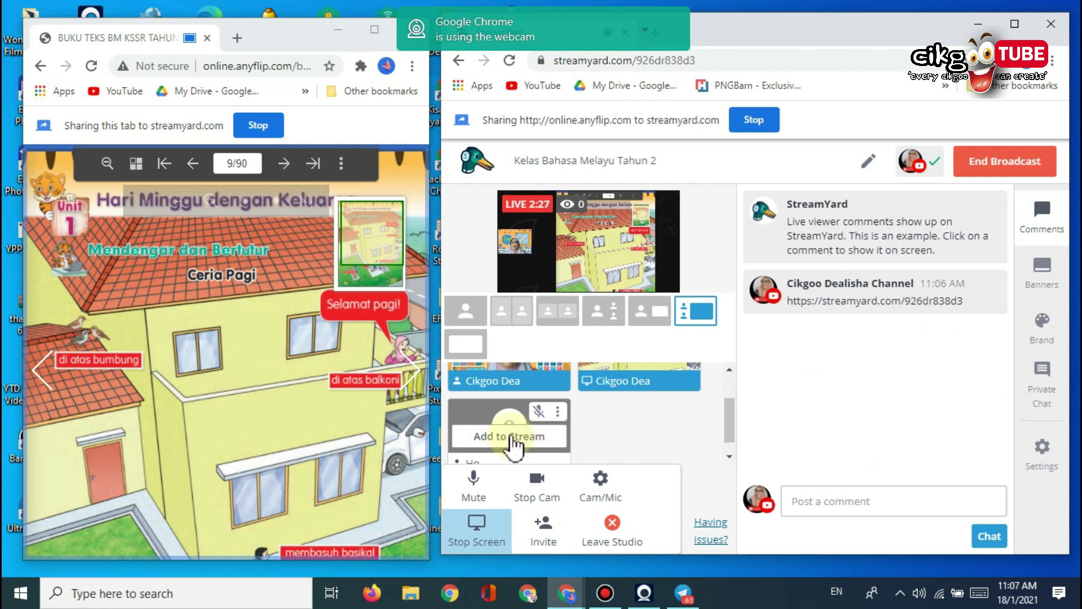
pyautogui.click(510, 436)
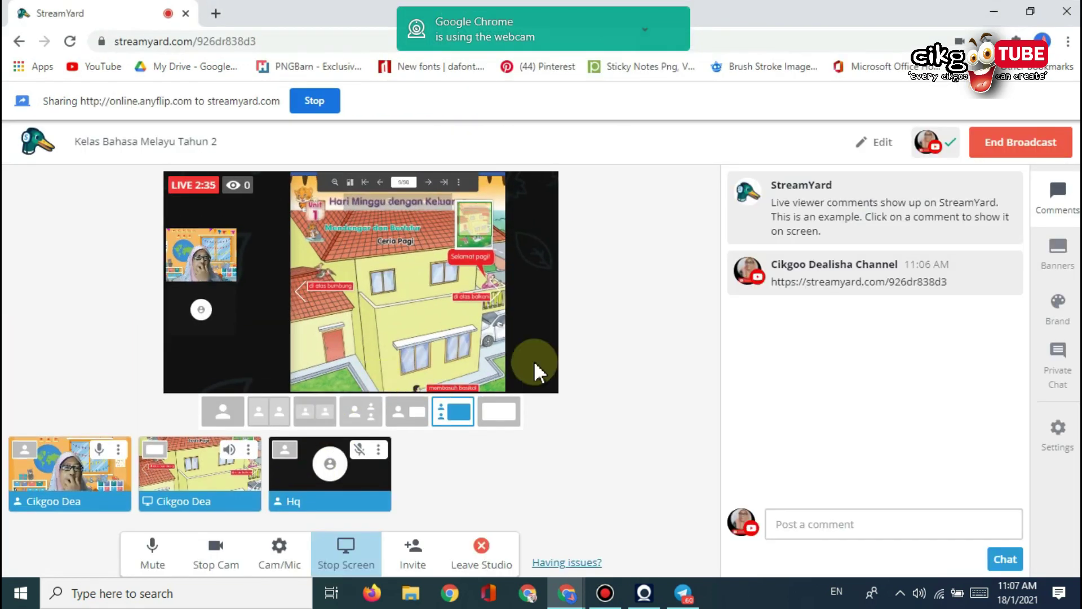
pyautogui.moveTo(200, 338)
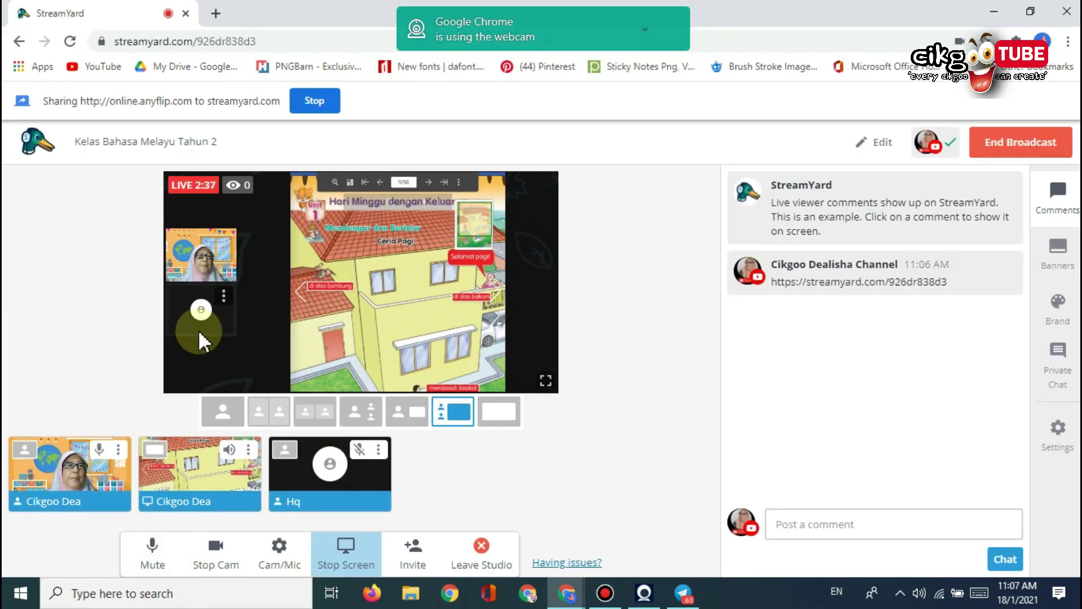
pyautogui.moveTo(194, 317)
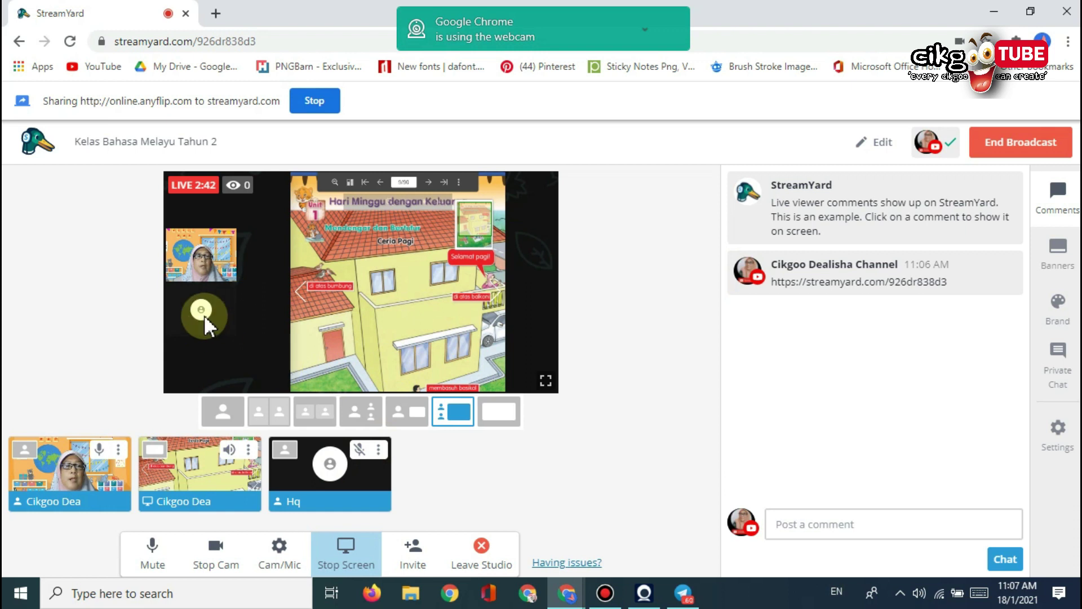
# Try the guest's microphone control, and remove the guest and the shared textbook from the live stream.
pyautogui.click(358, 450)
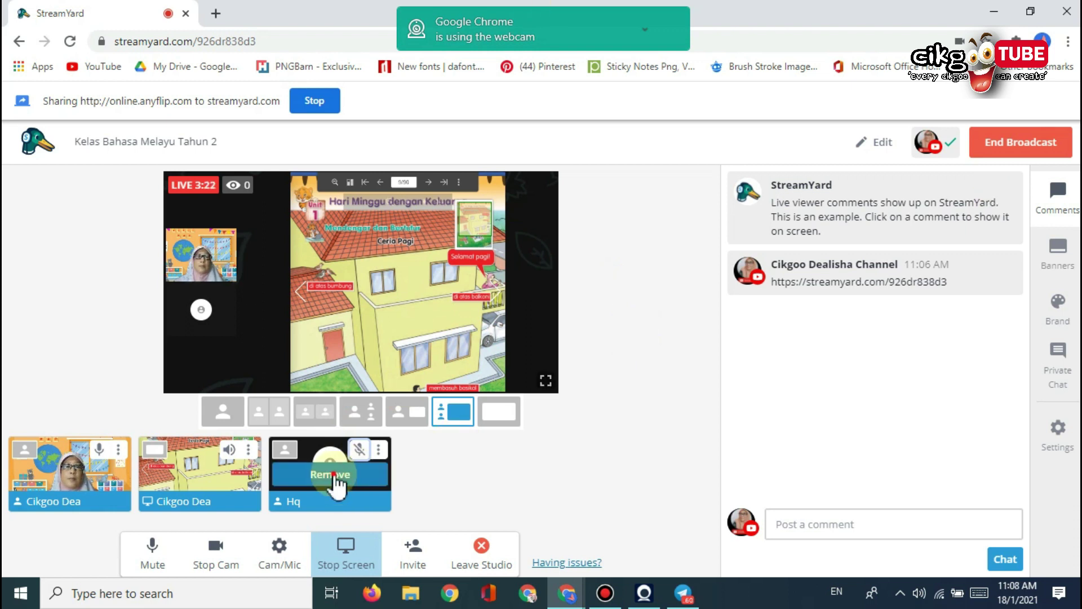
pyautogui.click(335, 478)
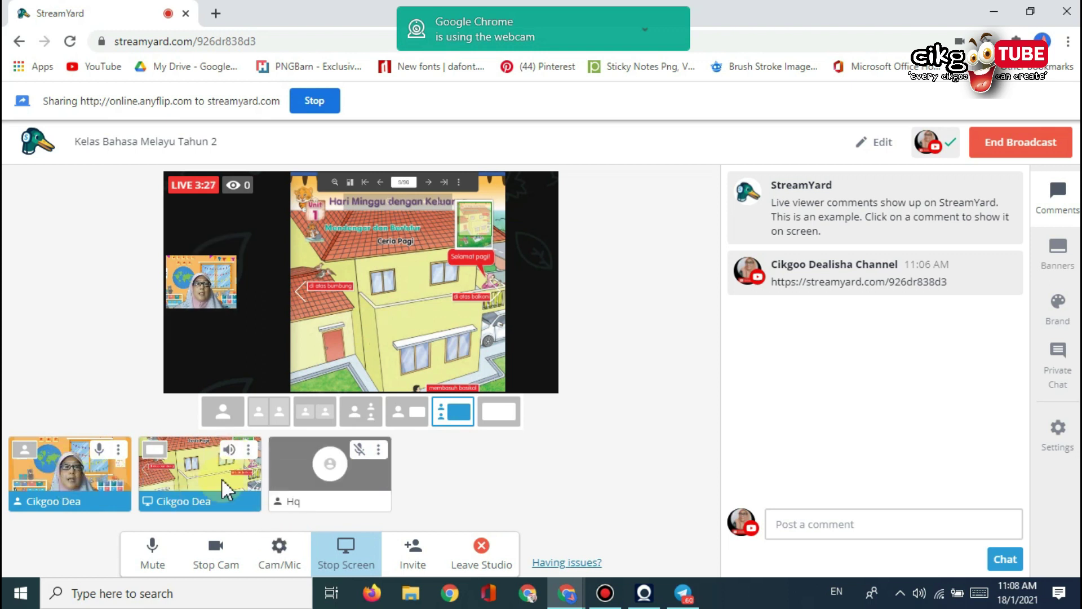
pyautogui.click(205, 479)
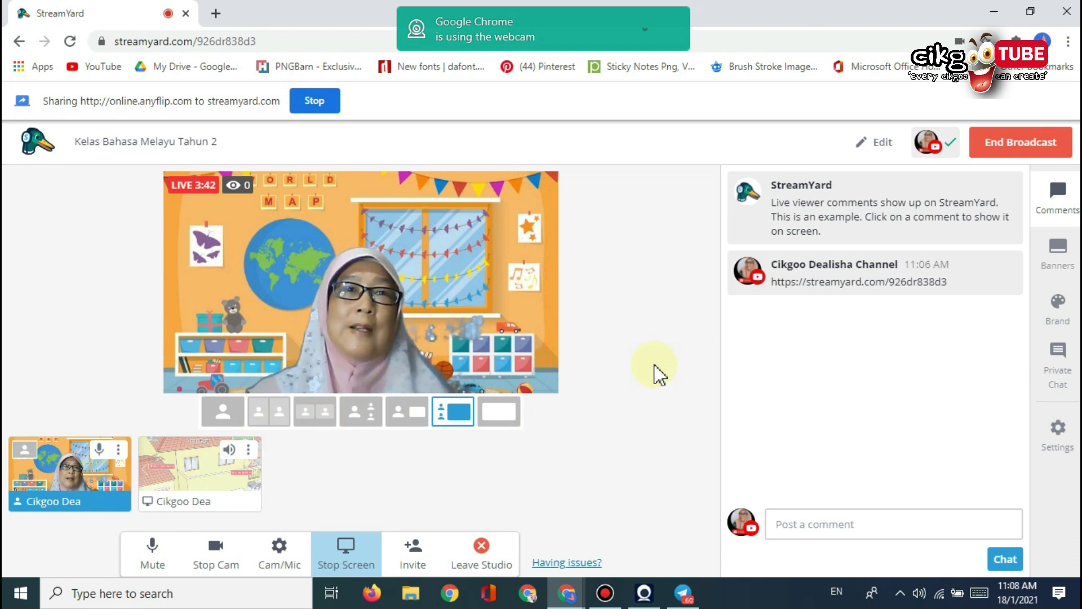
# End the live broadcast, dismiss the feedback request, and return to the StreamYard dashboard.
pyautogui.click(1024, 146)
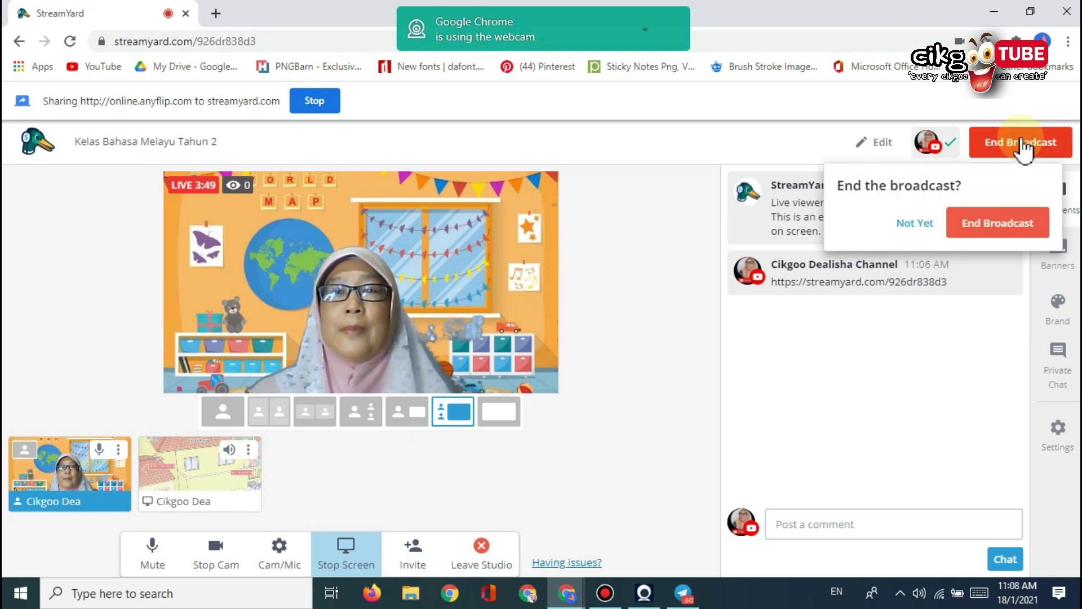
pyautogui.click(1003, 225)
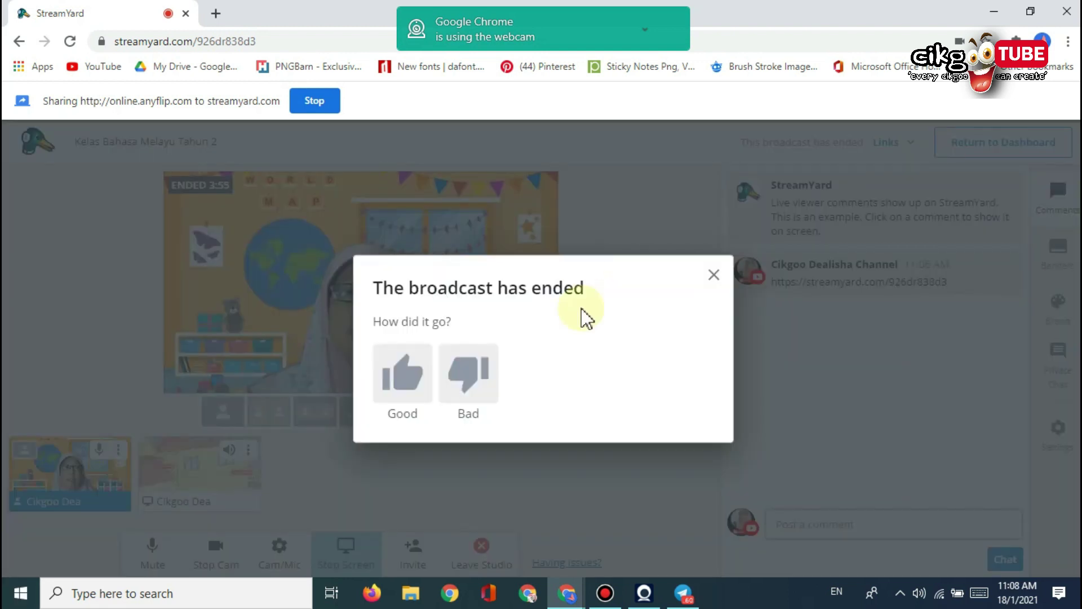
pyautogui.click(713, 273)
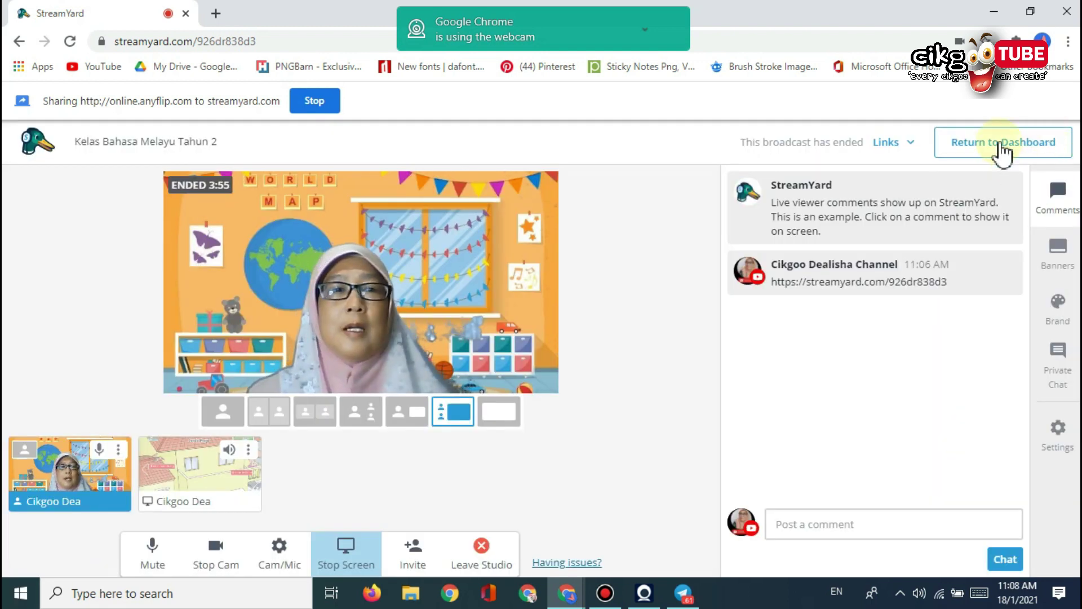
pyautogui.click(1005, 151)
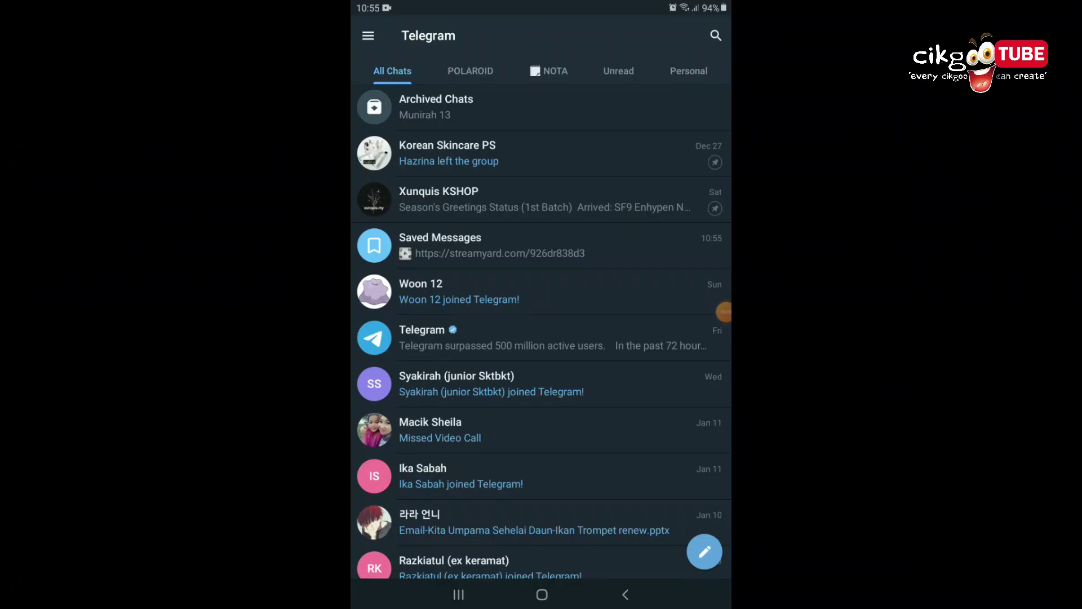
# Switch to Telegram on the student's tablet and open the StreamYard studio link from Saved Messages in Chrome just once.
pyautogui.click(508, 245)
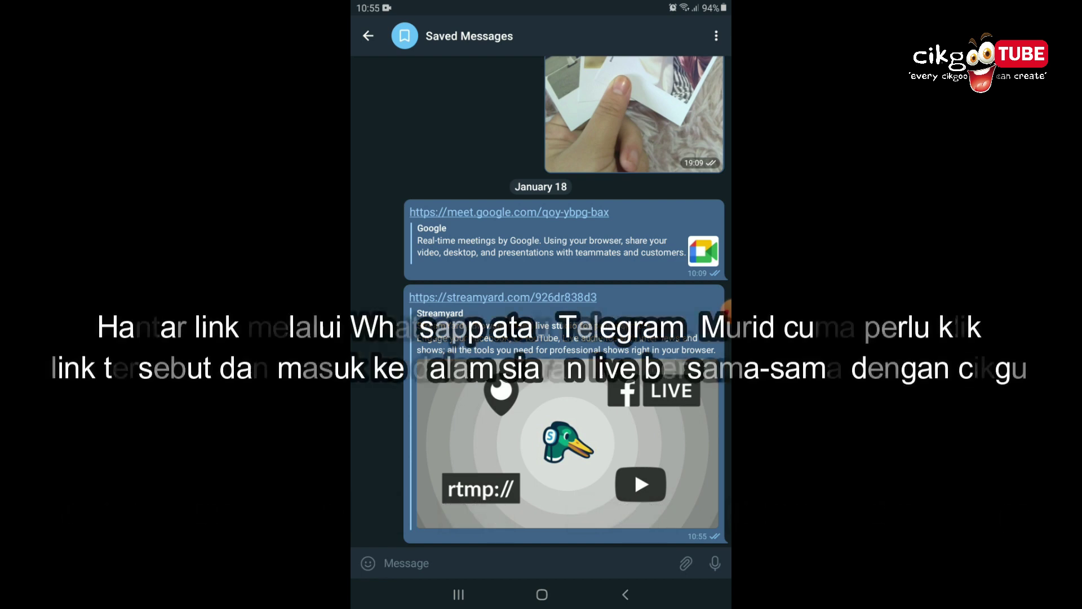
pyautogui.click(502, 297)
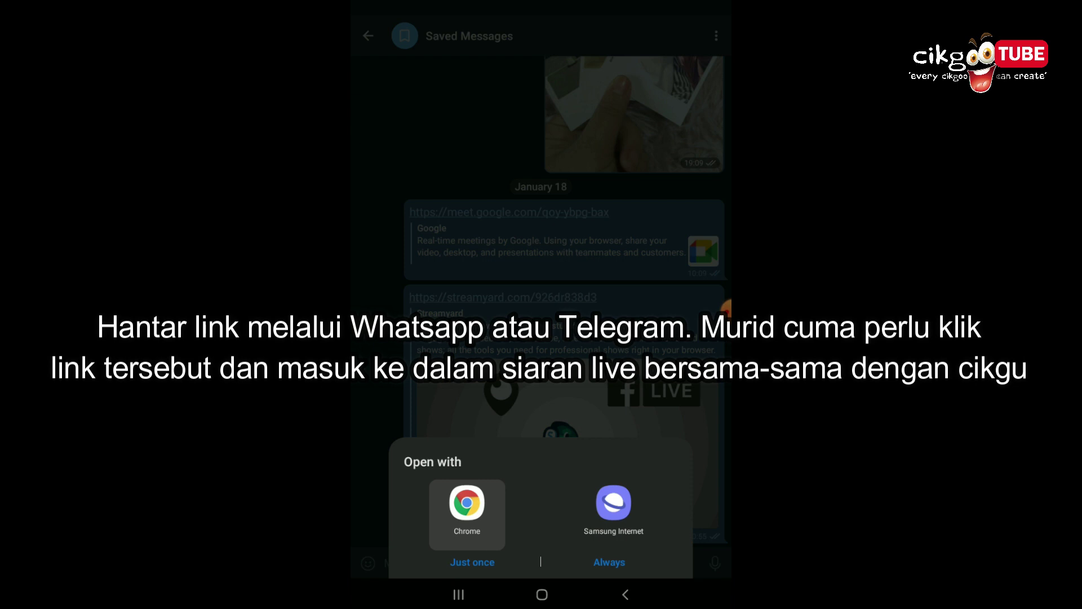
pyautogui.click(473, 563)
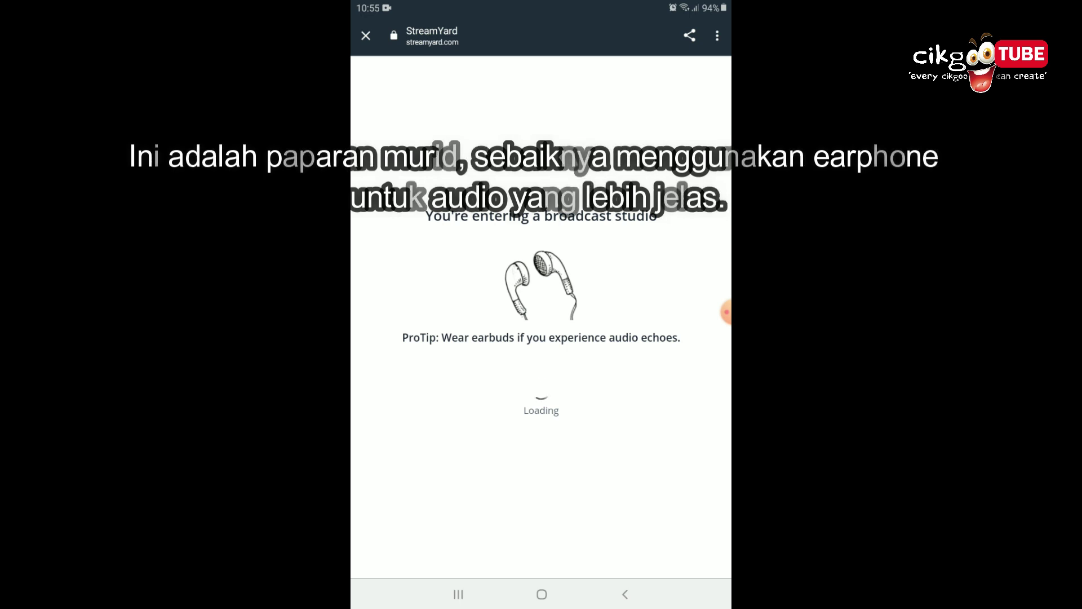
# Allow StreamYard and Chrome to use the tablet's camera and microphone, and enter the broadcast studio as a guest with both off.
pyautogui.click(536, 341)
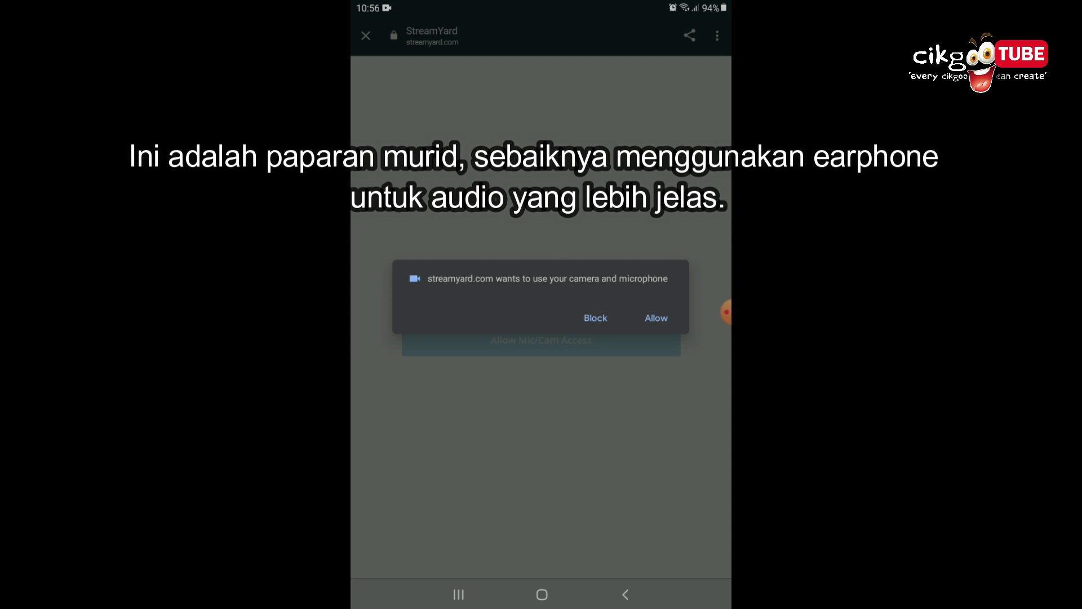
pyautogui.click(656, 318)
pyautogui.click(541, 512)
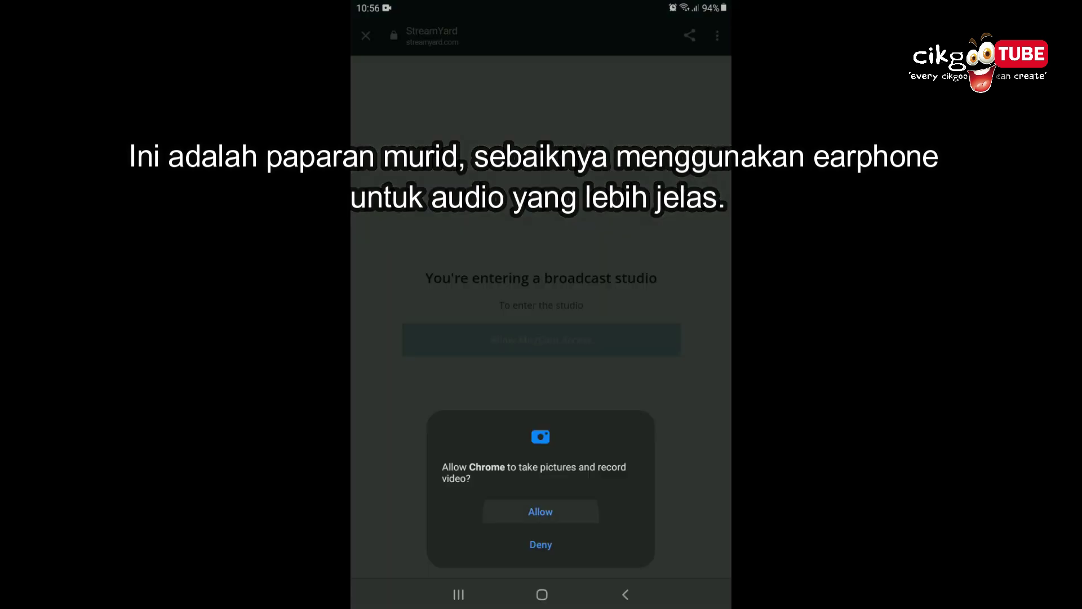
pyautogui.click(541, 520)
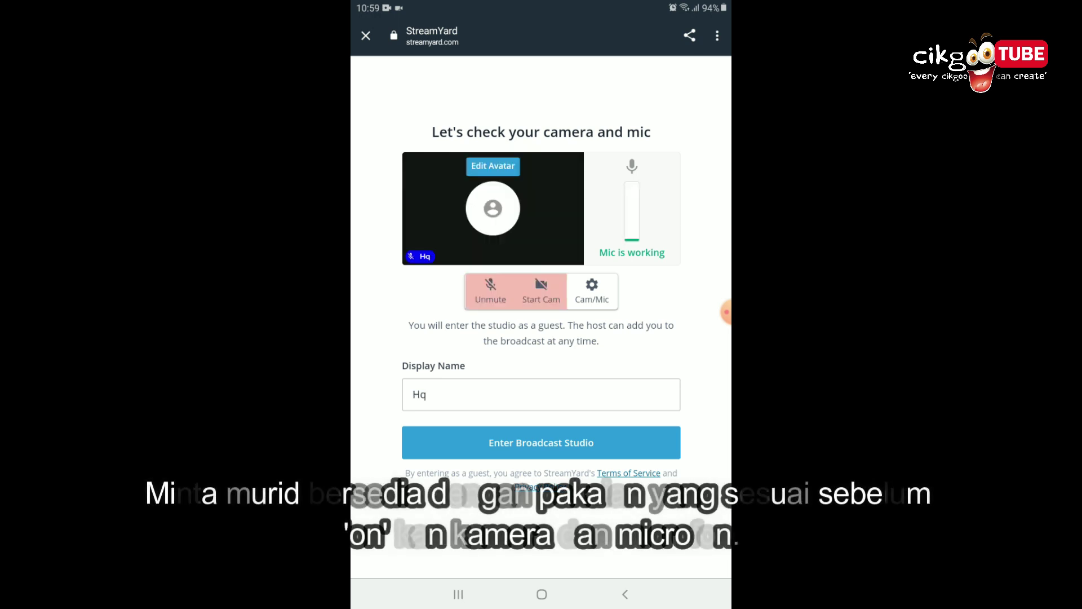
pyautogui.click(542, 442)
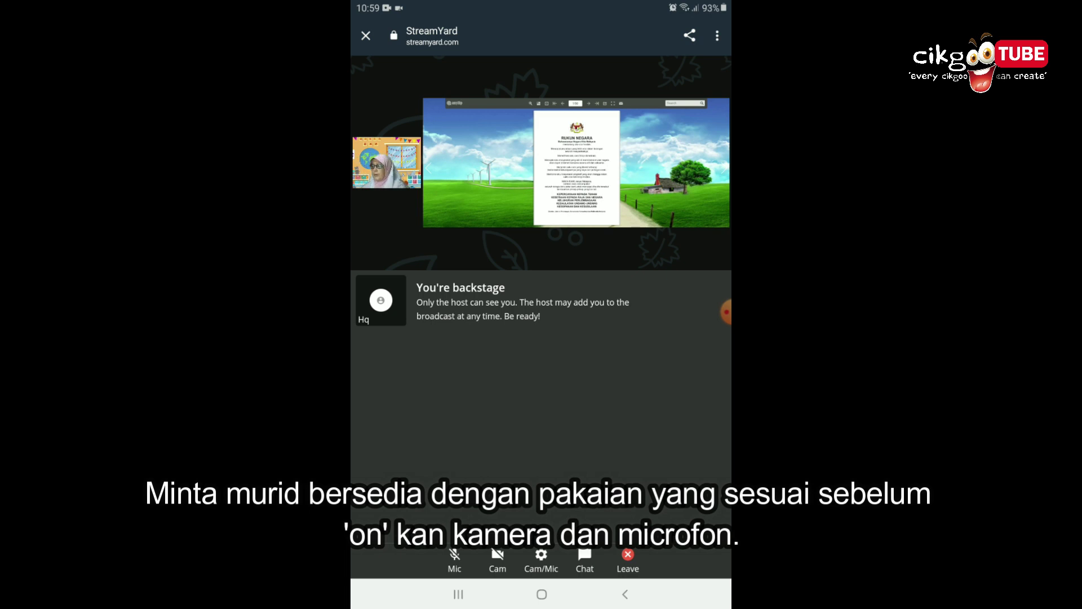
# View the guest's private chat and the viewer comments, close the chat, and adjust the tablet's call volume.
pyautogui.press('XF86AudioRaiseVolume')
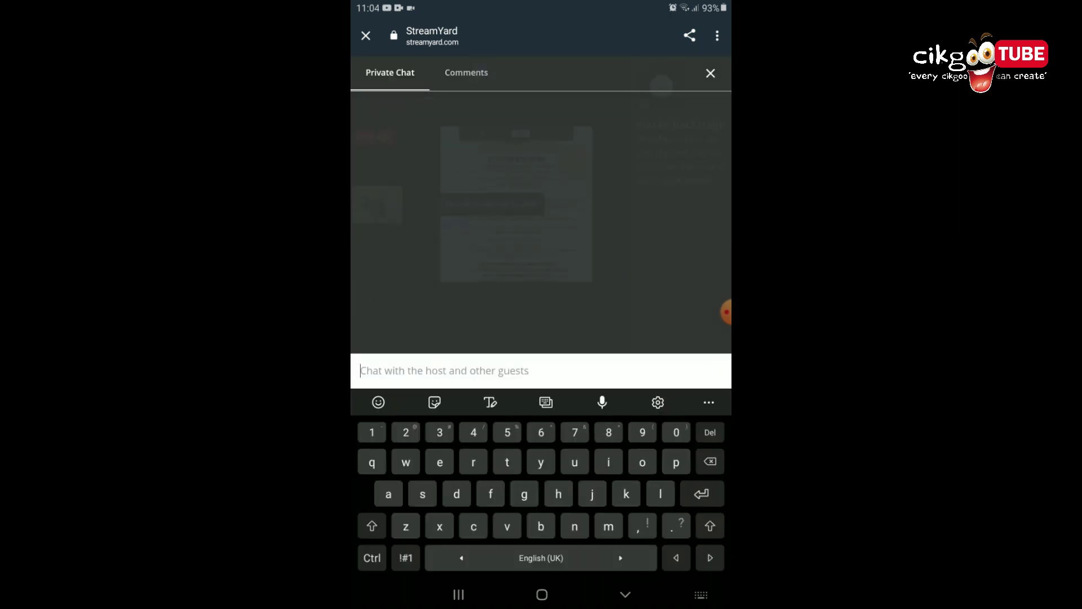
pyautogui.click(466, 72)
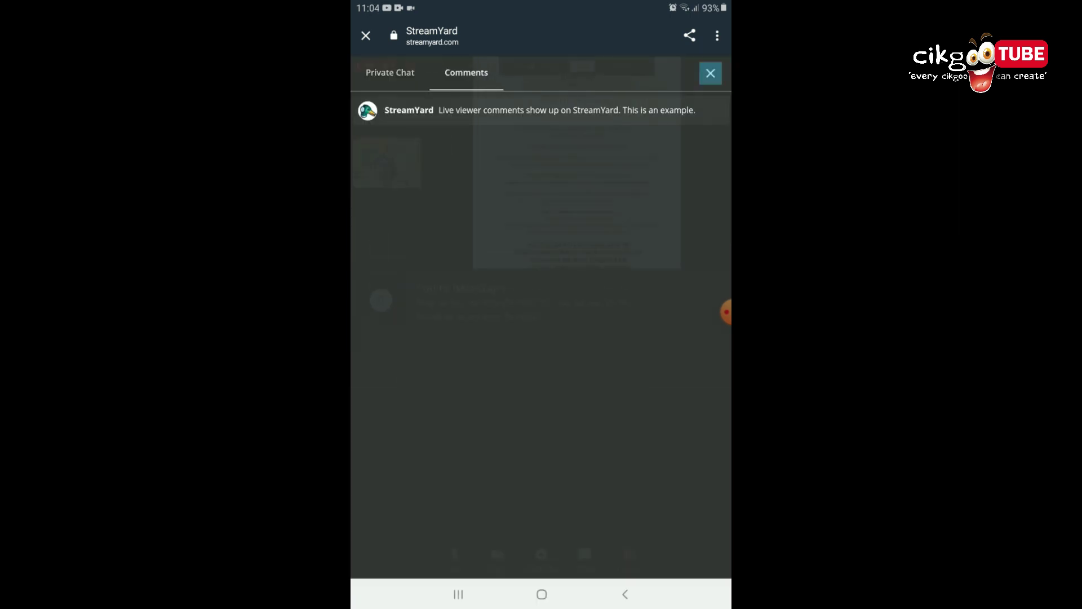
pyautogui.click(711, 73)
pyautogui.press('XF86AudioLowerVolume')
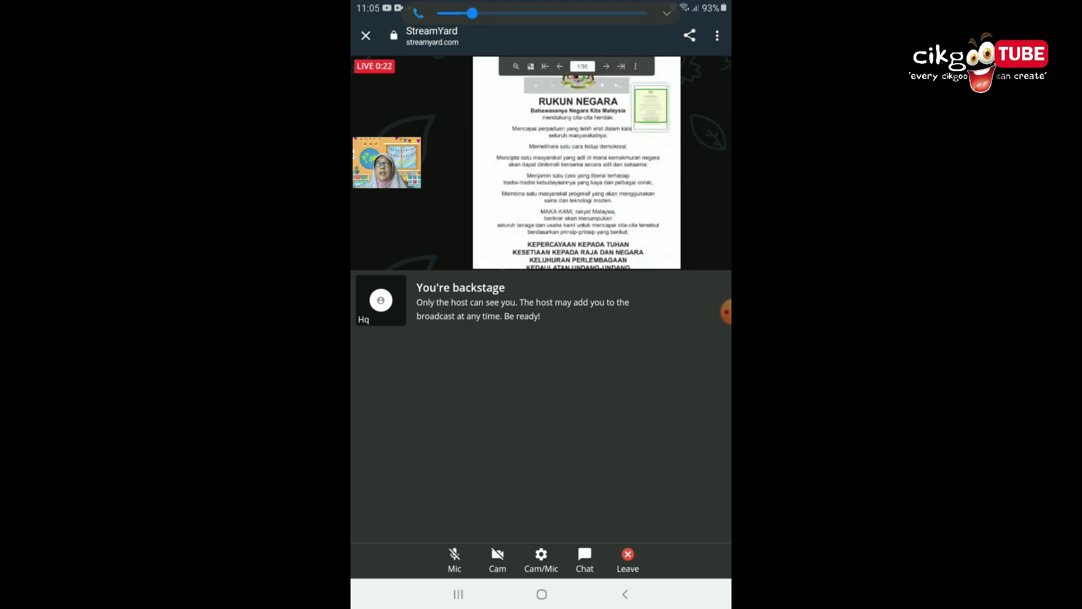